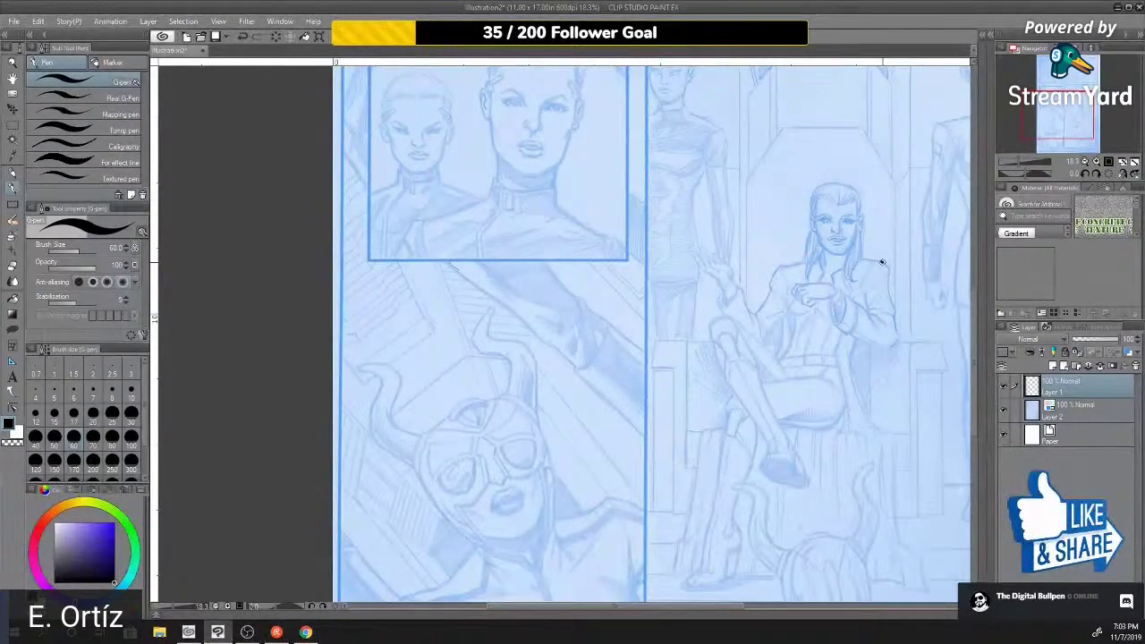
Ink the seated figure's outer sleeve contour and the cuff around the wrist over the blue pencils.
key(ctrl+z)
drag(886, 266, 892, 309)
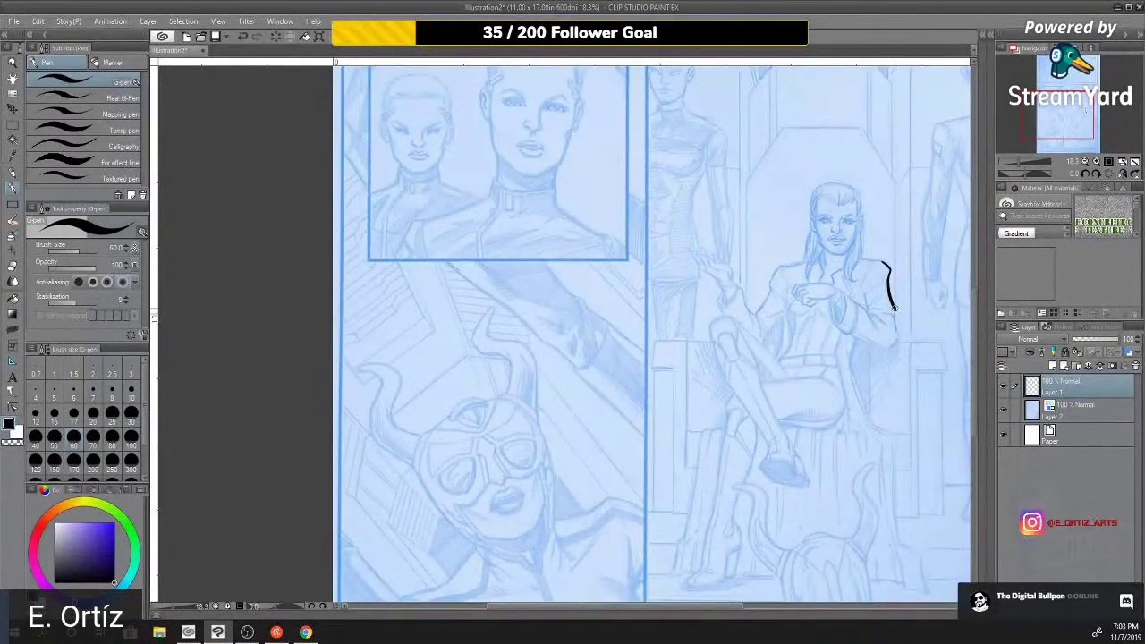
drag(891, 310, 887, 354)
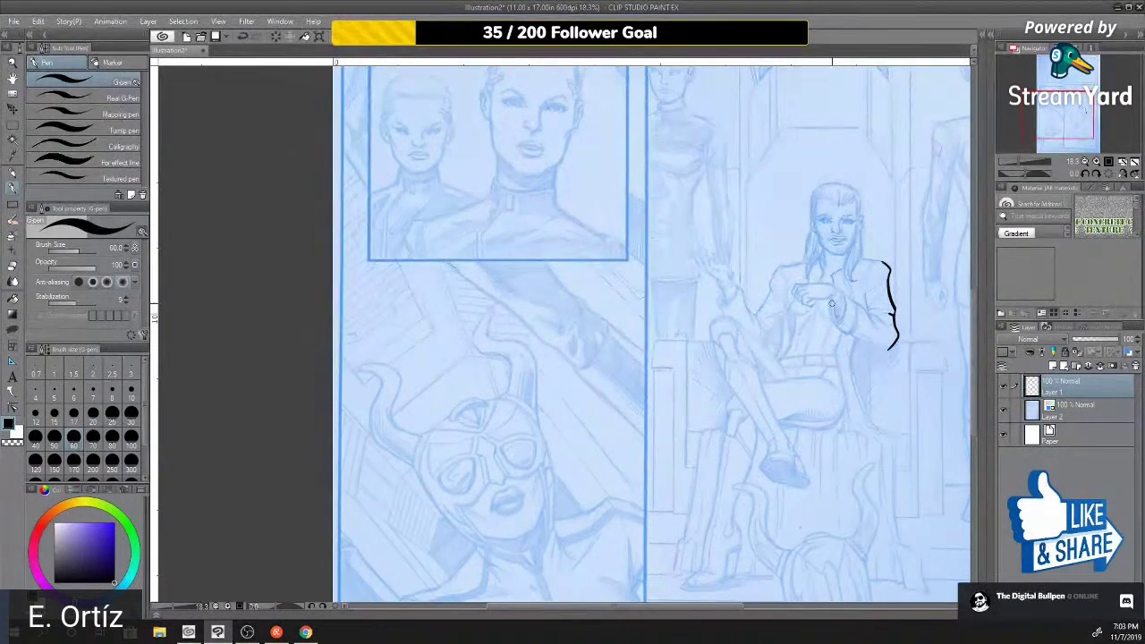
mouse_move(831, 310)
mouse_down()
mouse_move(837, 327)
mouse_move(850, 302)
mouse_move(841, 329)
mouse_up()
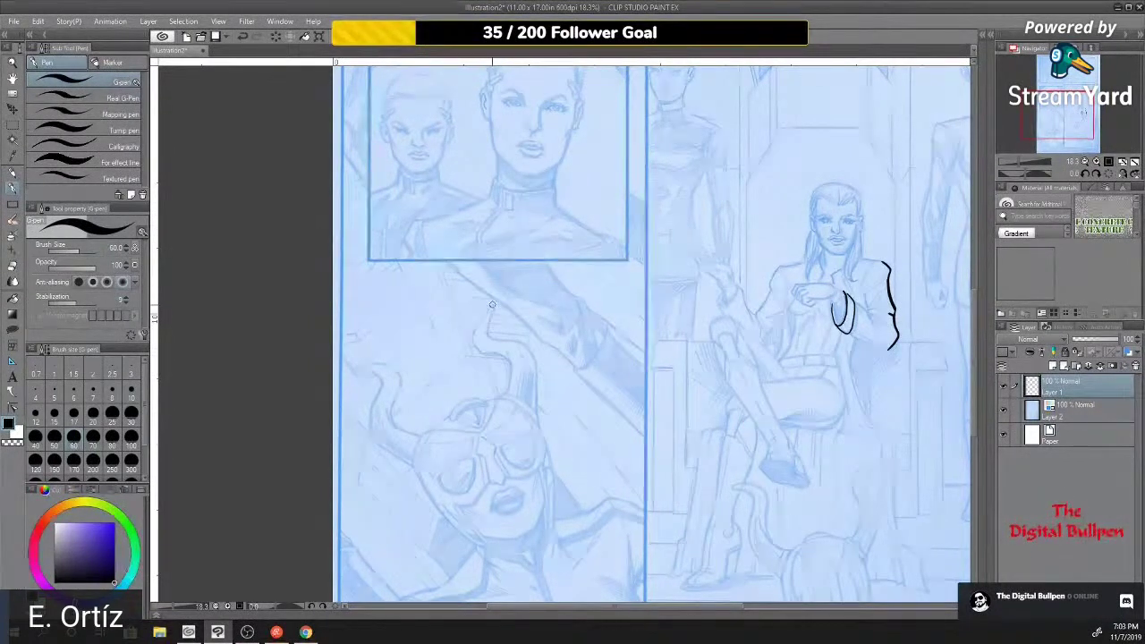
Ink the curved outer contour of the masked character's upper horn, redoing the strokes at its tip.
drag(492, 306, 488, 336)
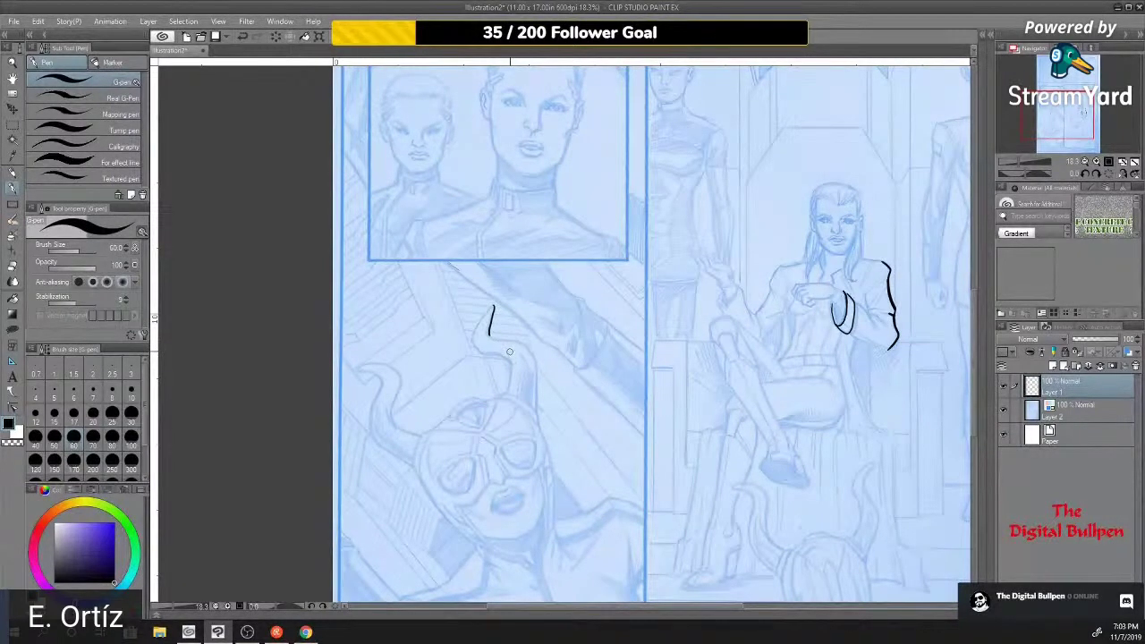
mouse_move(481, 323)
mouse_down()
mouse_move(493, 311)
mouse_move(498, 337)
mouse_up()
key(ctrl+z)
key(ctrl+z)
mouse_move(507, 338)
mouse_down()
mouse_move(536, 363)
mouse_move(536, 410)
mouse_up()
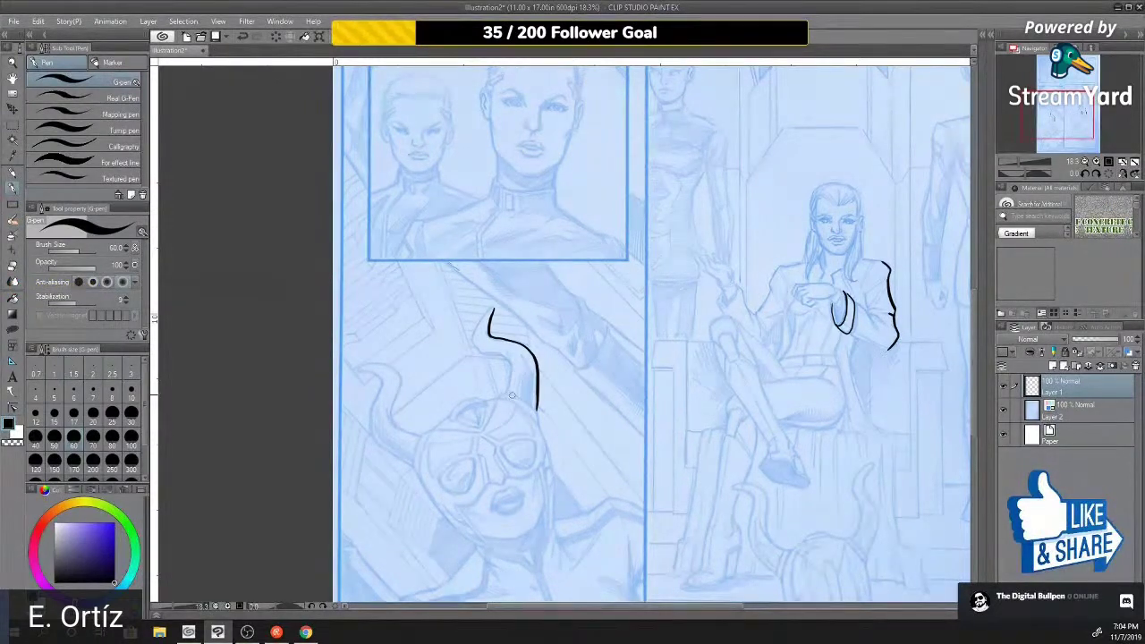
mouse_move(507, 391)
mouse_down()
mouse_move(535, 408)
mouse_move(550, 457)
mouse_up()
Ink the limb contours of the figure standing left of the horned character in the top comic panel.
drag(974, 404, 991, 290)
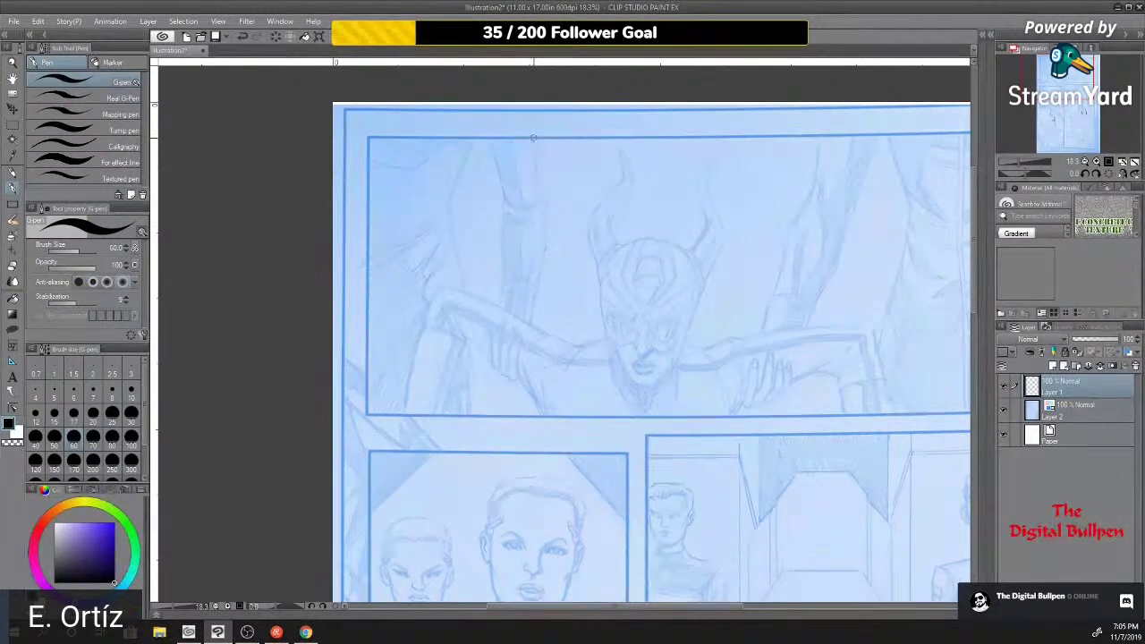
mouse_move(532, 135)
mouse_down()
mouse_move(546, 204)
mouse_move(531, 324)
mouse_up()
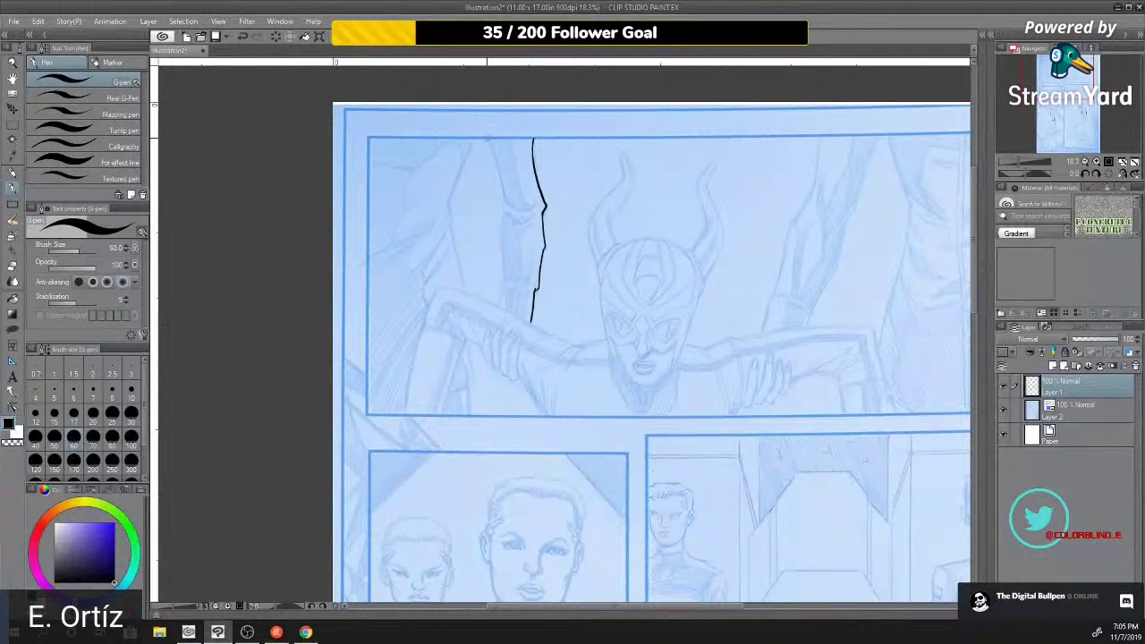
mouse_move(487, 138)
mouse_down()
mouse_move(509, 207)
mouse_move(531, 205)
mouse_up()
drag(502, 213, 499, 307)
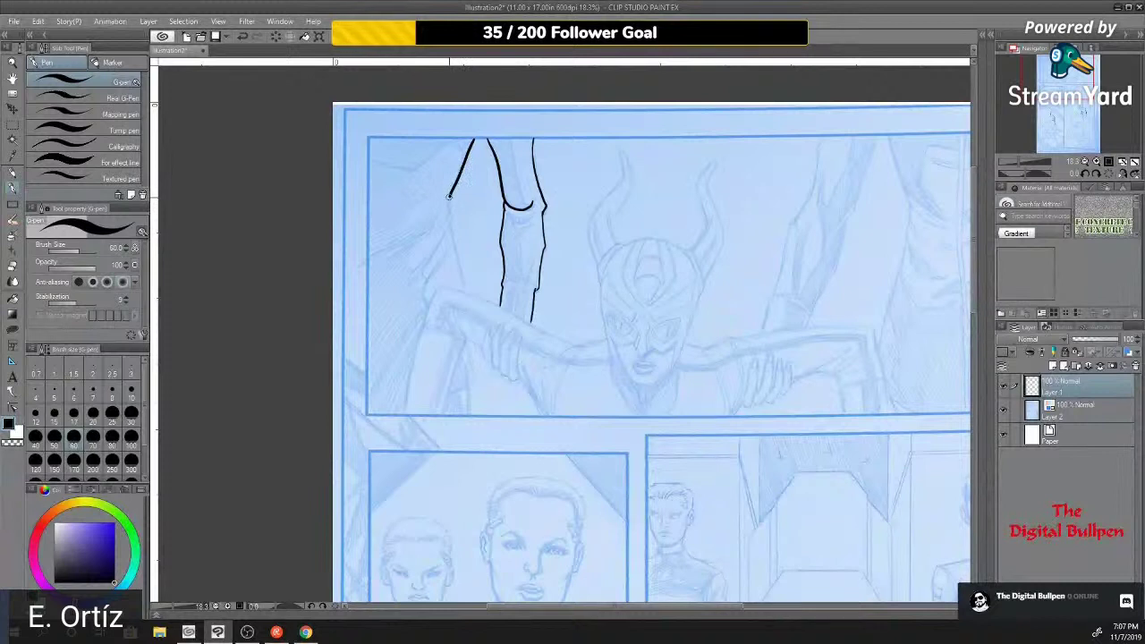
drag(449, 196, 434, 253)
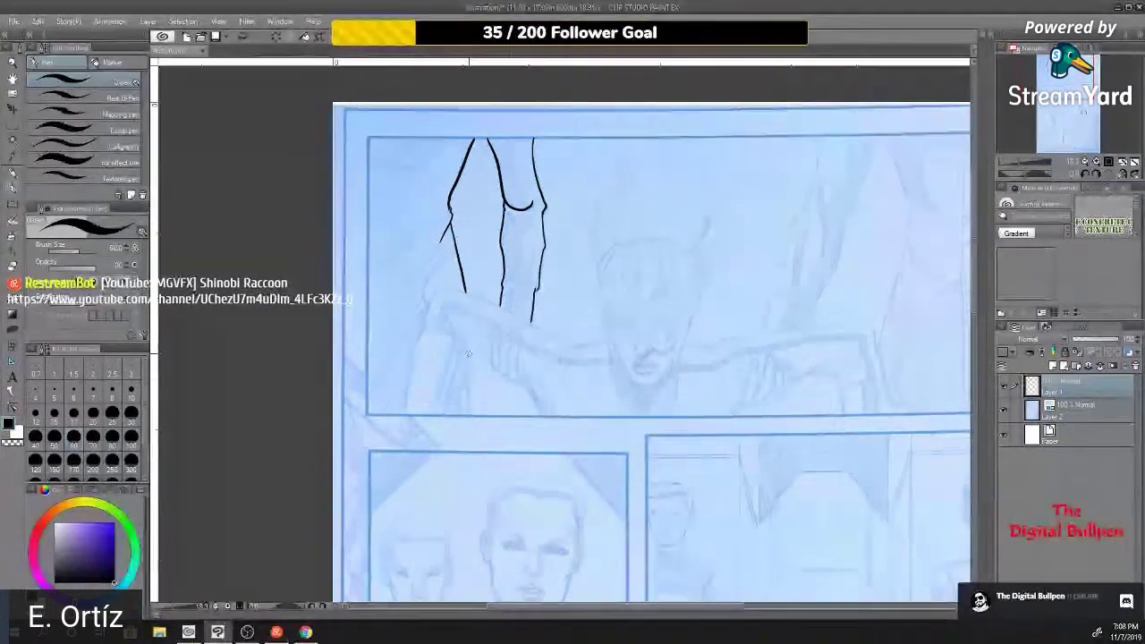
drag(468, 355, 470, 381)
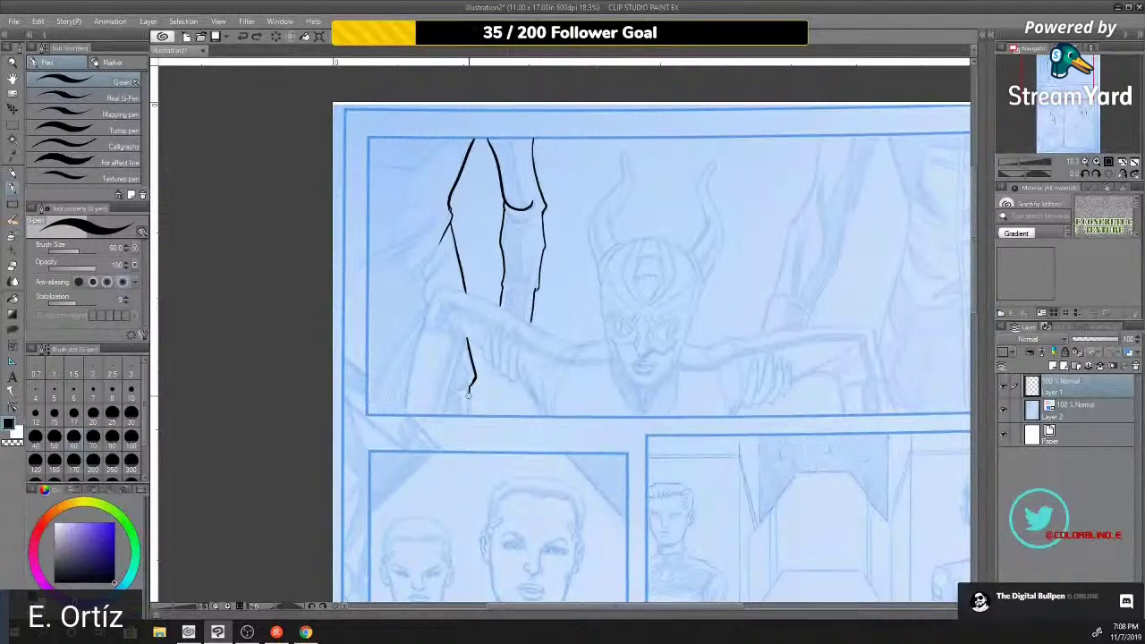
drag(468, 395, 468, 412)
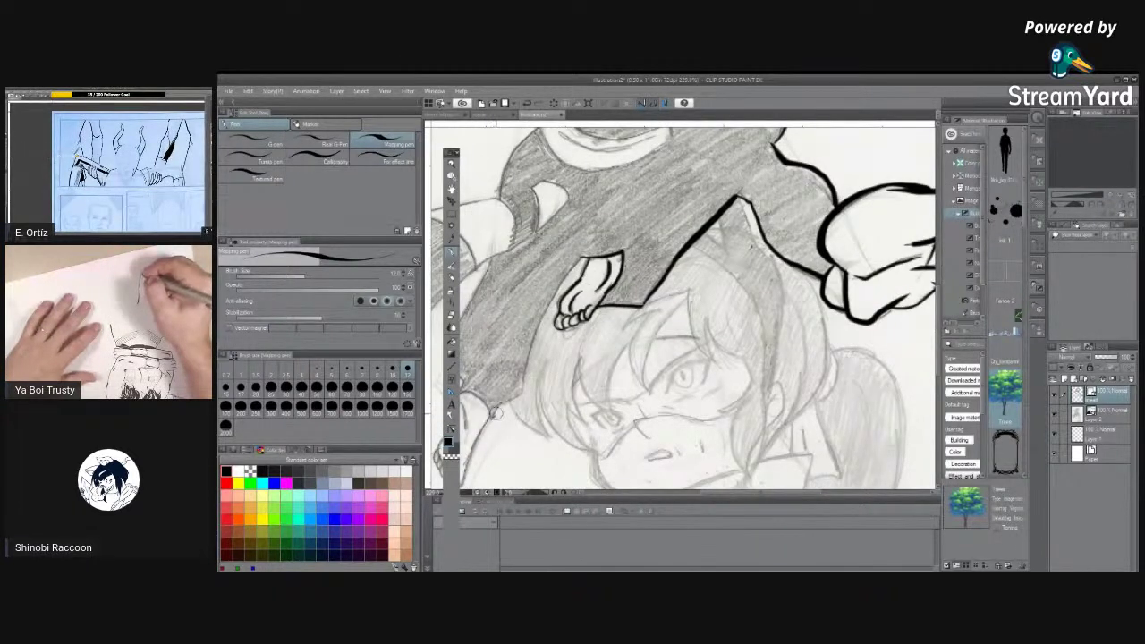
Ink both edges and the hem of the leaping cat-eared character's trailing trouser leg with the Mapping pen.
mouse_move(492, 418)
mouse_down()
mouse_move(524, 394)
mouse_move(565, 273)
mouse_move(558, 283)
mouse_up()
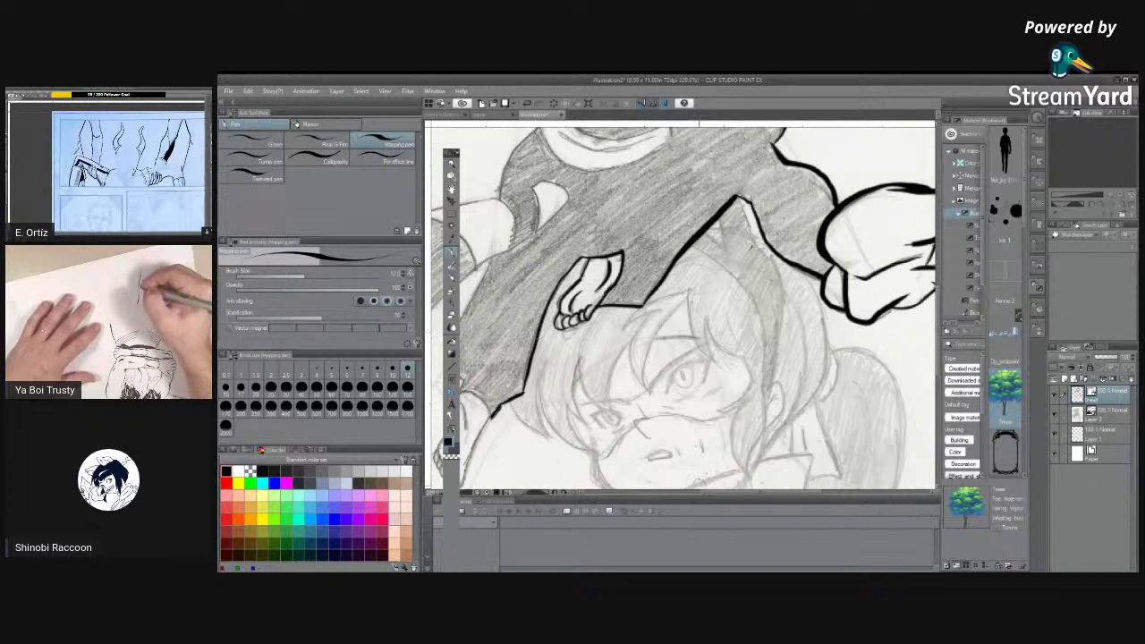
drag(722, 493, 689, 493)
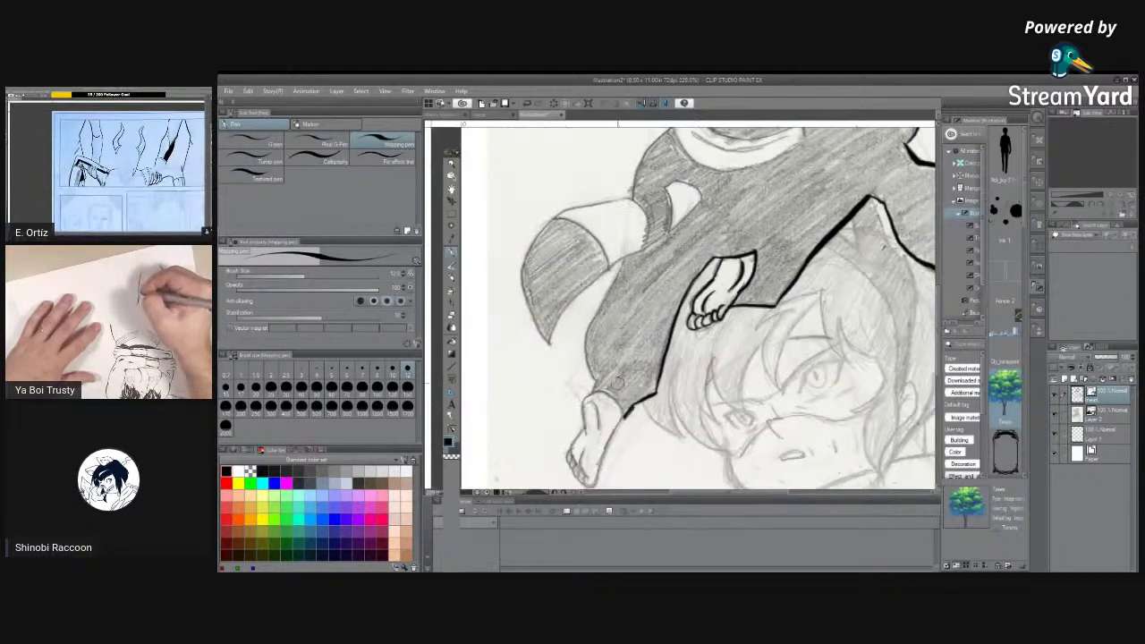
mouse_move(594, 392)
mouse_down()
mouse_move(624, 418)
mouse_move(592, 391)
mouse_move(585, 343)
mouse_move(614, 291)
mouse_up()
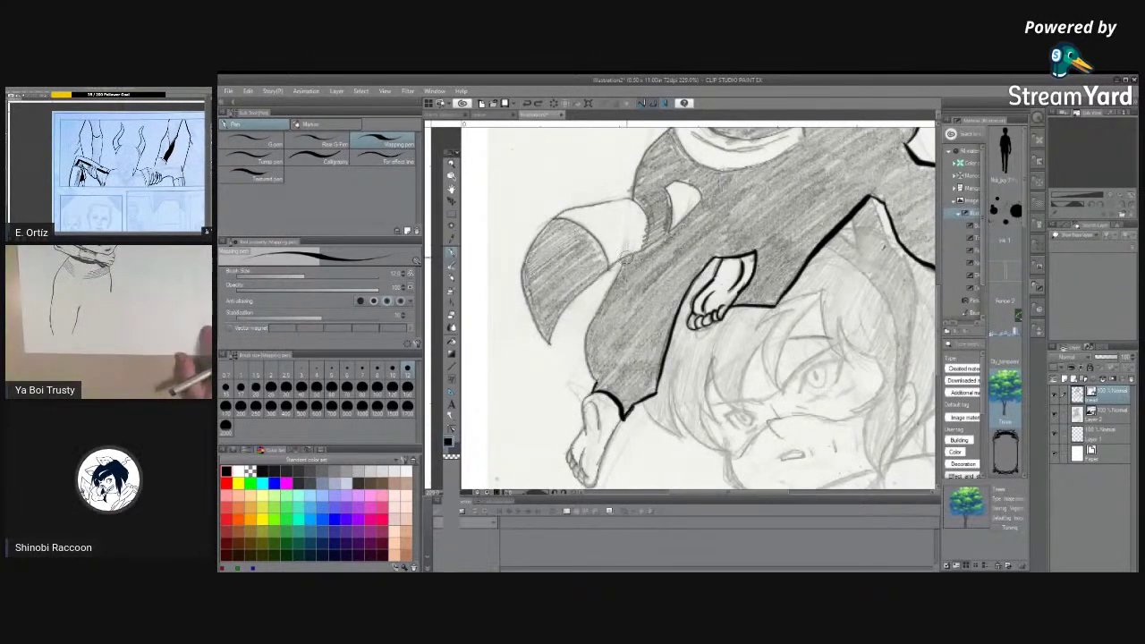
mouse_move(632, 254)
mouse_down()
mouse_move(594, 308)
mouse_move(584, 379)
mouse_move(594, 389)
mouse_up()
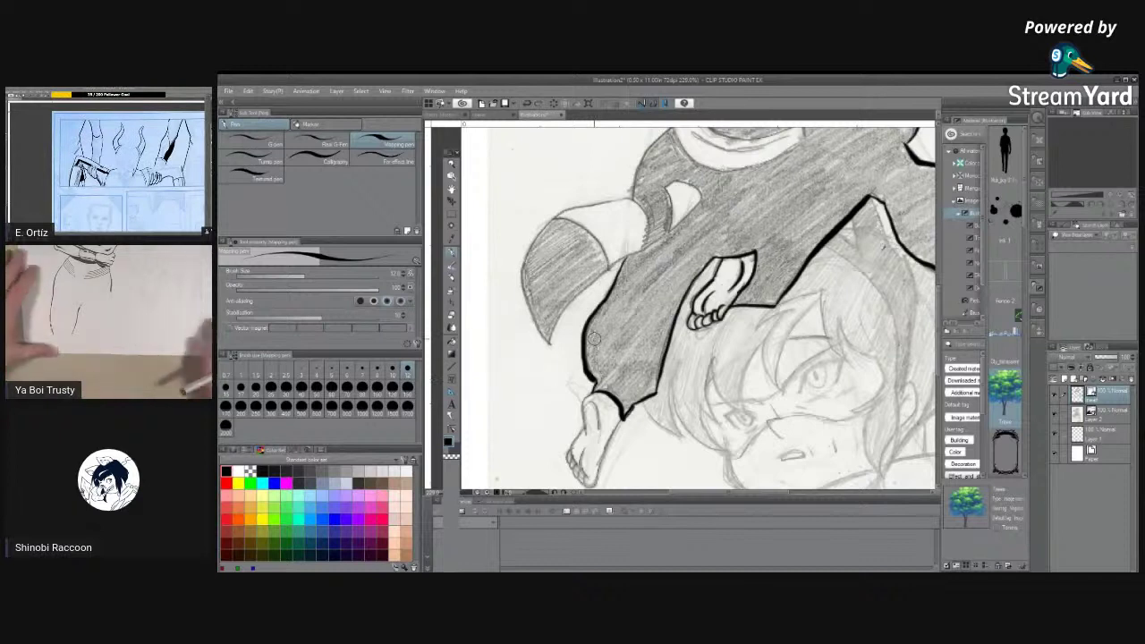
Ink the curved dark-tipped shape behind the trailing leg, its dividing band lines and the small light patch beside it.
mouse_move(569, 310)
mouse_down()
mouse_move(547, 349)
mouse_move(586, 286)
mouse_move(644, 243)
mouse_up()
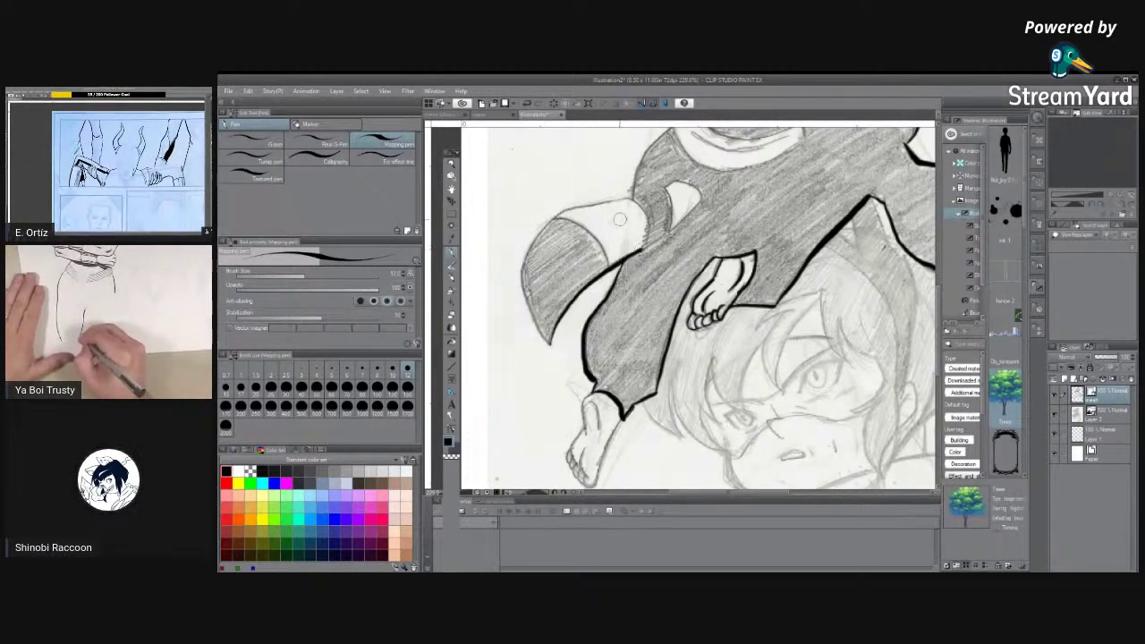
mouse_move(631, 196)
mouse_down()
mouse_move(580, 203)
mouse_move(531, 236)
mouse_move(523, 302)
mouse_move(553, 347)
mouse_up()
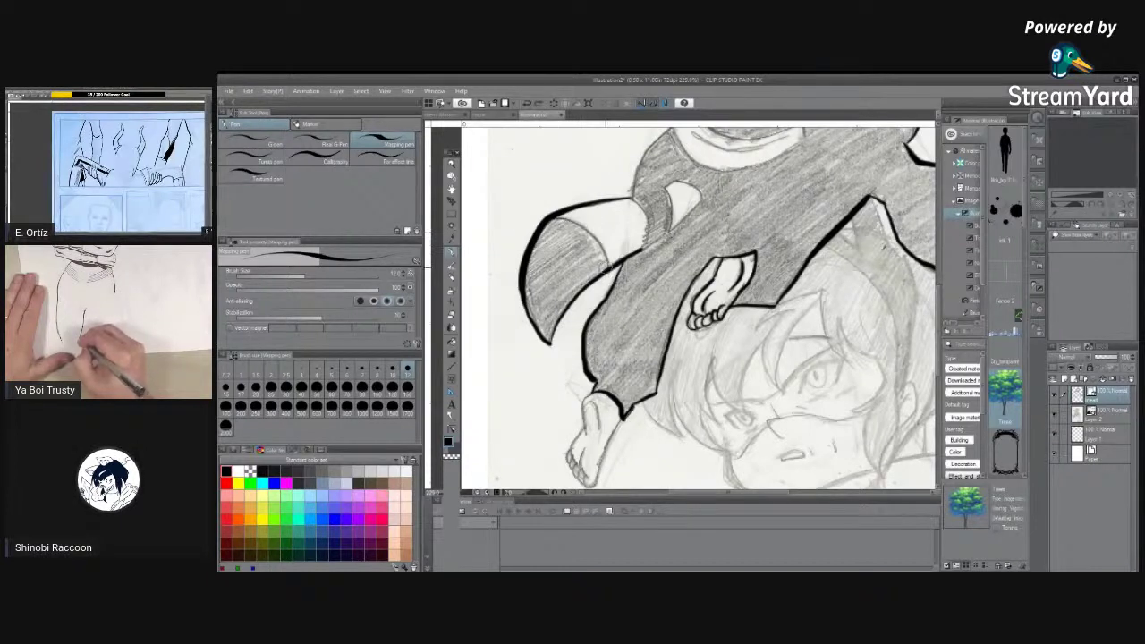
mouse_move(546, 216)
mouse_down()
mouse_move(632, 201)
mouse_move(653, 229)
mouse_move(678, 179)
mouse_move(702, 208)
mouse_move(676, 222)
mouse_move(703, 197)
mouse_move(711, 208)
mouse_move(678, 179)
mouse_move(667, 224)
mouse_move(678, 234)
mouse_up()
key(ctrl+z)
key(ctrl+z)
key(ctrl+z)
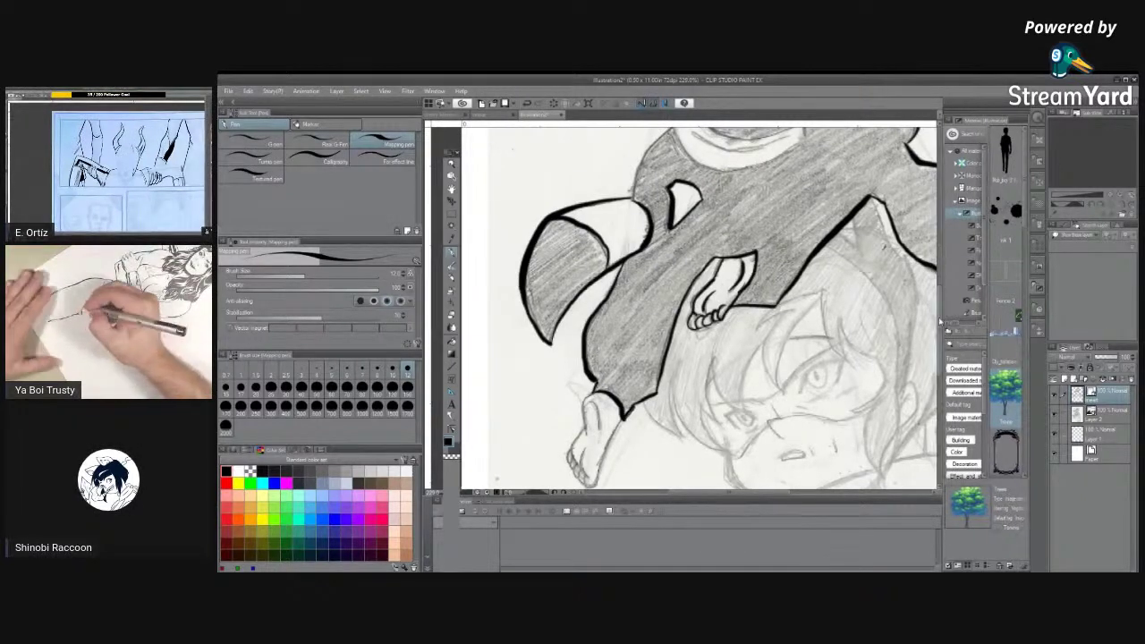
Ink the crescent-shaped light patch on the leaping character's back with a thick upper edge and a short inner line.
scroll(631, 306, up, 3)
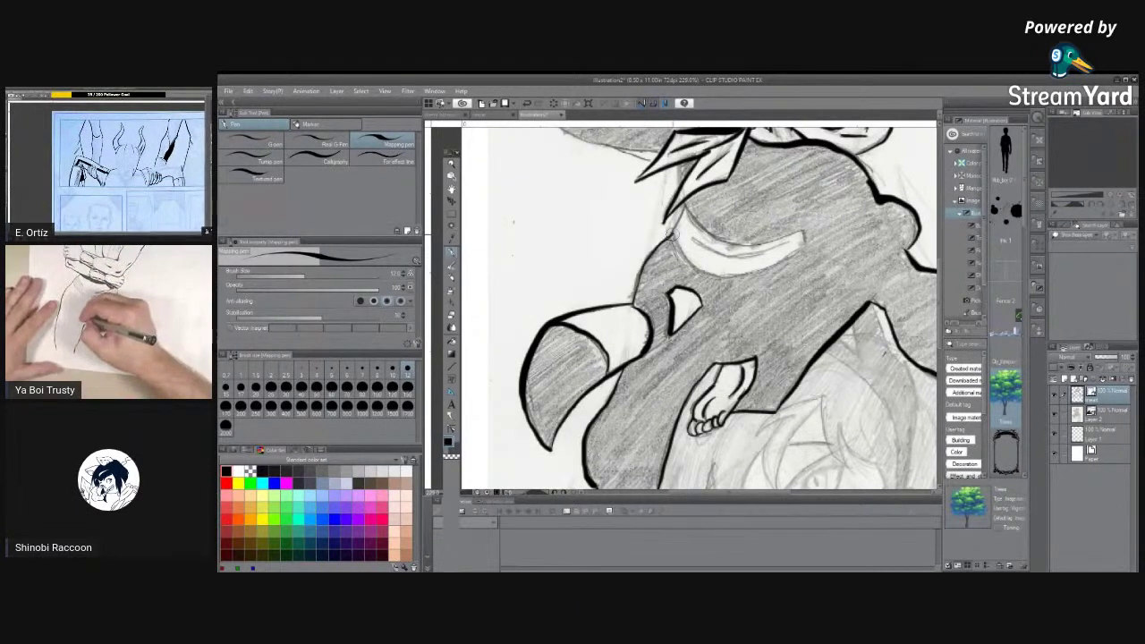
mouse_move(670, 232)
mouse_down()
mouse_move(715, 277)
mouse_move(769, 273)
mouse_move(805, 234)
mouse_move(703, 229)
mouse_move(687, 213)
mouse_move(697, 223)
mouse_up()
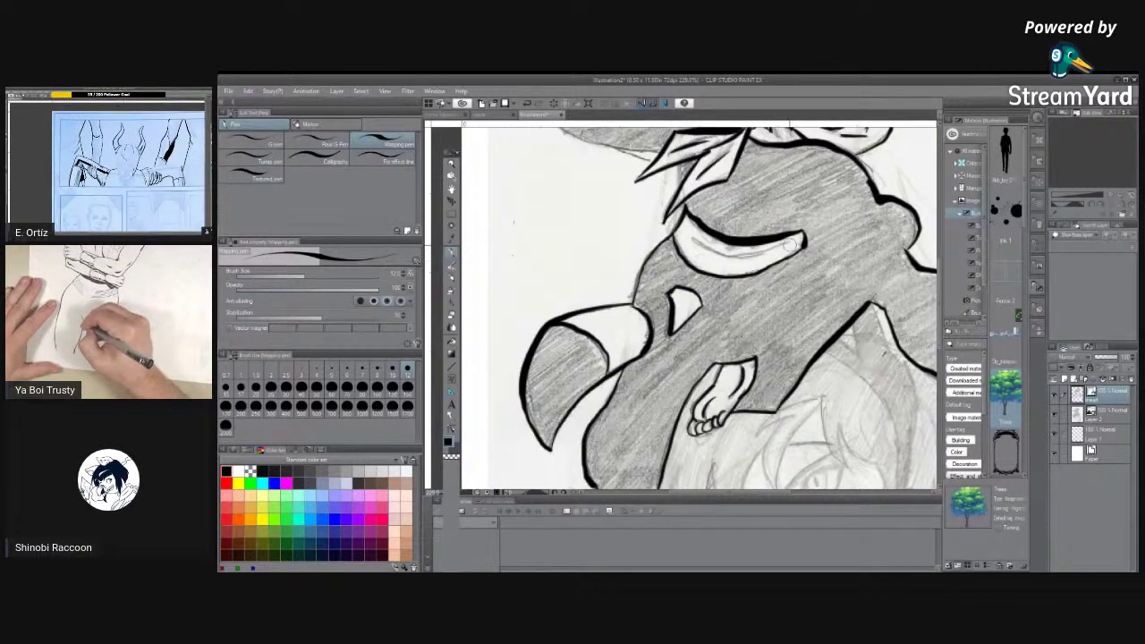
drag(791, 243, 694, 247)
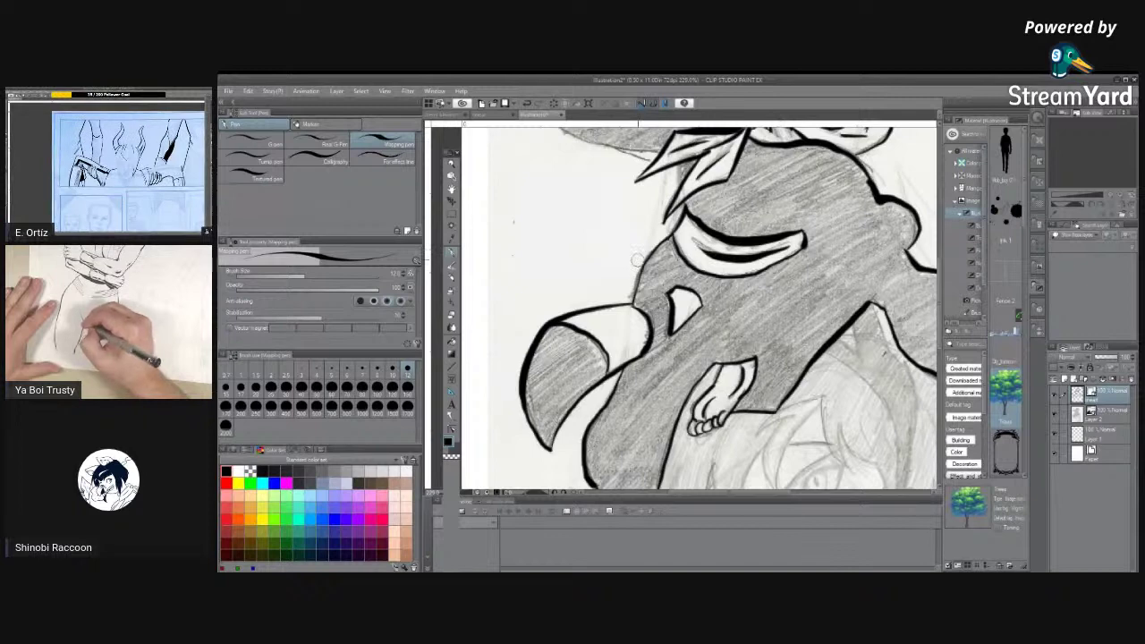
key(ctrl+z)
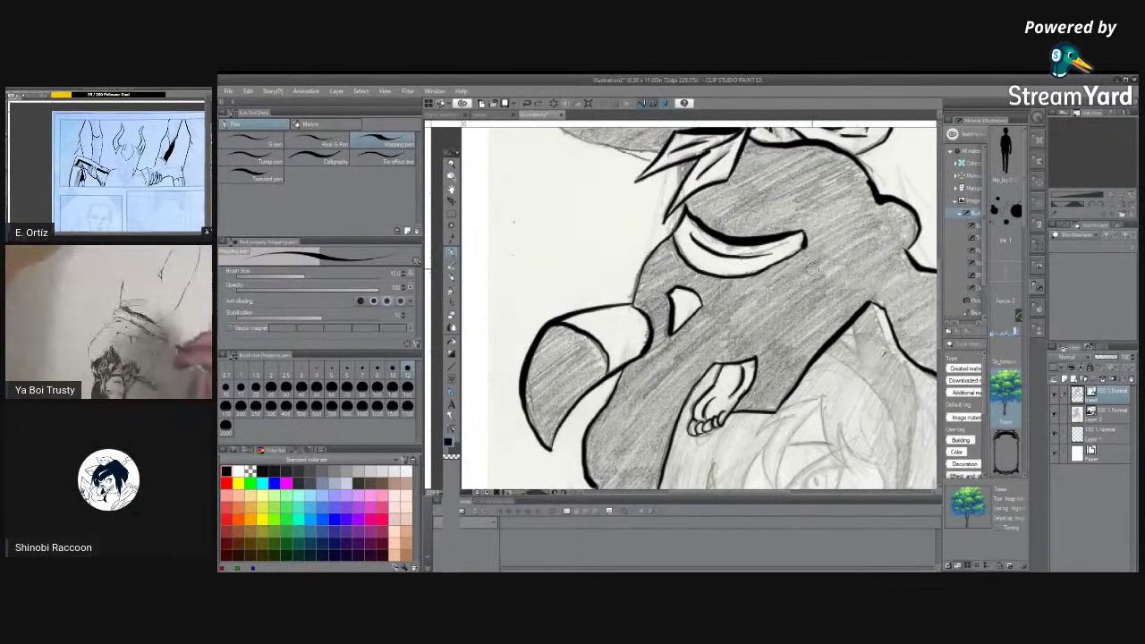
Ink the sleeve of the leaping character's raised arm, from the wrist around the elbow to the scarf.
scroll(939, 319, up, 4)
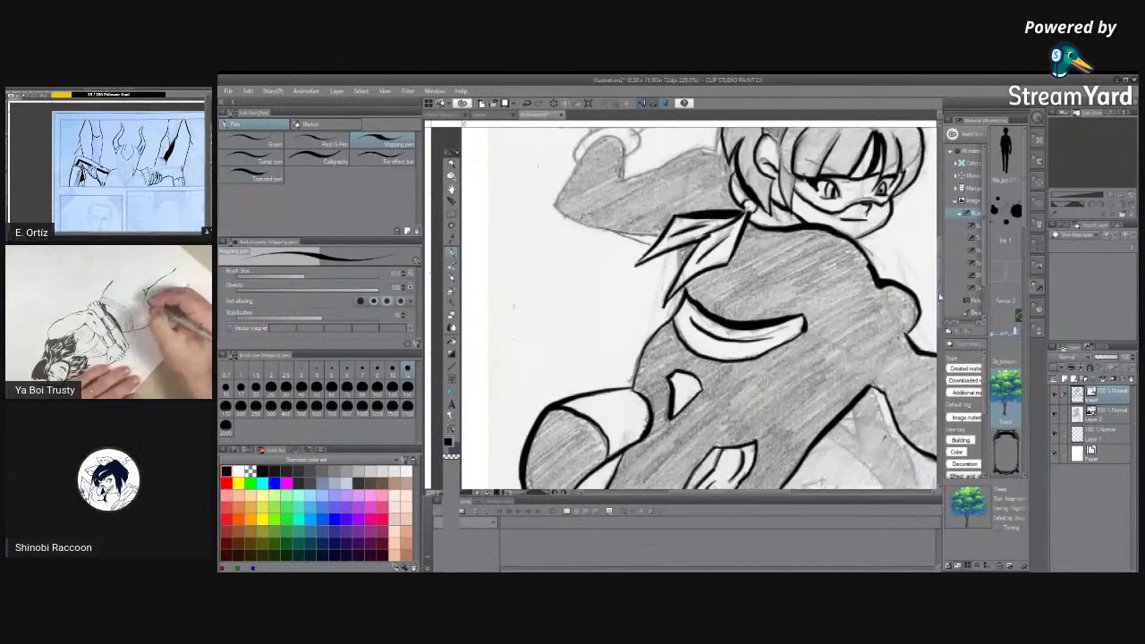
mouse_move(601, 293)
mouse_down()
mouse_move(732, 250)
mouse_move(626, 277)
mouse_move(629, 238)
mouse_move(587, 254)
mouse_move(555, 288)
mouse_up()
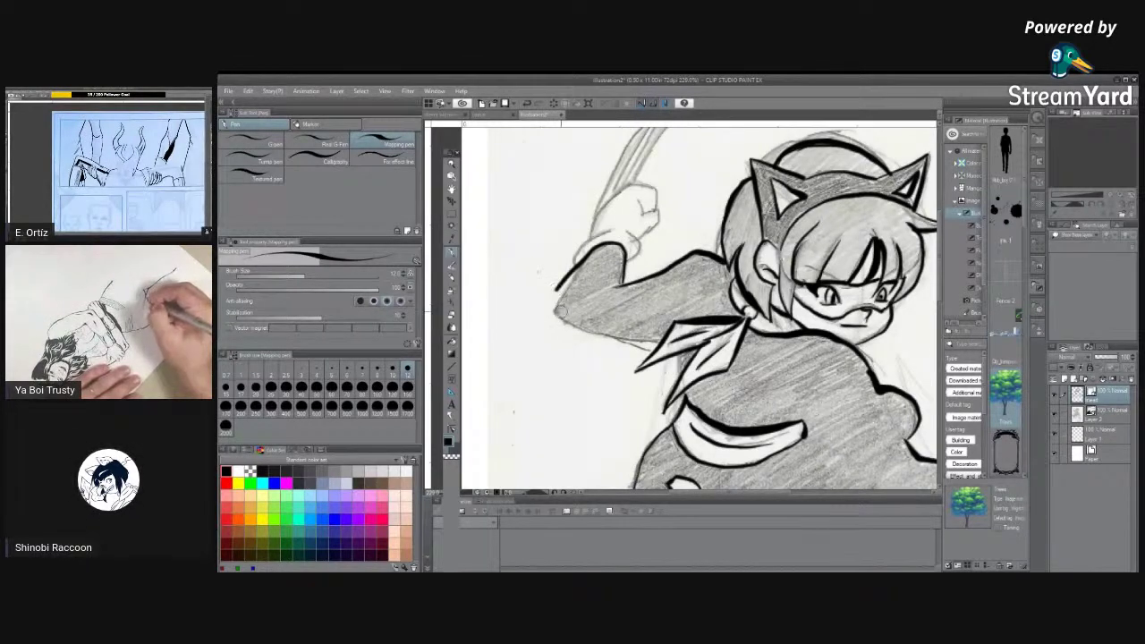
key(ctrl+z)
key(ctrl+z)
mouse_move(581, 260)
mouse_down()
mouse_move(612, 236)
mouse_move(628, 240)
mouse_move(617, 282)
mouse_move(551, 313)
mouse_move(569, 279)
mouse_up()
mouse_move(596, 241)
mouse_down()
mouse_move(549, 311)
mouse_move(663, 348)
mouse_up()
key(ctrl+z)
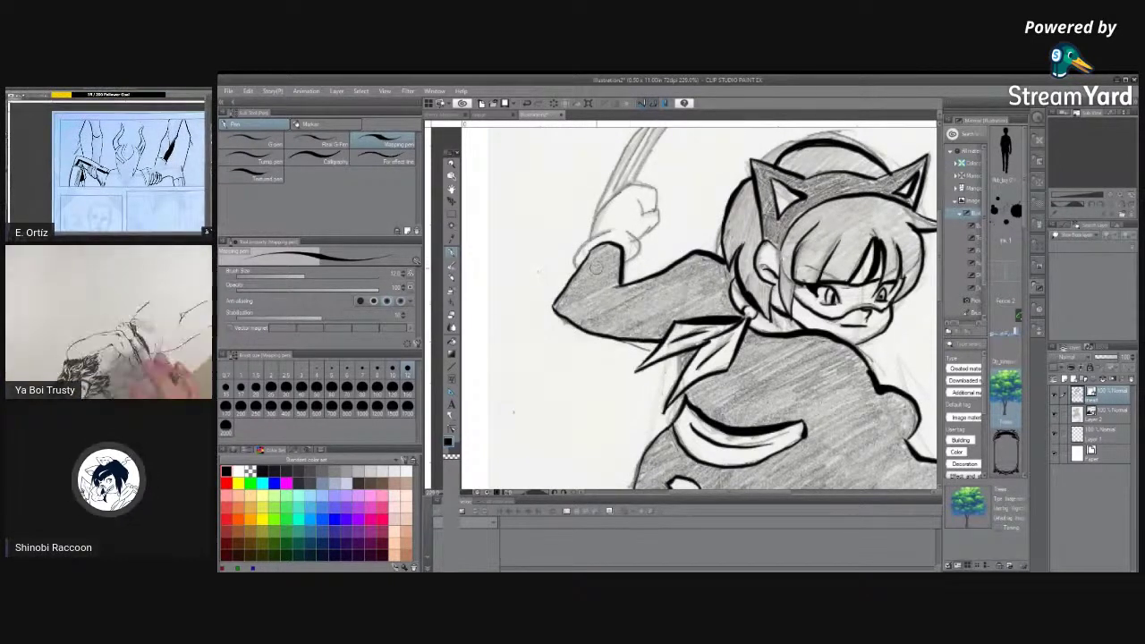
Ink the raised arm's wrist cuff, clenched fist and long claws.
mouse_move(587, 254)
mouse_down()
mouse_move(567, 276)
mouse_move(637, 227)
mouse_move(626, 265)
mouse_up()
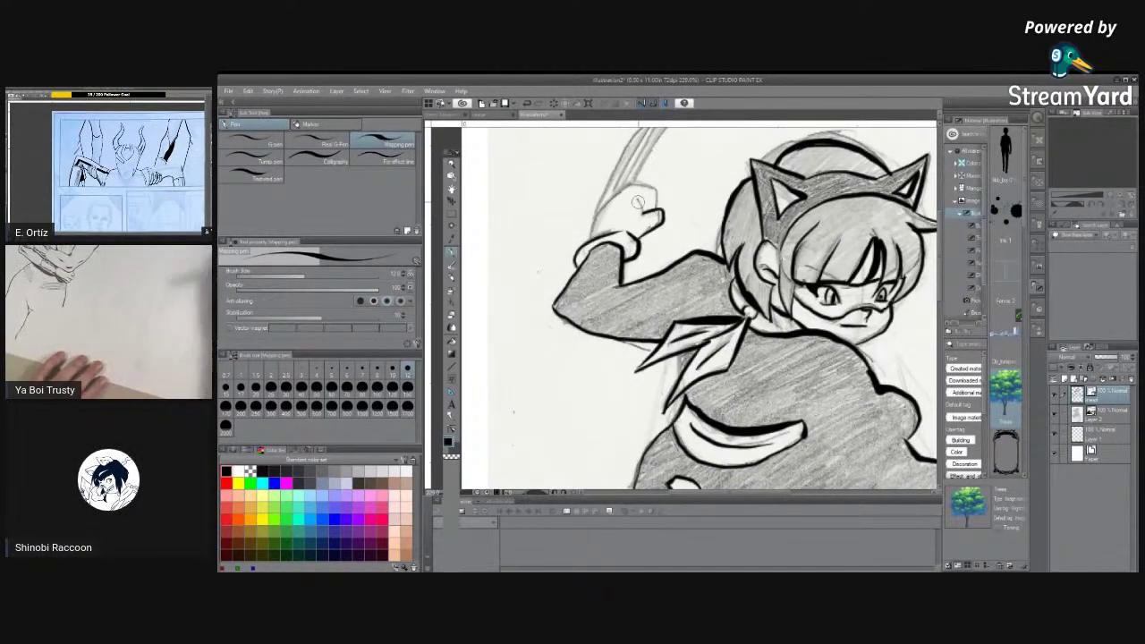
mouse_move(601, 207)
mouse_down()
mouse_move(585, 231)
mouse_move(637, 180)
mouse_move(662, 182)
mouse_move(658, 220)
mouse_up()
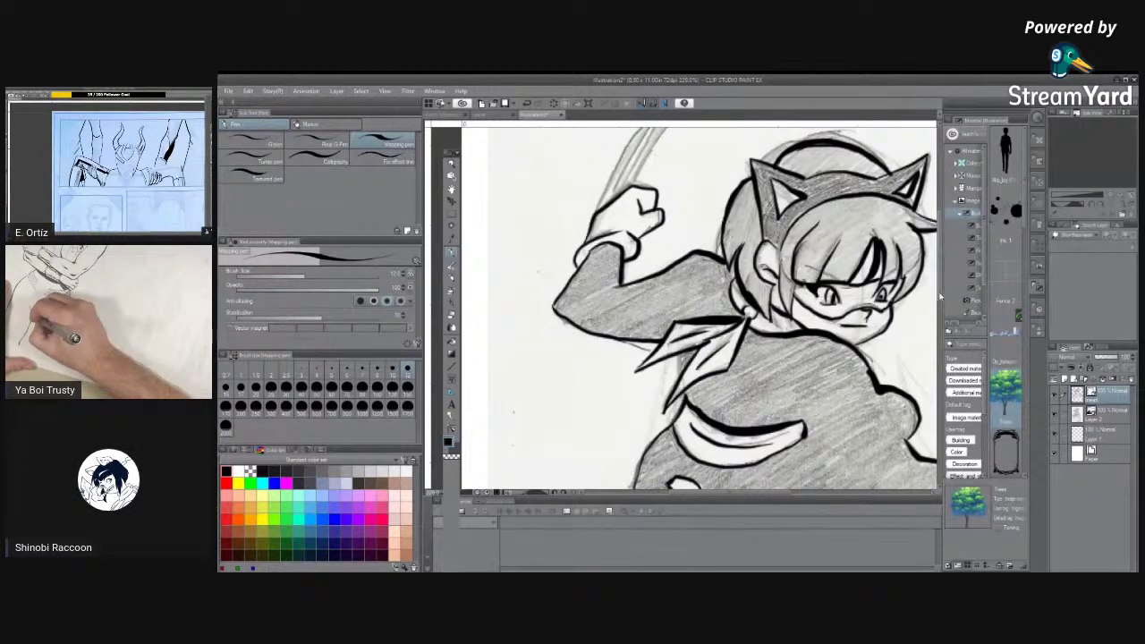
scroll(935, 295, up, 3)
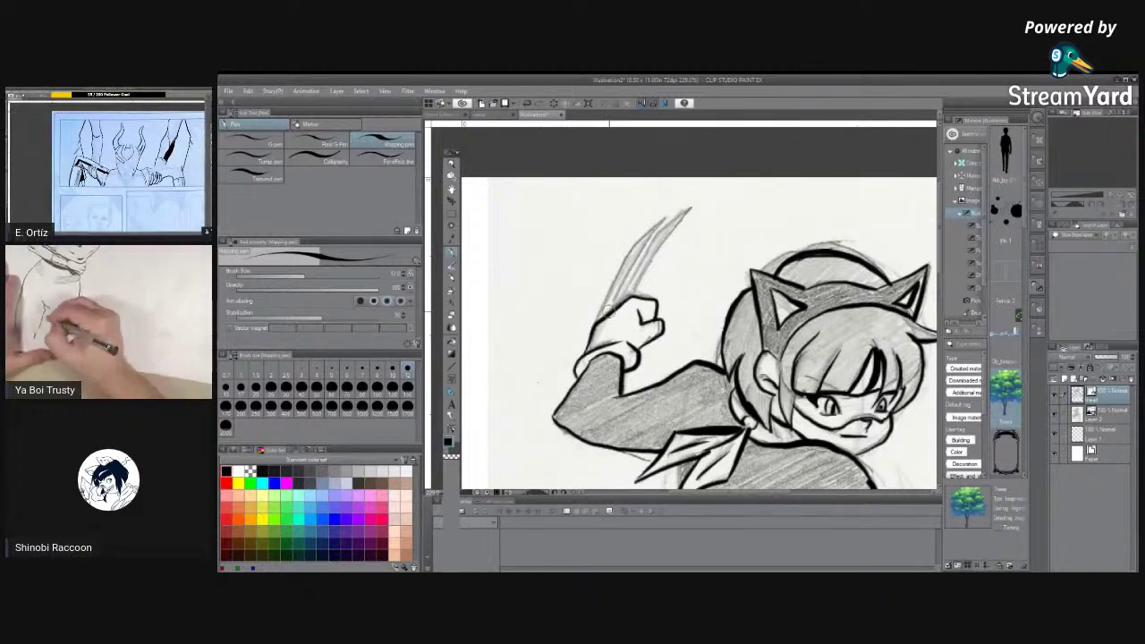
mouse_move(606, 310)
mouse_down()
mouse_move(662, 219)
mouse_move(616, 268)
mouse_move(591, 317)
mouse_up()
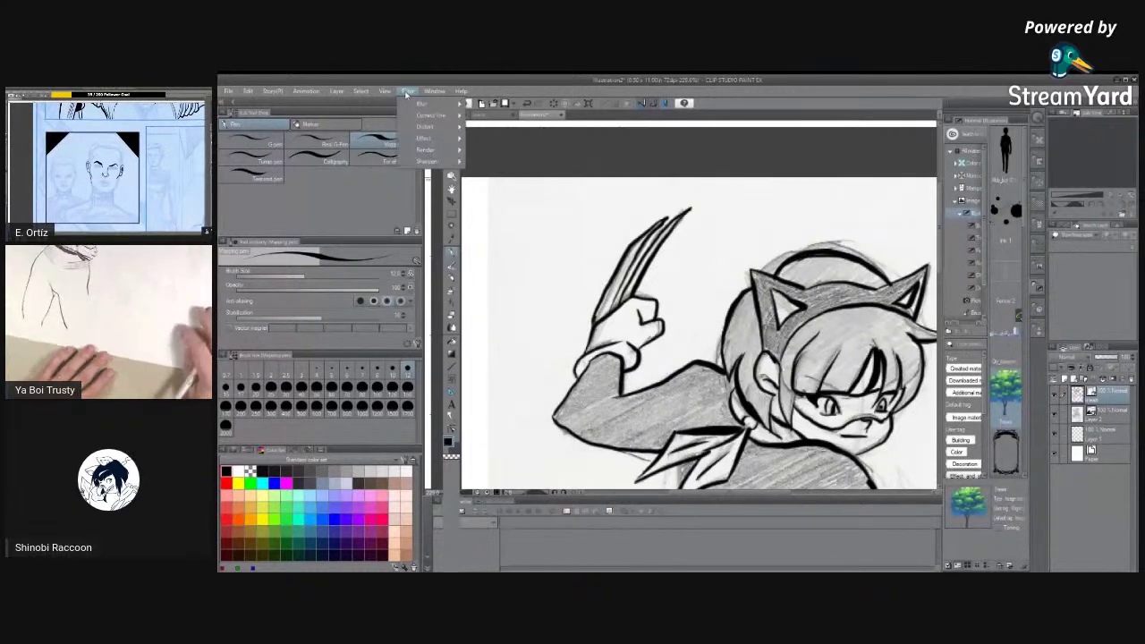
Ink the heel, instep edge and first toe lines of the leaping character's lowest bare foot with the Mapping pen.
click(384, 91)
click(407, 162)
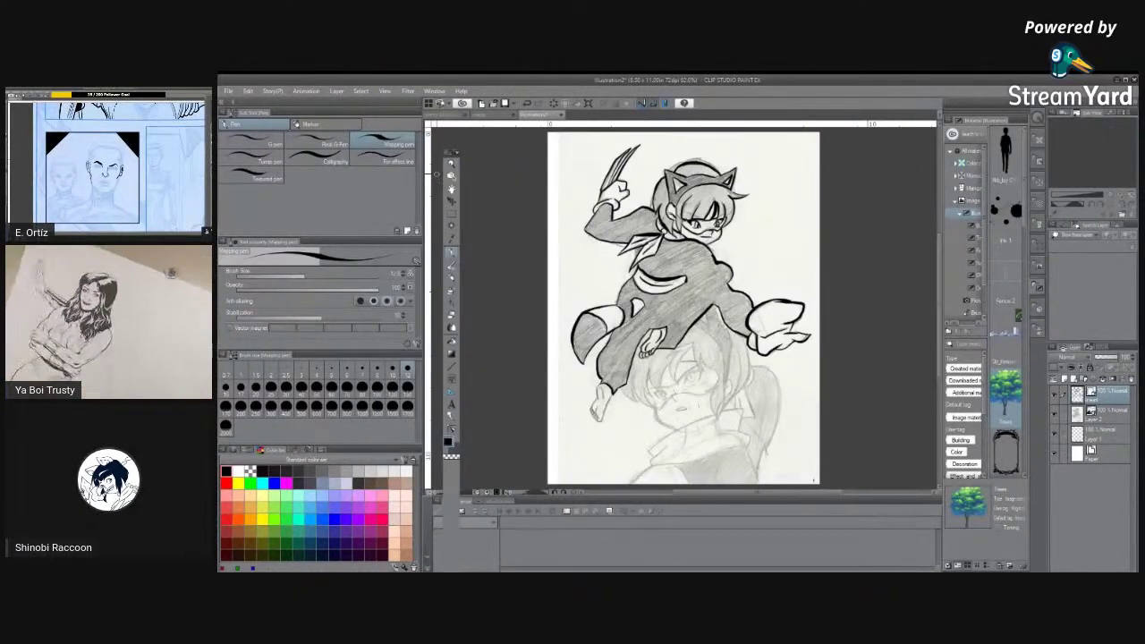
key(/)
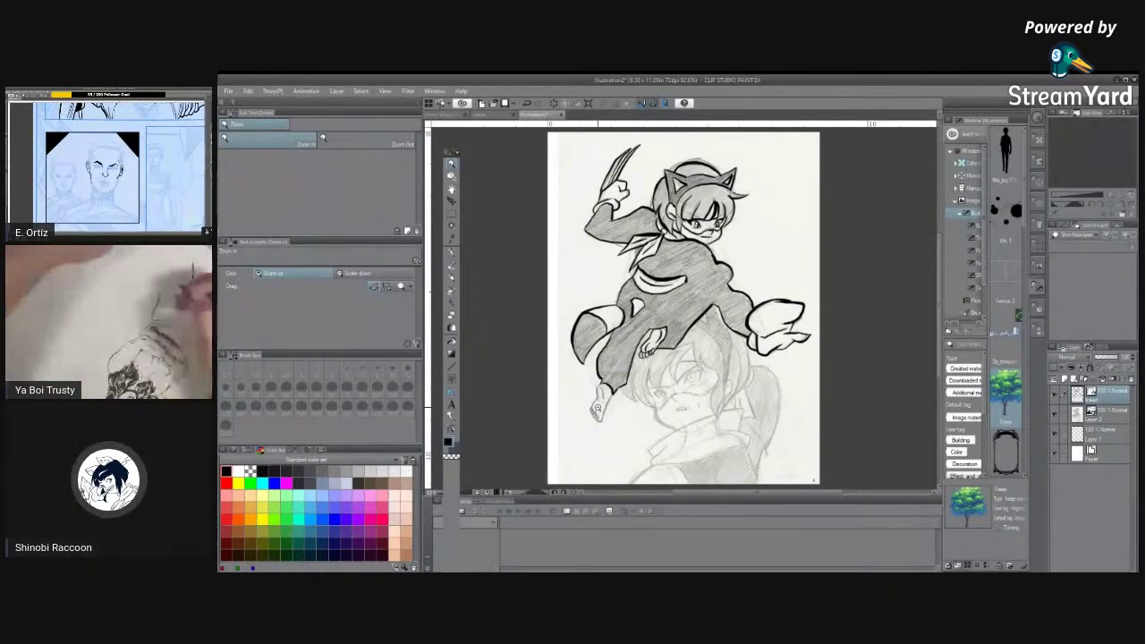
scroll(637, 366, up, 6)
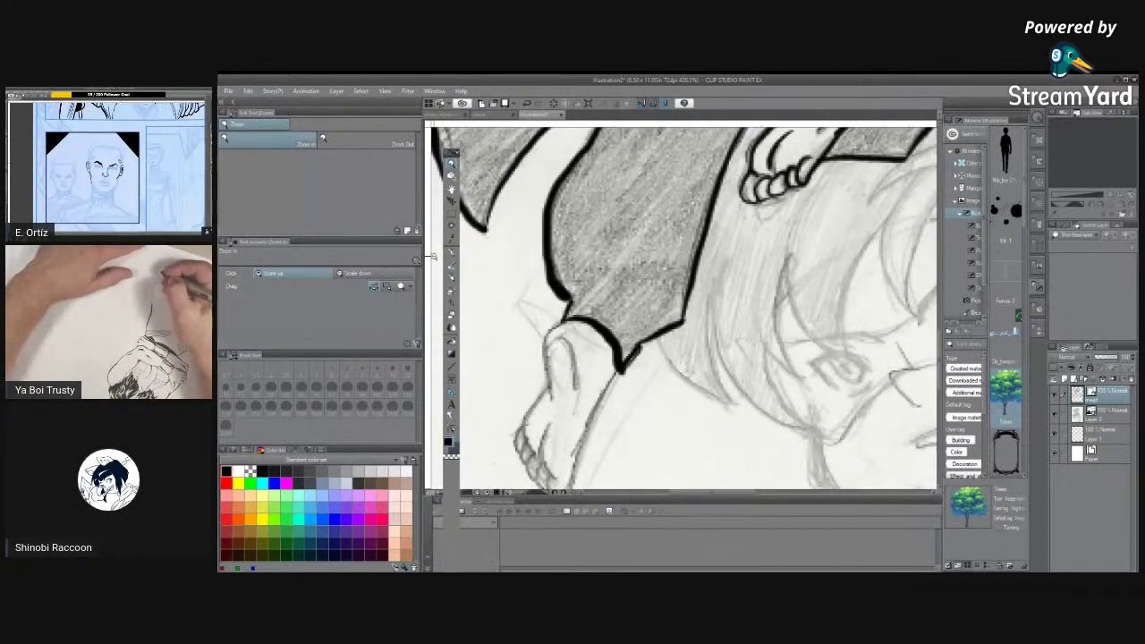
click(454, 258)
mouse_move(553, 413)
mouse_down()
mouse_move(551, 335)
mouse_move(564, 317)
mouse_move(545, 351)
mouse_move(560, 472)
mouse_up()
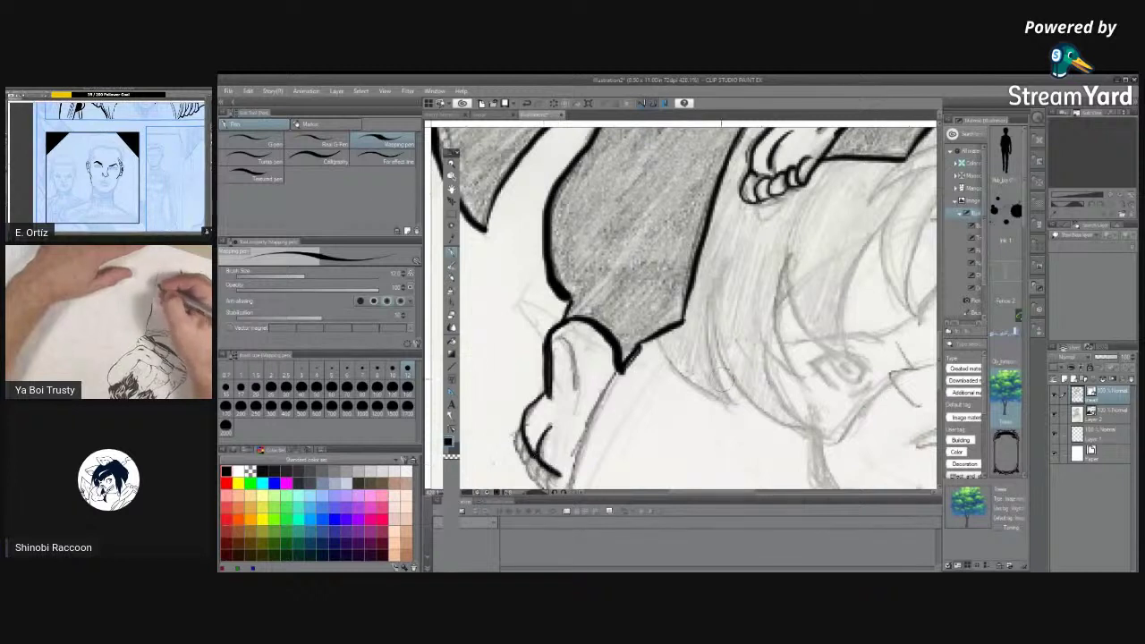
Ink the remaining toes, the long edge up to the trouser hem and the inner line of the lowest bare foot.
scroll(941, 361, down, 2)
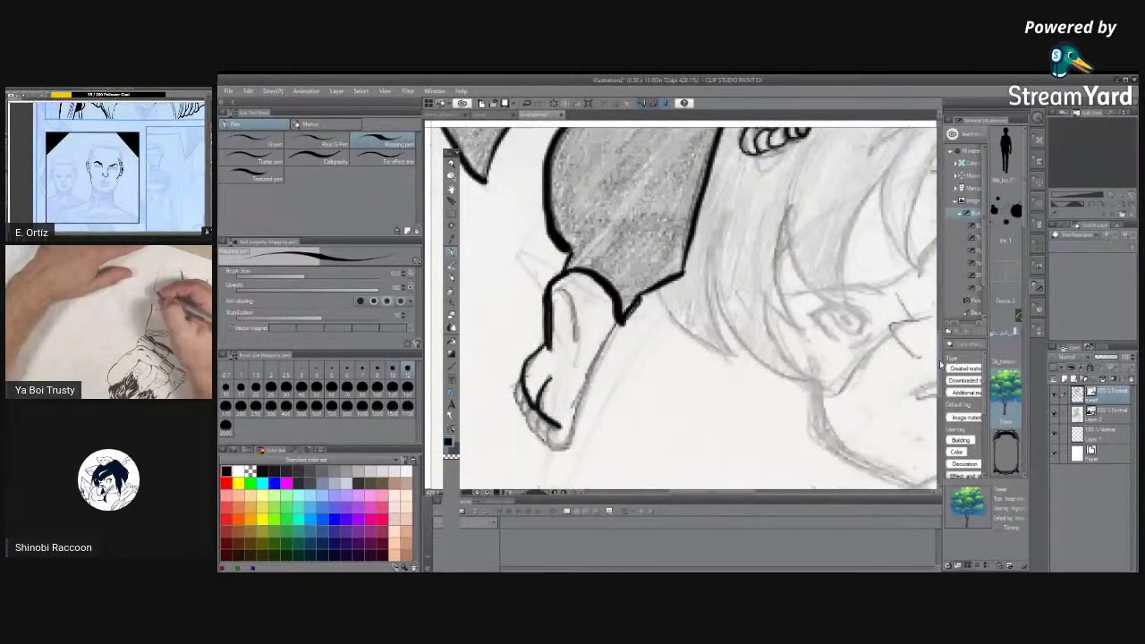
scroll(941, 361, down, 4)
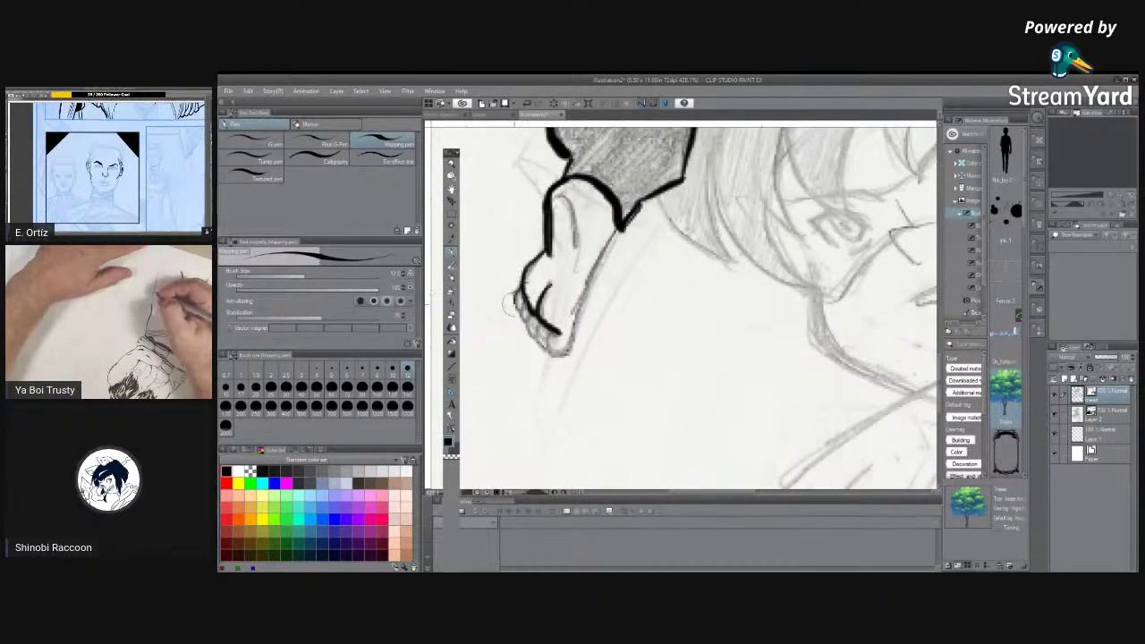
mouse_move(514, 293)
mouse_down()
mouse_move(519, 322)
mouse_move(547, 334)
mouse_move(539, 345)
mouse_move(564, 361)
mouse_up()
mouse_move(554, 332)
mouse_down()
mouse_move(578, 356)
mouse_move(581, 300)
mouse_move(624, 224)
mouse_up()
drag(556, 195, 569, 257)
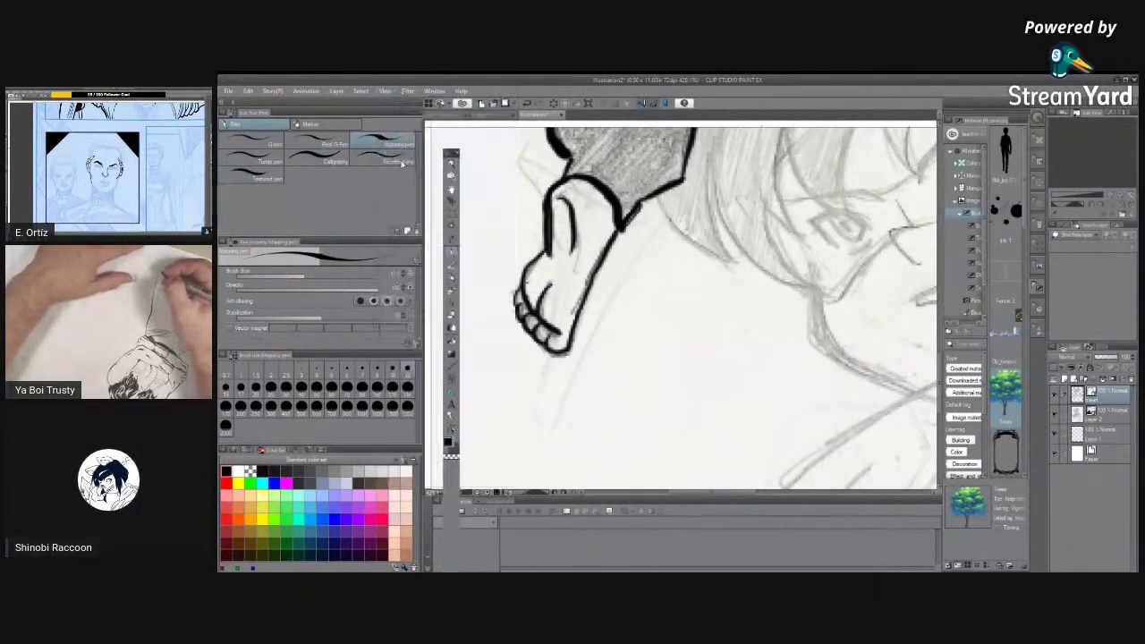
key(ctrl+0)
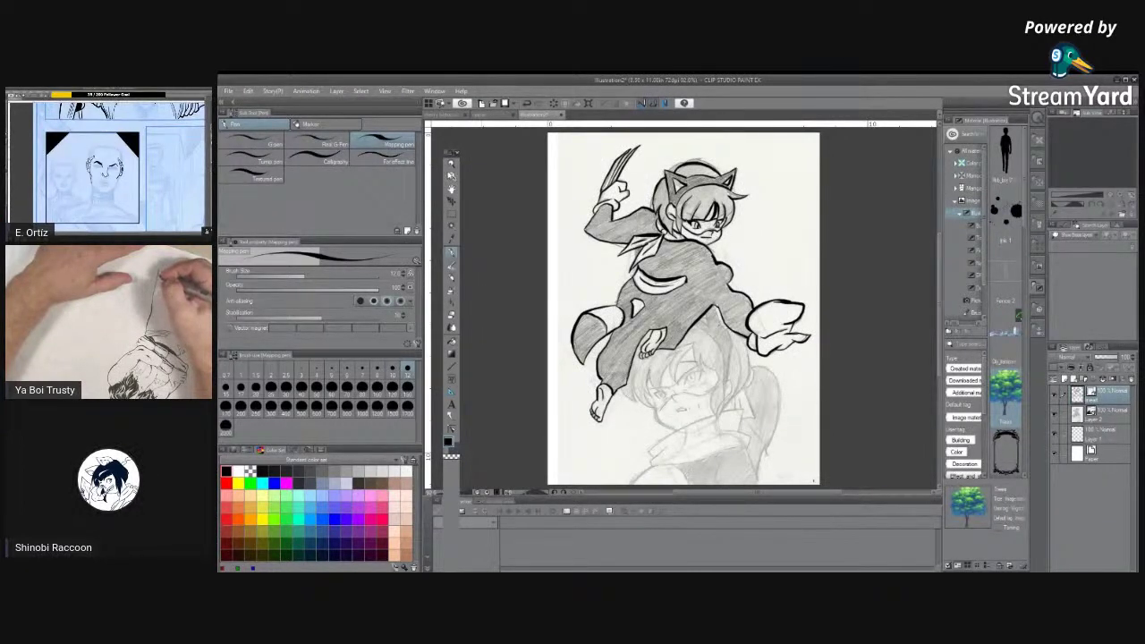
Rename the ink layer of the leaping character as cherry blossom.
double_click(1093, 399)
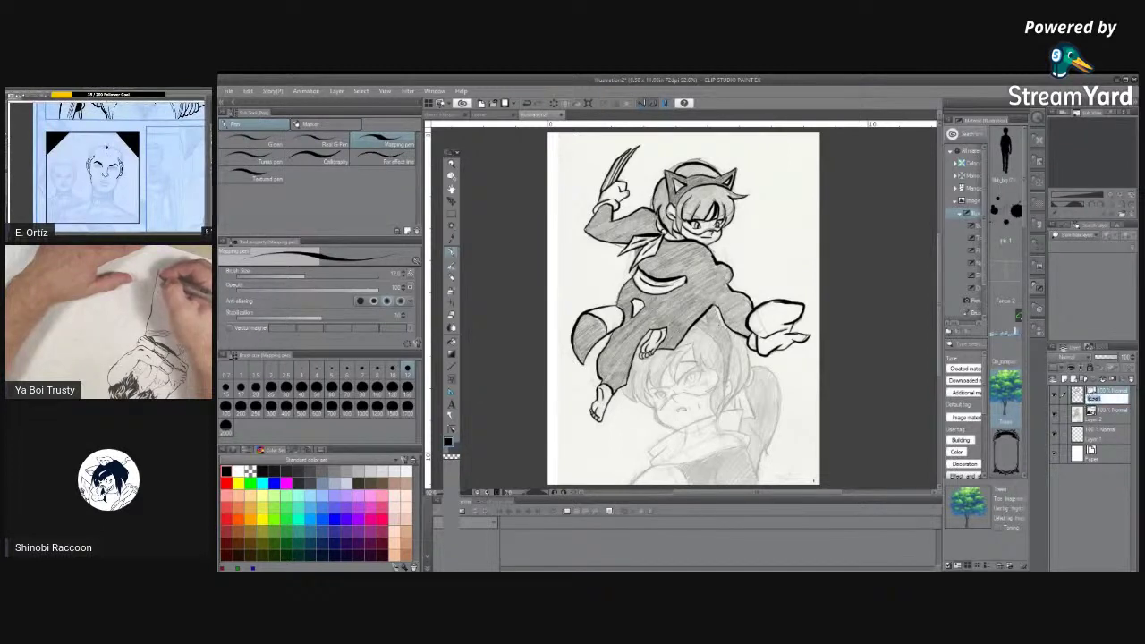
text(Inks)
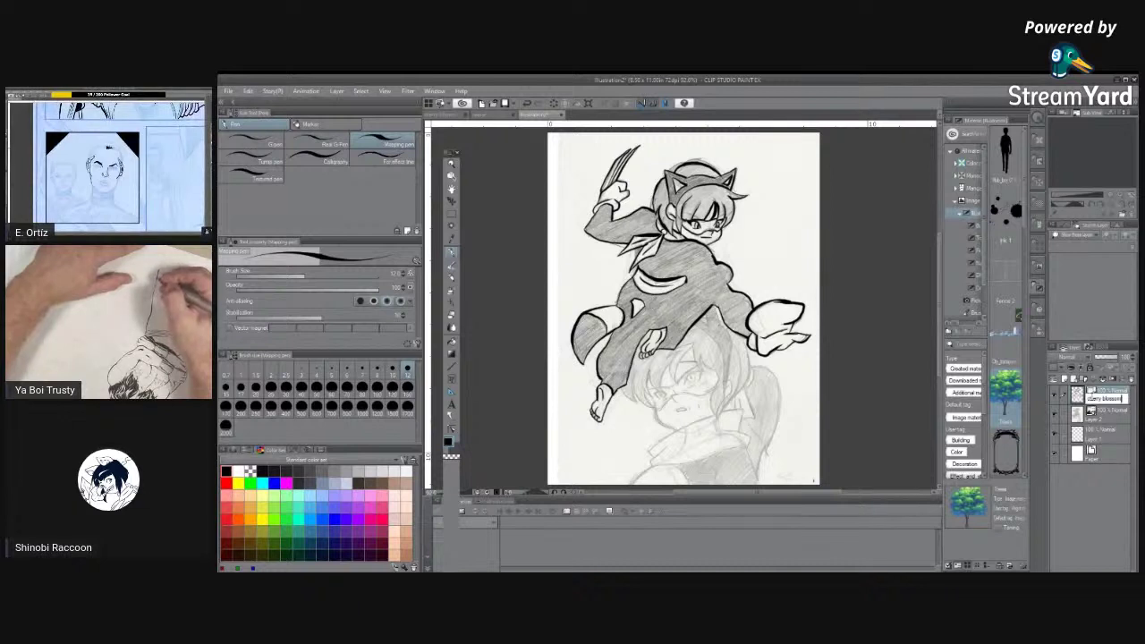
key(Return)
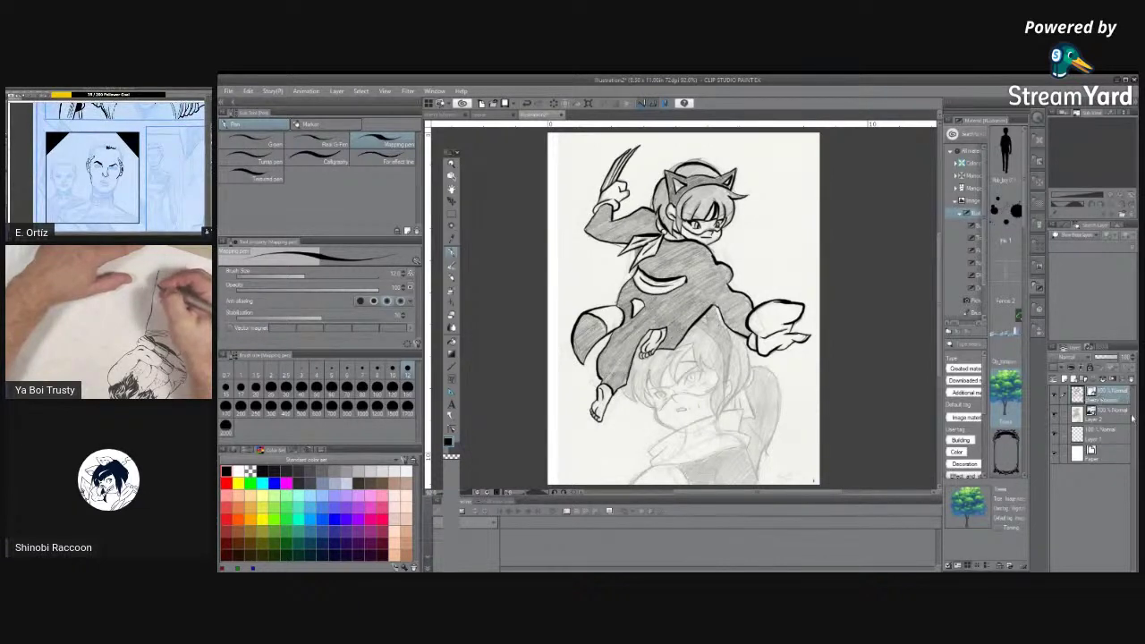
Add a new layer directly above the pencil sketch on Layer 2 and rename it for the portrait's inks.
click(1127, 420)
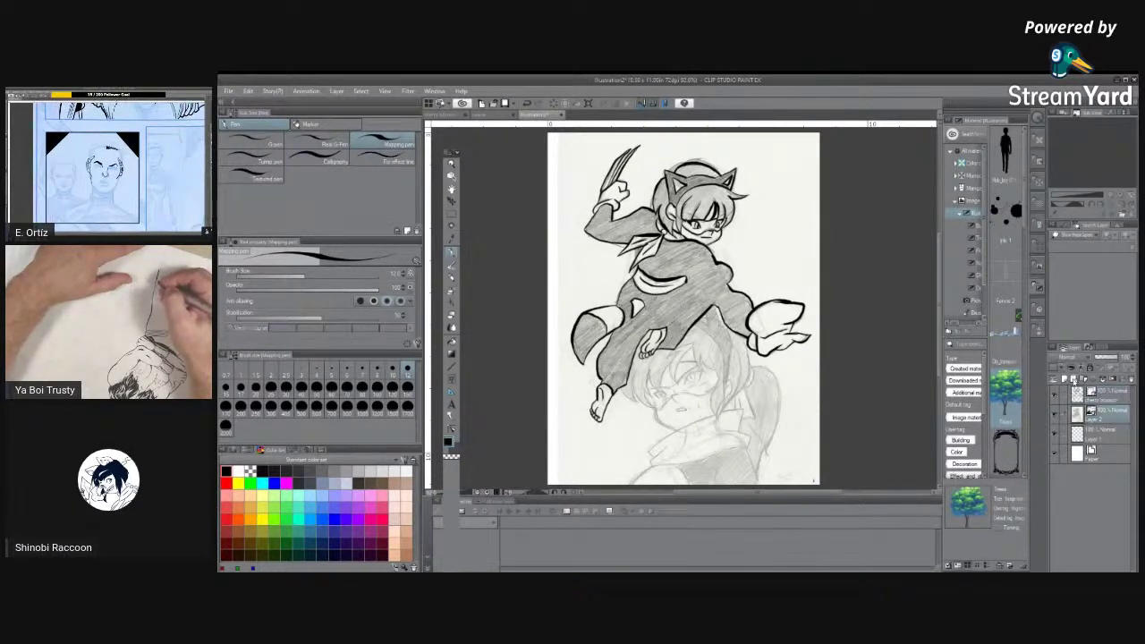
click(1066, 380)
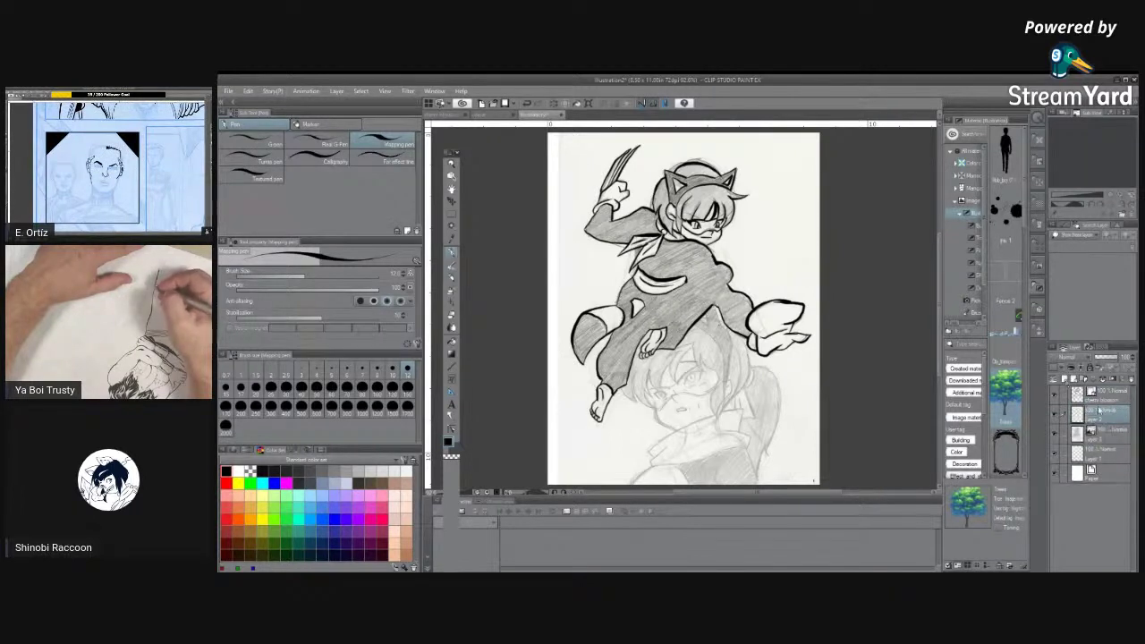
double_click(1098, 411)
text(ink)
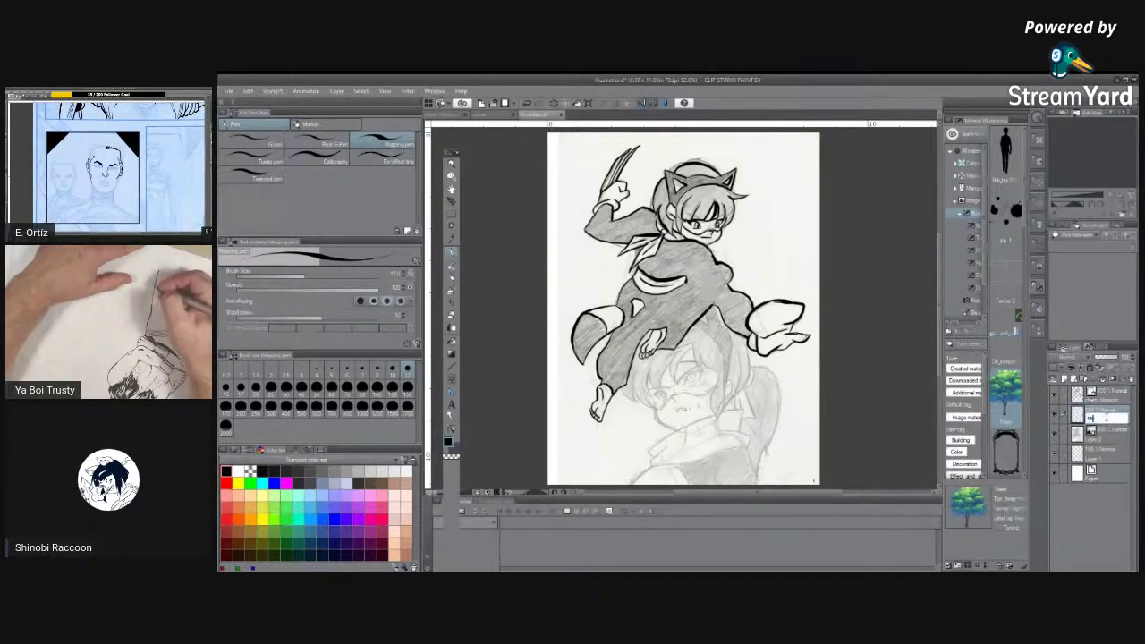
key(Return)
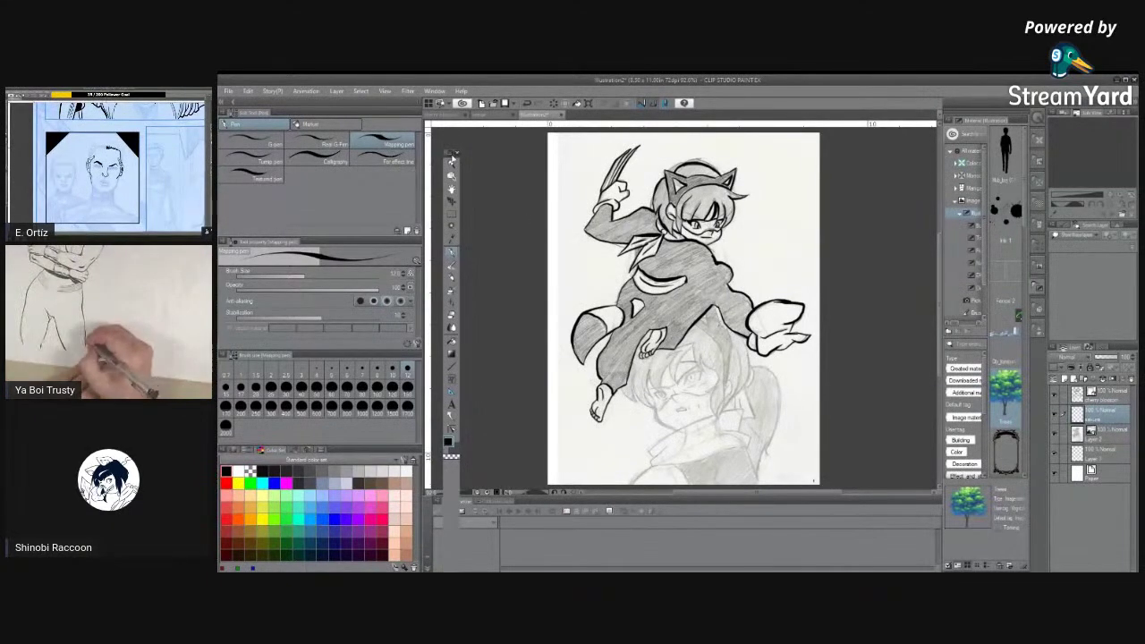
Prepare the Mapping pen with a greyish-blue colour for inking the masked portrait below the leaping character.
click(451, 166)
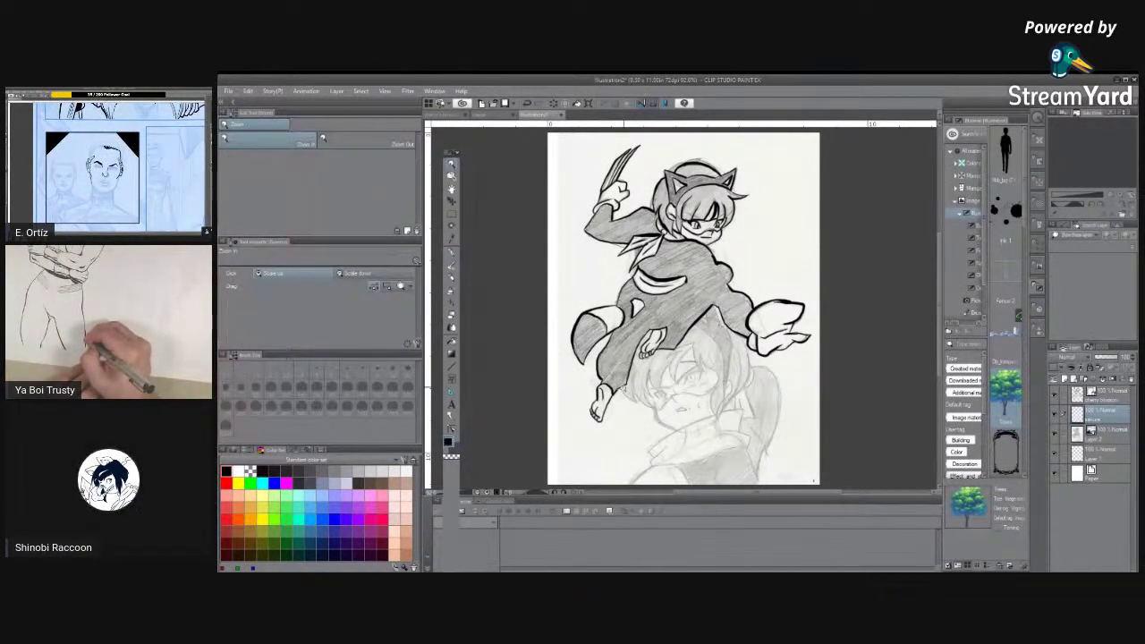
click(619, 375)
click(322, 483)
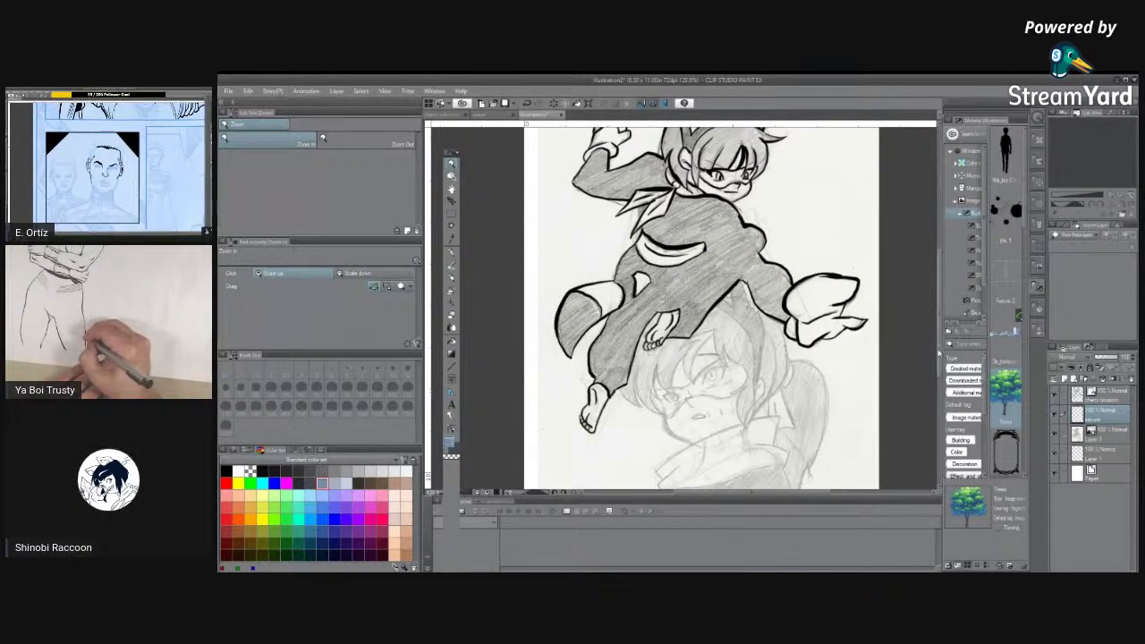
scroll(619, 274, down, 2)
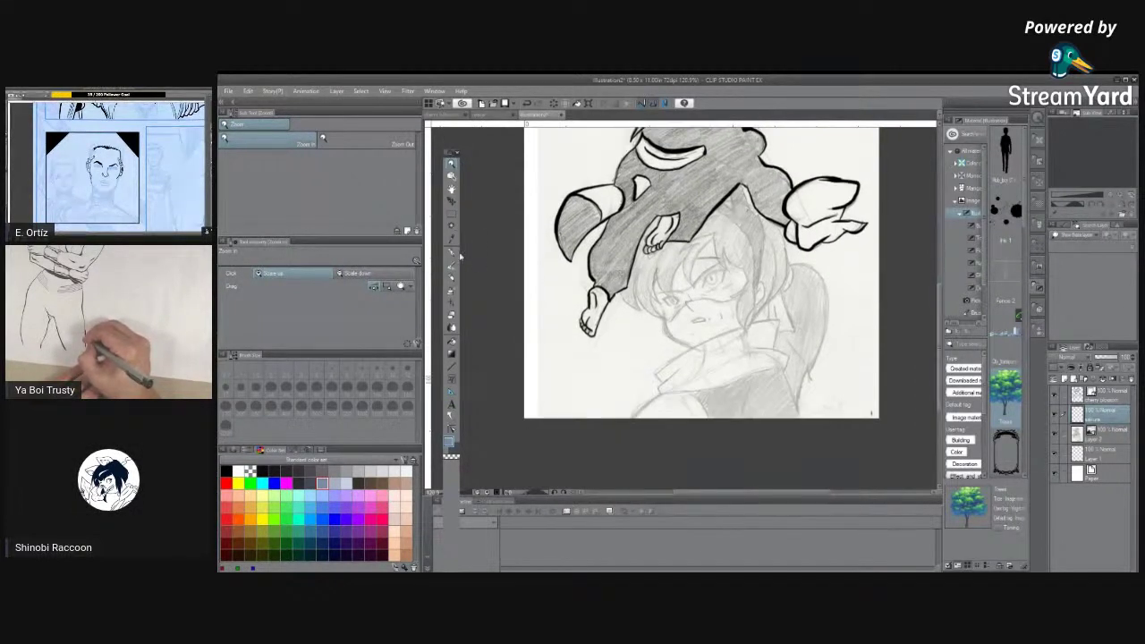
click(453, 254)
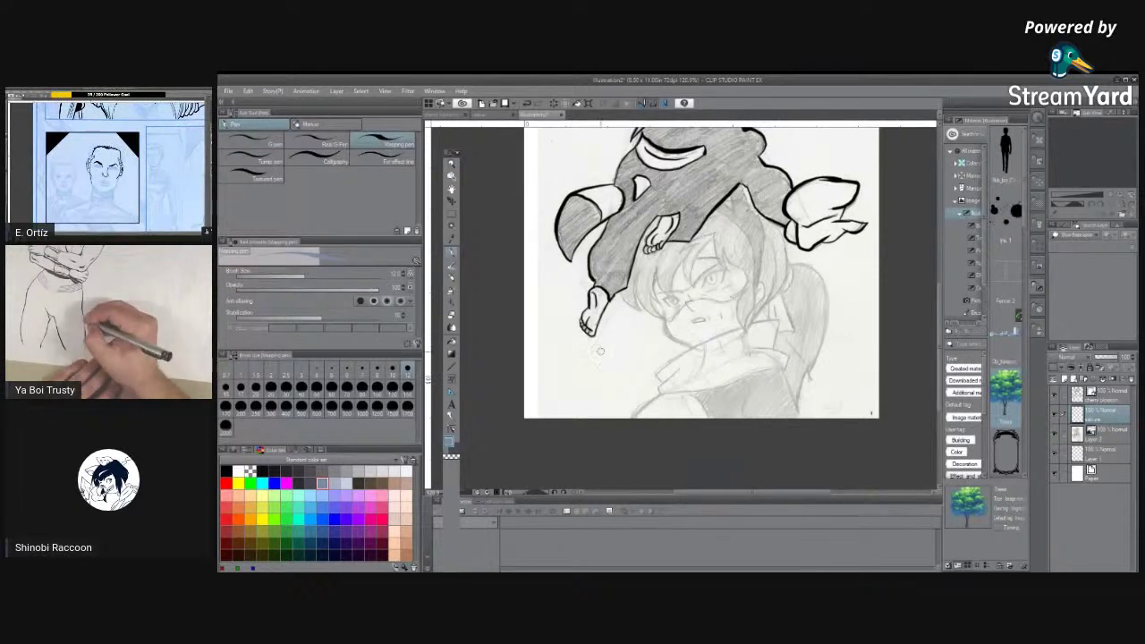
click(322, 542)
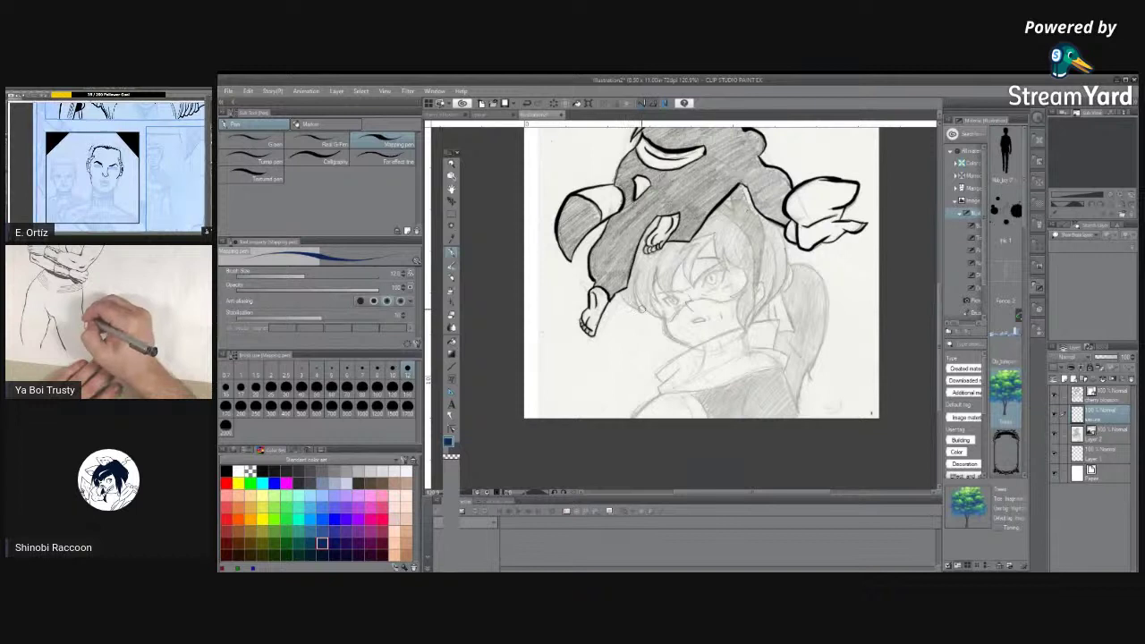
drag(631, 310, 618, 295)
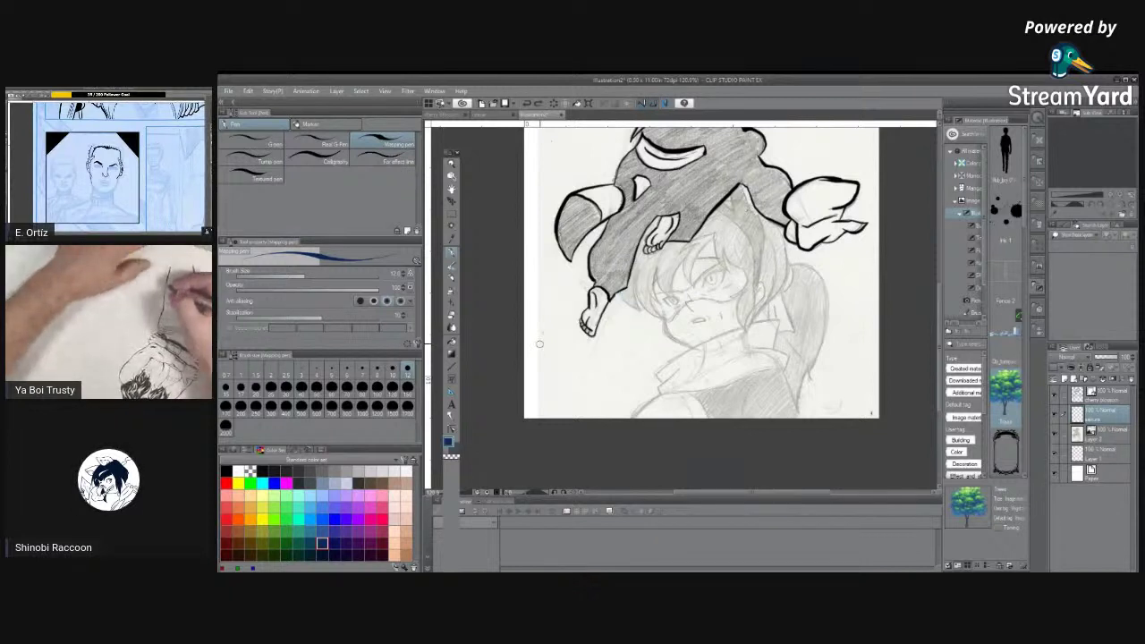
key(ctrl+z)
click(322, 483)
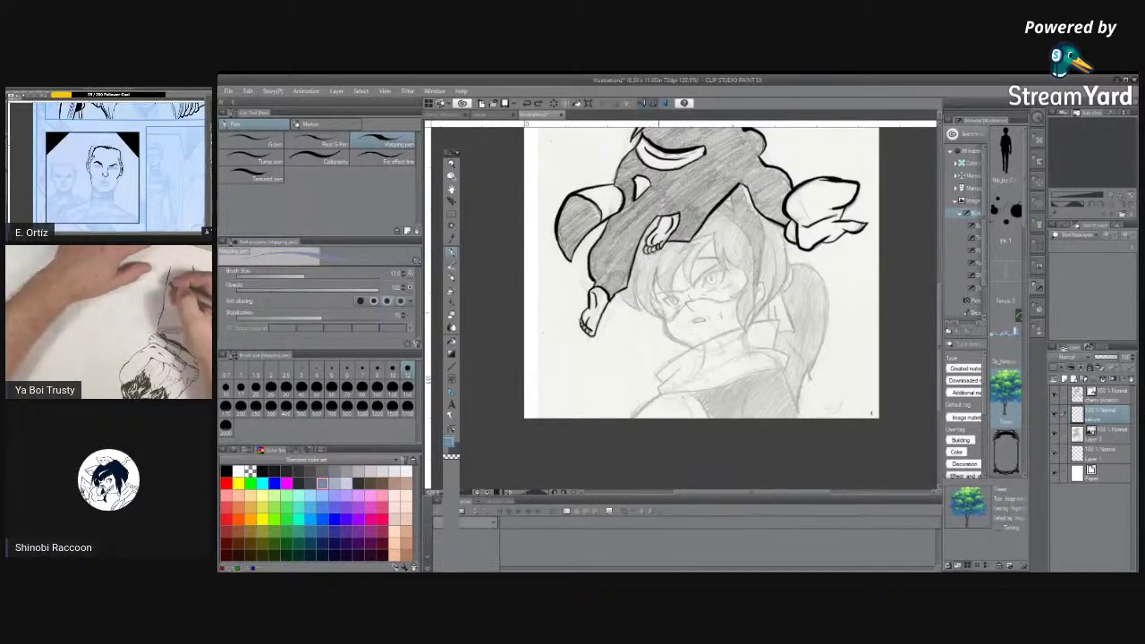
Ink the pointed hair strands beside the portrait's far cheek in greyish blue, from below the trouser hem to the mask.
key(ctrl+space)
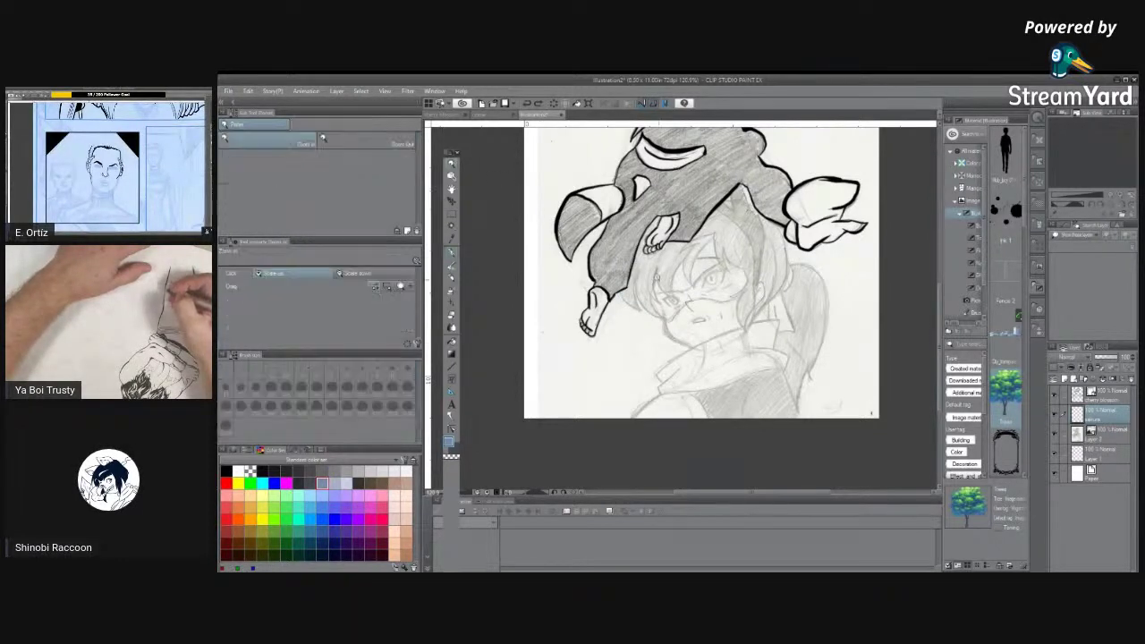
click(673, 317)
click(673, 316)
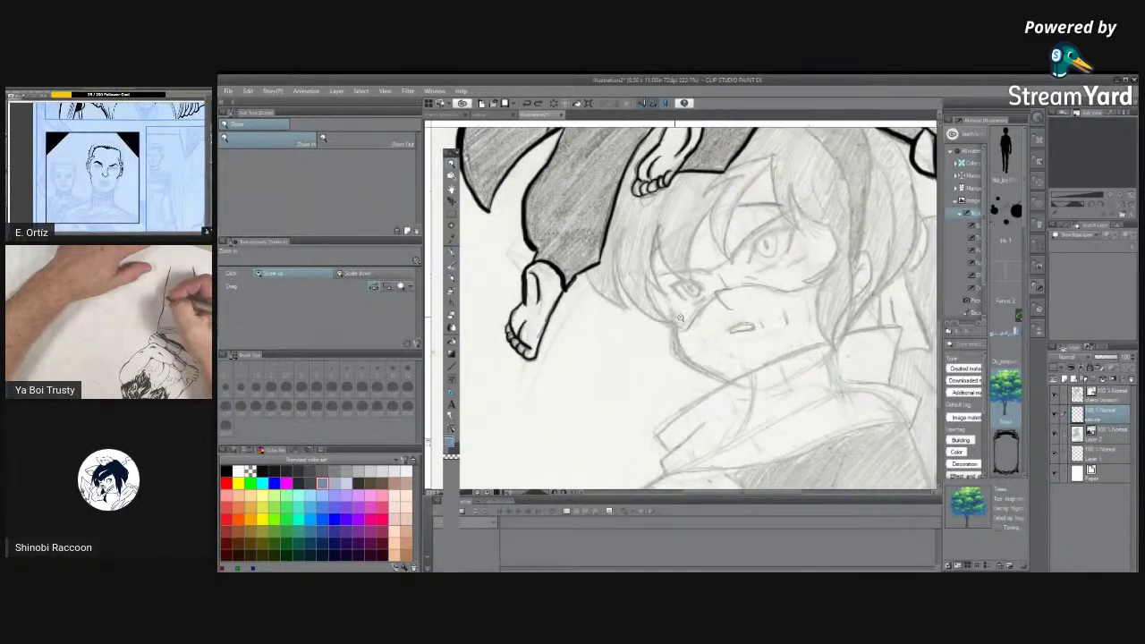
click(673, 317)
mouse_move(599, 207)
mouse_down()
mouse_move(595, 261)
mouse_move(617, 313)
mouse_move(542, 245)
mouse_move(557, 265)
mouse_up()
mouse_move(597, 218)
mouse_down()
mouse_move(594, 249)
mouse_move(619, 295)
mouse_move(671, 327)
mouse_up()
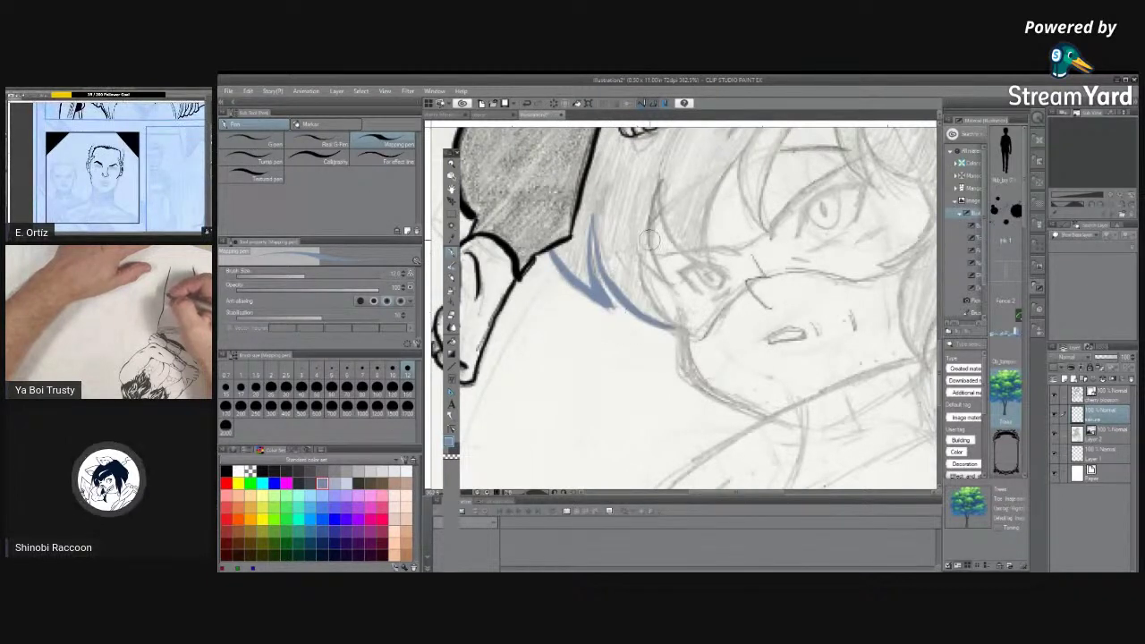
mouse_move(658, 184)
mouse_down()
mouse_move(658, 277)
mouse_move(643, 261)
mouse_move(671, 320)
mouse_up()
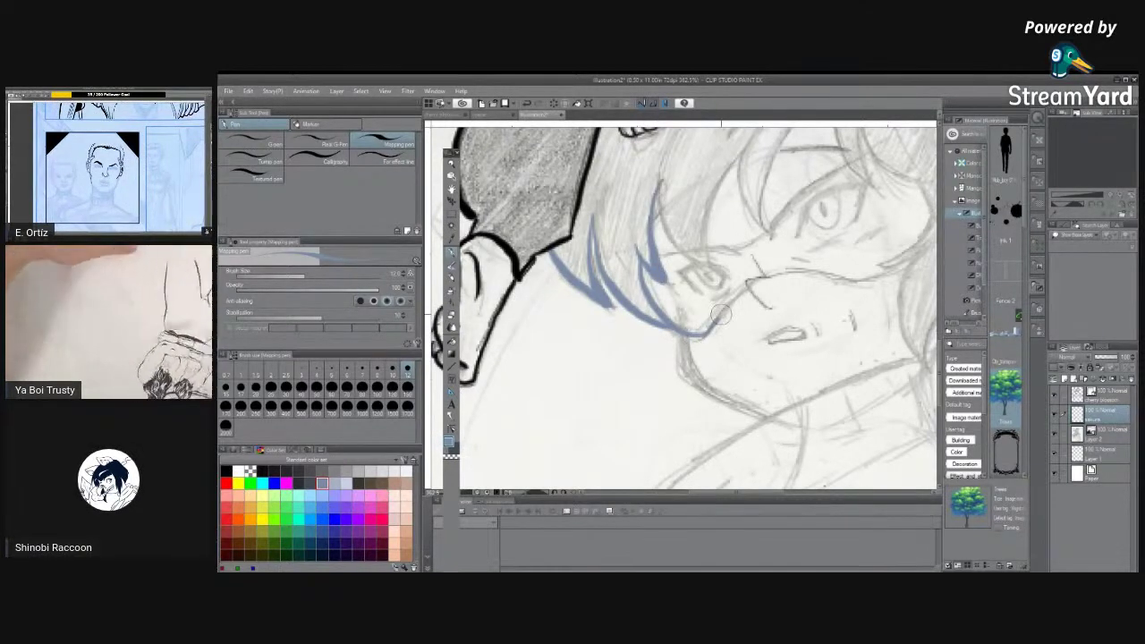
Ink the portrait's lower mask edge beside the nose, the cheek and jaw contour, the small mouth and the nose.
mouse_move(746, 288)
mouse_down()
mouse_move(684, 361)
mouse_move(698, 387)
mouse_move(765, 411)
mouse_up()
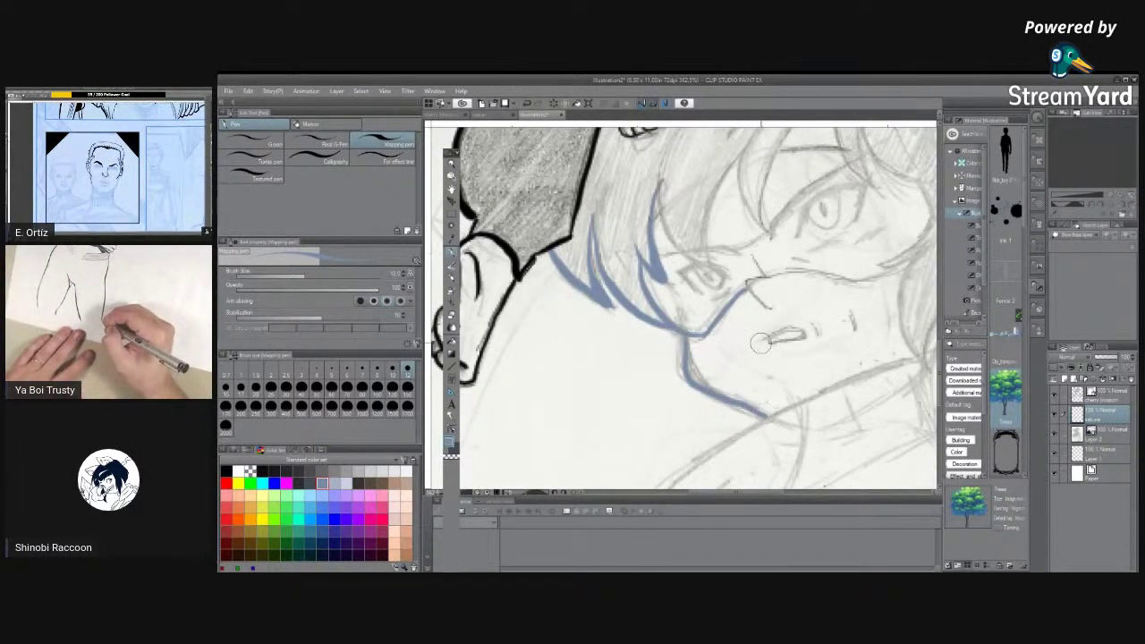
drag(756, 339, 854, 333)
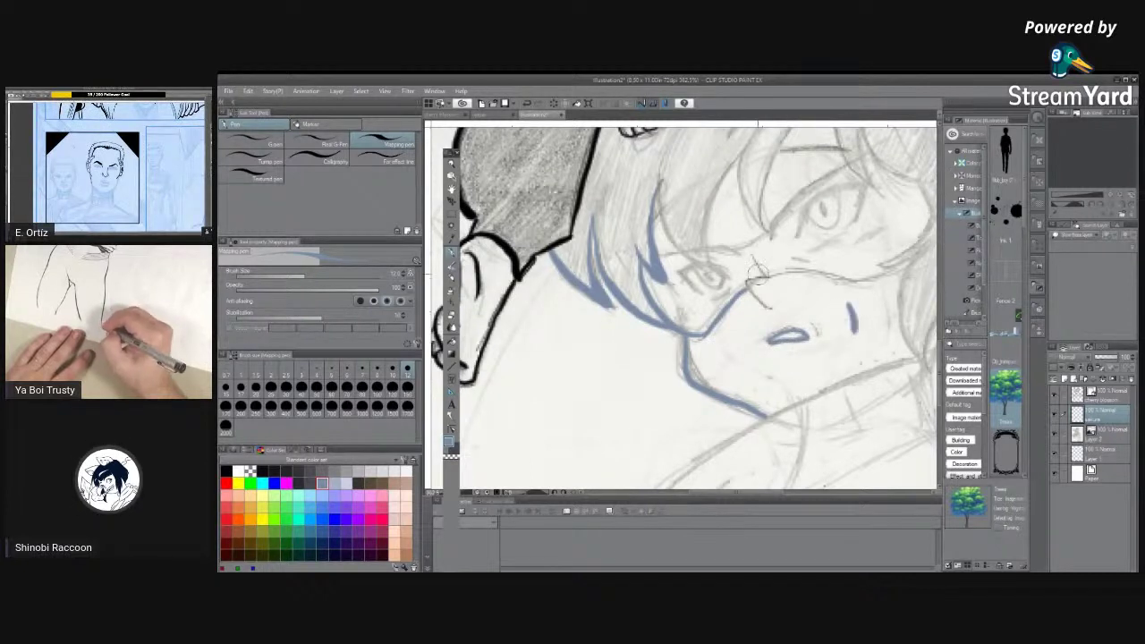
drag(744, 285, 768, 295)
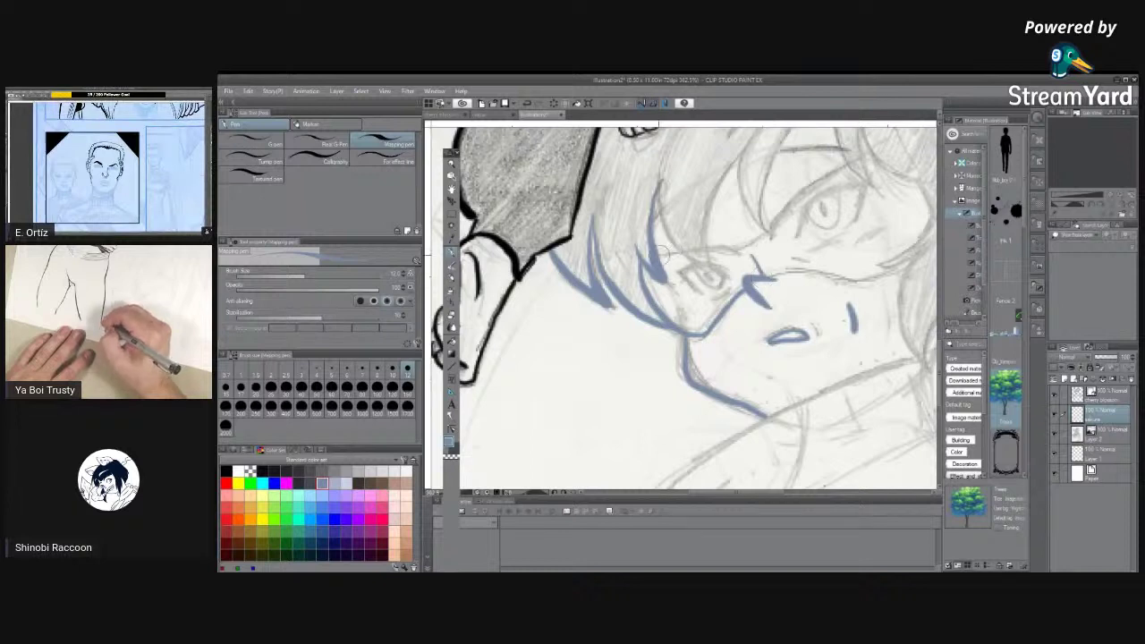
Ink the hair strands falling over the portrait's far eye, together with that eye's lid and iris and the mask edge above it.
mouse_move(665, 251)
mouse_down()
mouse_move(655, 260)
mouse_move(678, 254)
mouse_up()
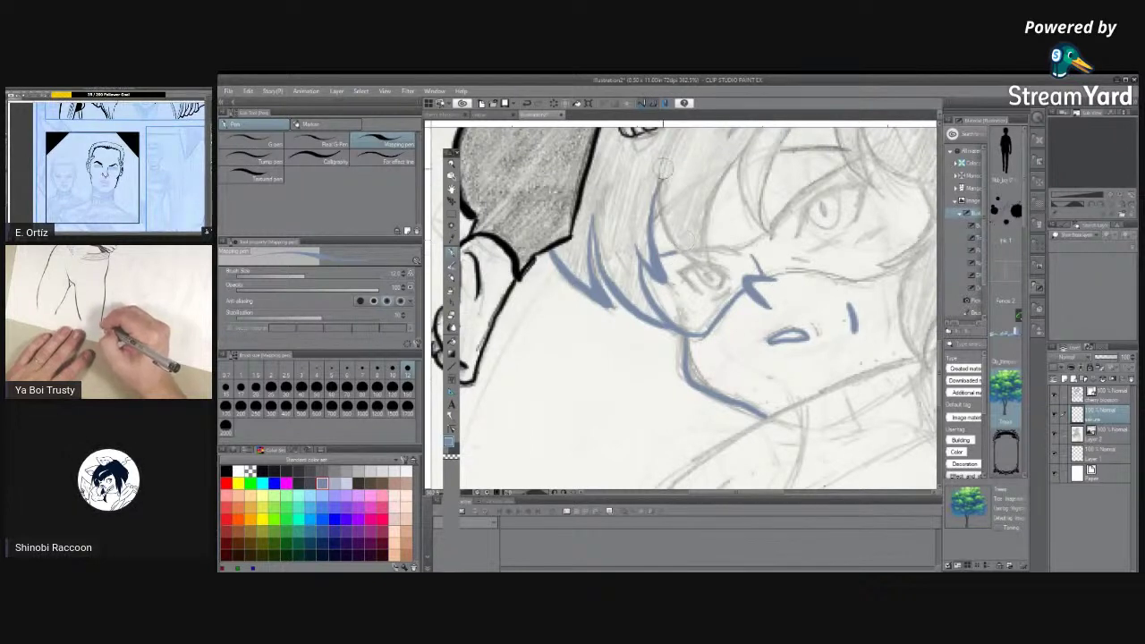
mouse_move(664, 172)
mouse_down()
mouse_move(654, 216)
mouse_move(672, 253)
mouse_up()
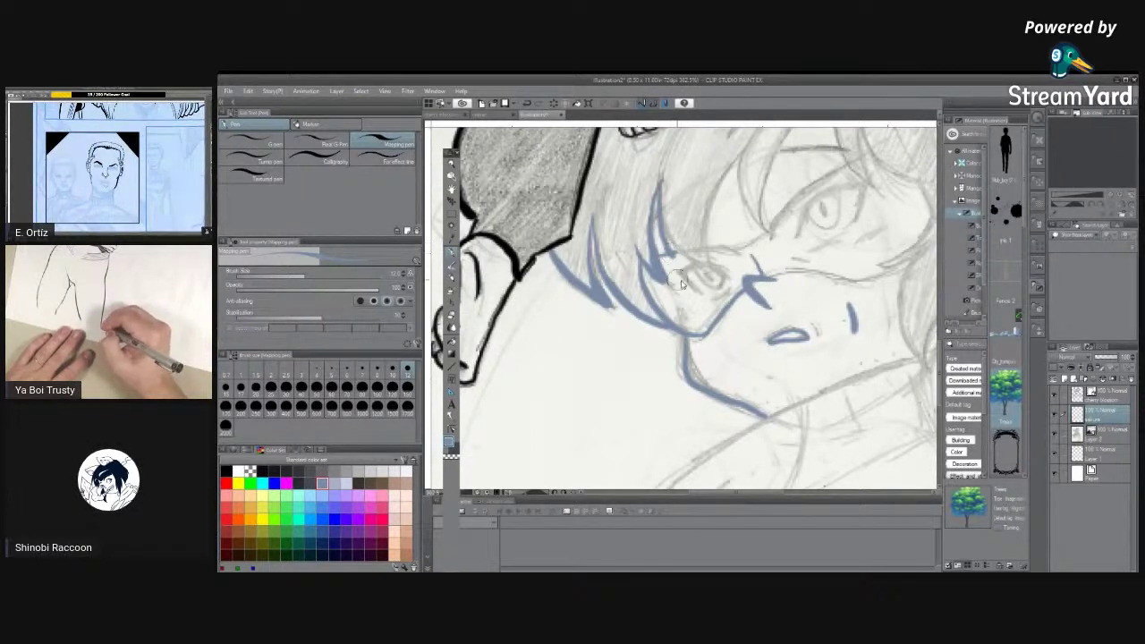
key(ctrl+z)
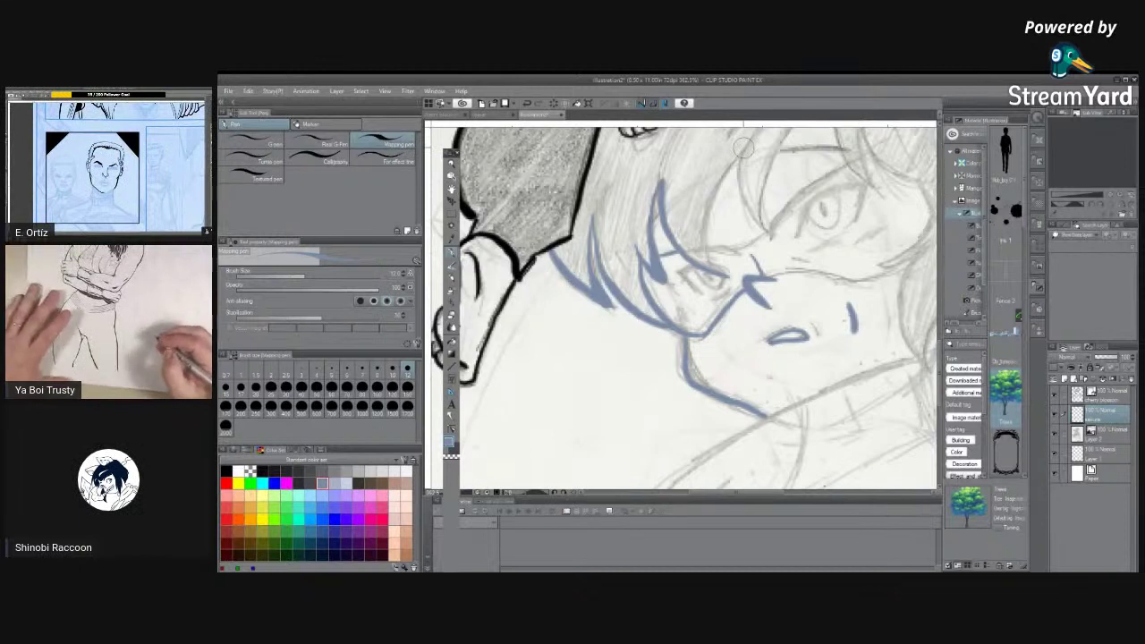
drag(742, 148, 716, 255)
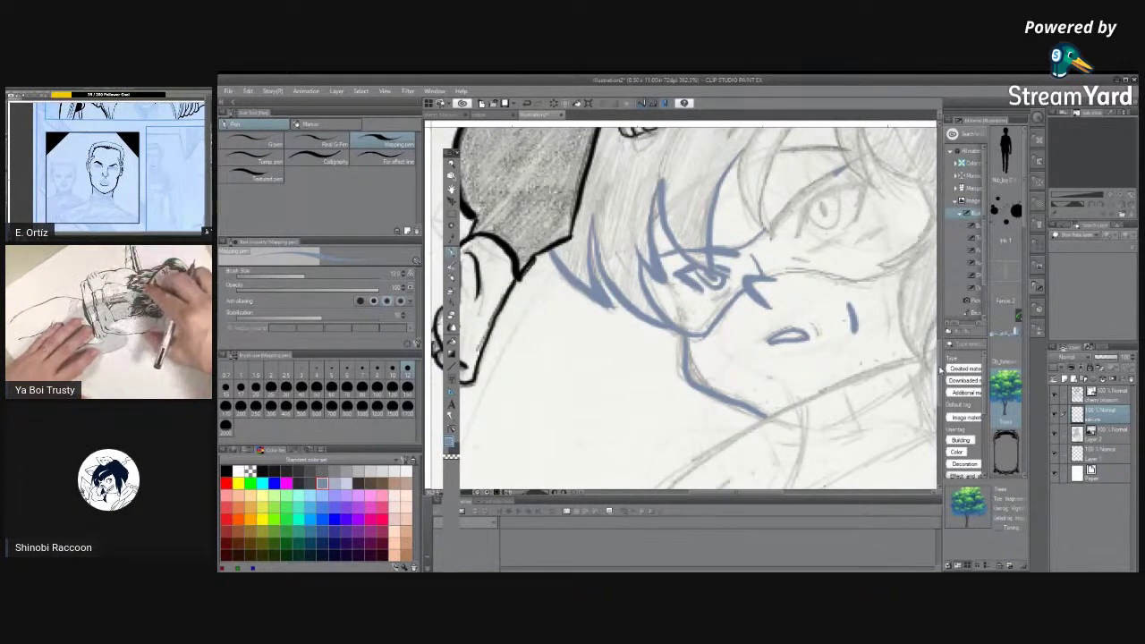
Ink the thick upper lash line and the outer corner of the portrait's larger, near eye.
scroll(939, 362, up, 3)
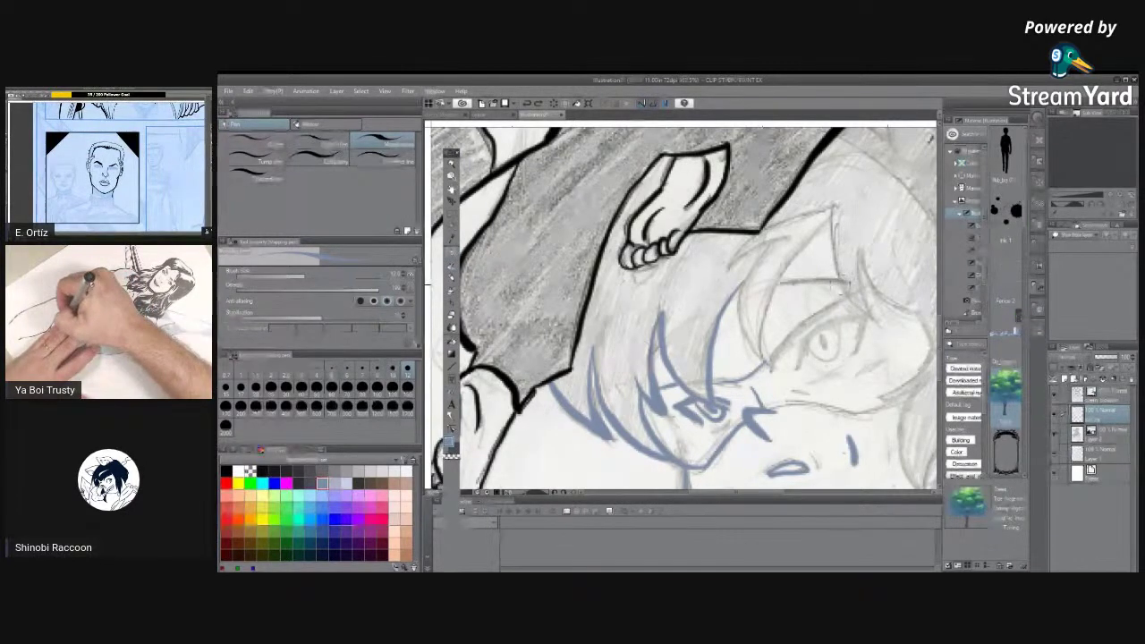
drag(807, 361, 793, 379)
mouse_move(812, 329)
mouse_down()
mouse_move(797, 361)
mouse_move(821, 329)
mouse_move(866, 314)
mouse_move(857, 351)
mouse_up()
mouse_move(866, 311)
mouse_down()
mouse_move(858, 351)
mouse_move(857, 338)
mouse_up()
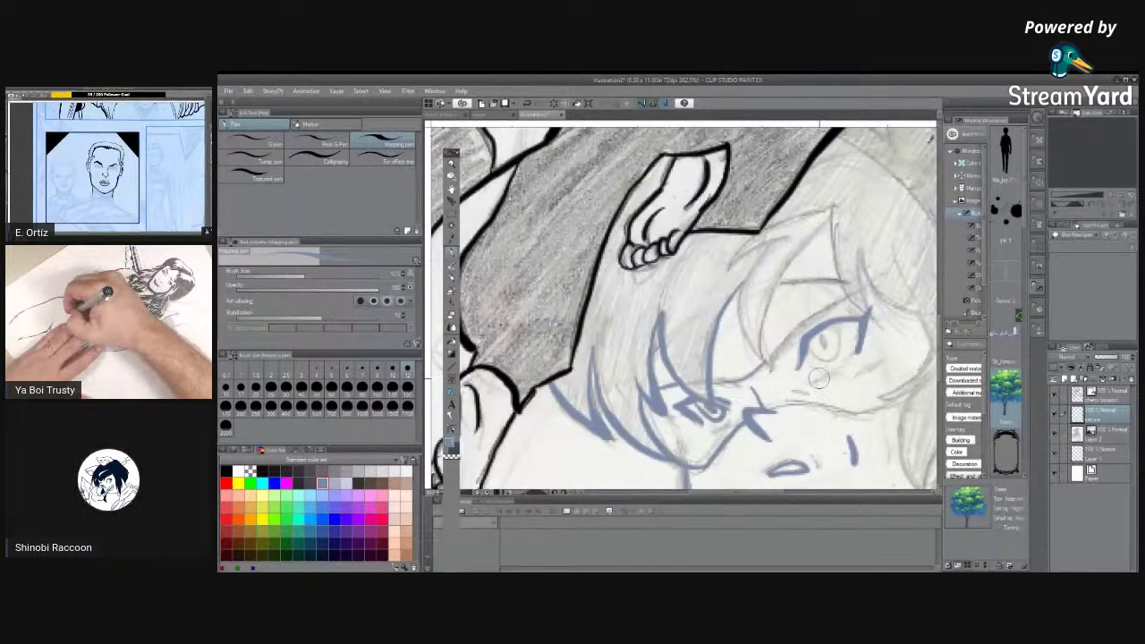
Ink the near eye's lower lid, iris and pupil, and the mask's upper edge from the nose bridge over that eye.
mouse_move(812, 377)
mouse_down()
mouse_move(839, 365)
mouse_move(844, 317)
mouse_up()
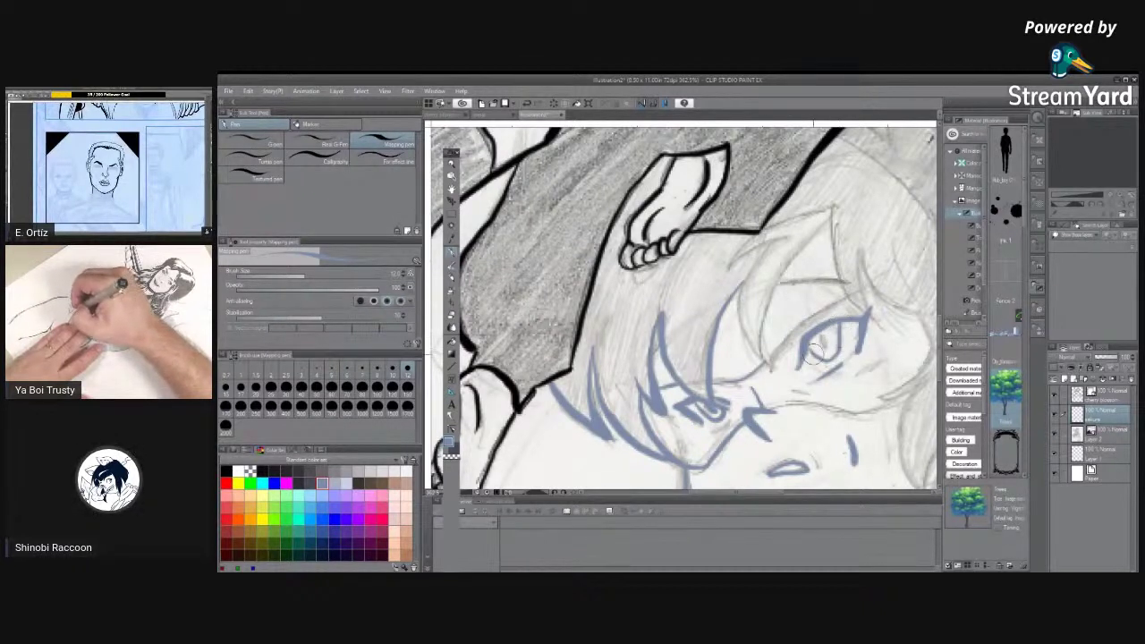
drag(812, 359, 821, 339)
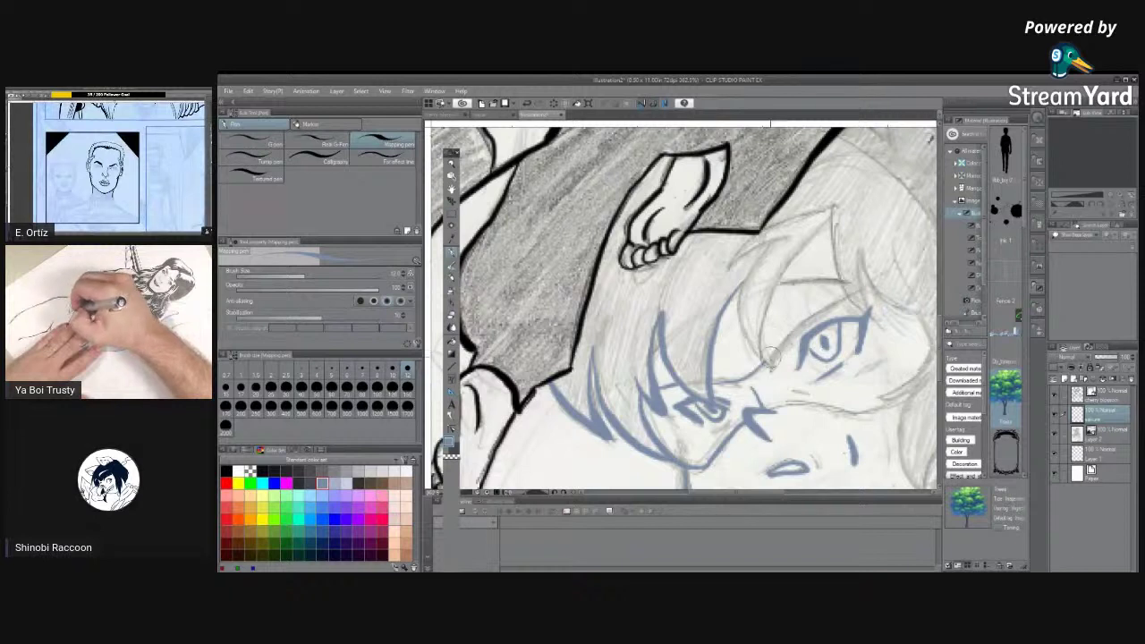
drag(758, 370, 820, 309)
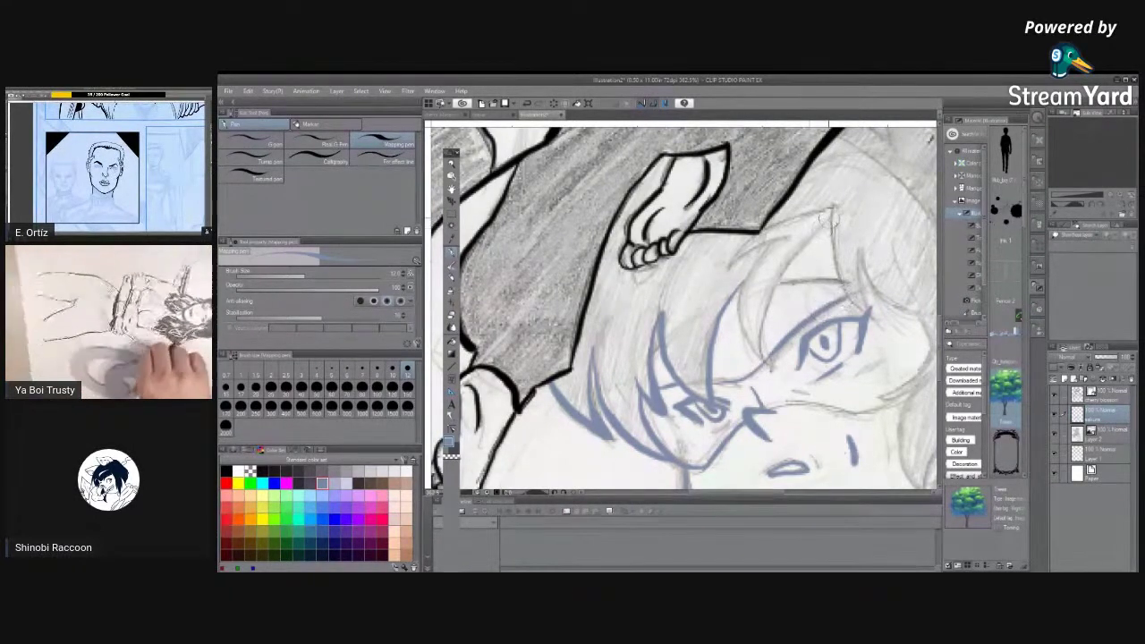
Ink the pointed fringe strands above the portrait's near eye and a short line under the far eye.
mouse_move(840, 211)
mouse_down()
mouse_move(772, 305)
mouse_move(763, 362)
mouse_move(740, 315)
mouse_move(757, 256)
mouse_move(788, 238)
mouse_move(728, 270)
mouse_move(771, 229)
mouse_move(833, 211)
mouse_move(840, 285)
mouse_move(872, 315)
mouse_up()
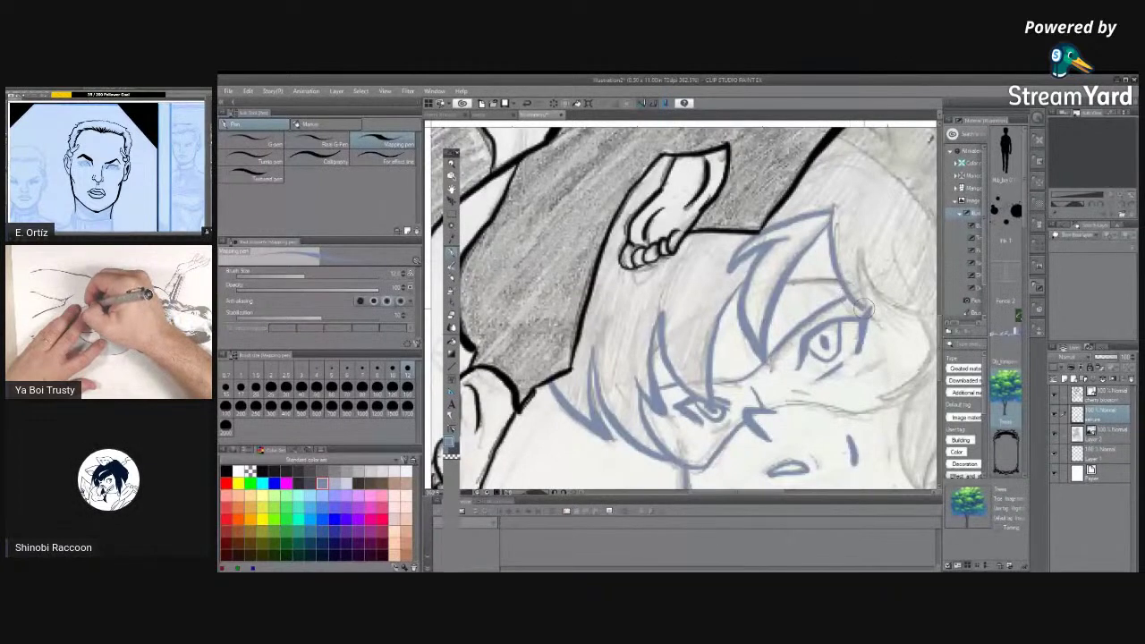
drag(857, 249, 869, 309)
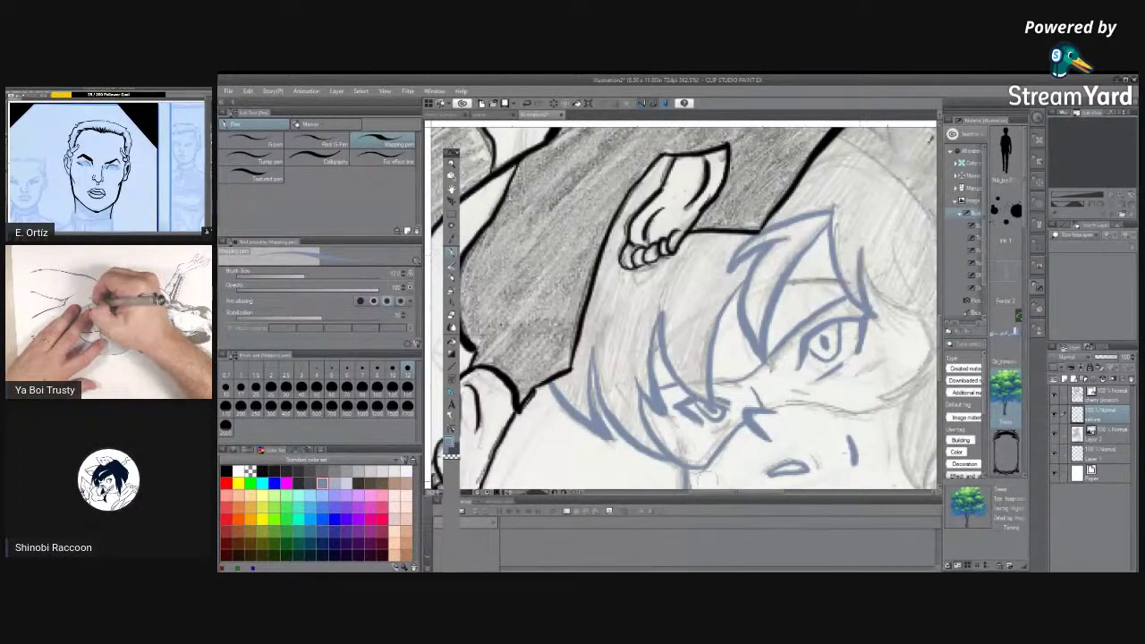
scroll(729, 492, right, 3)
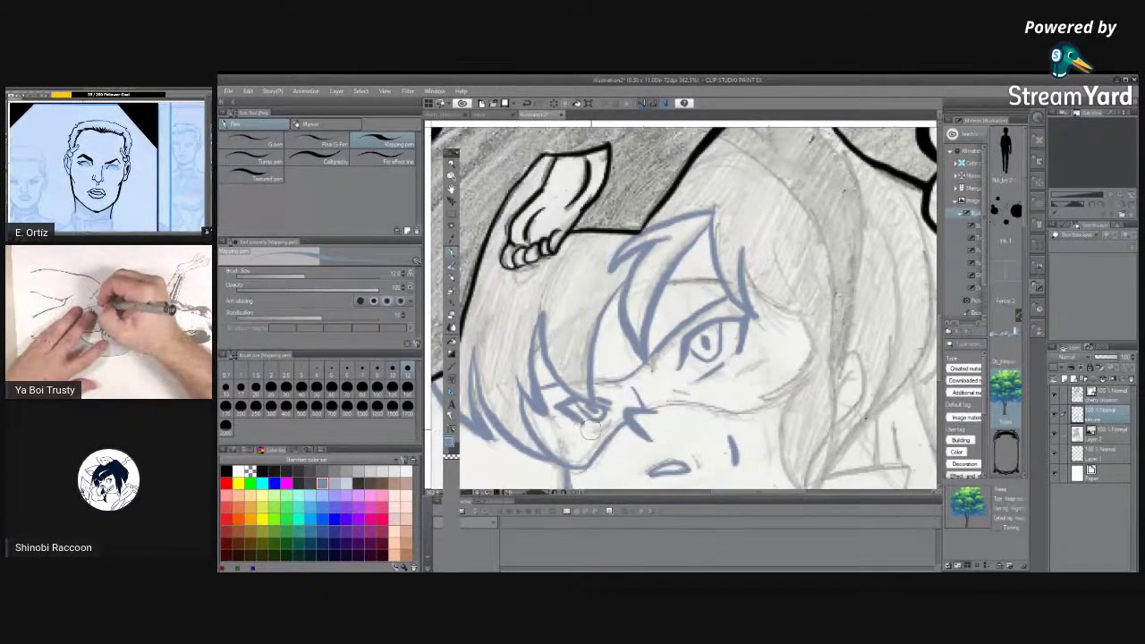
drag(589, 429, 603, 421)
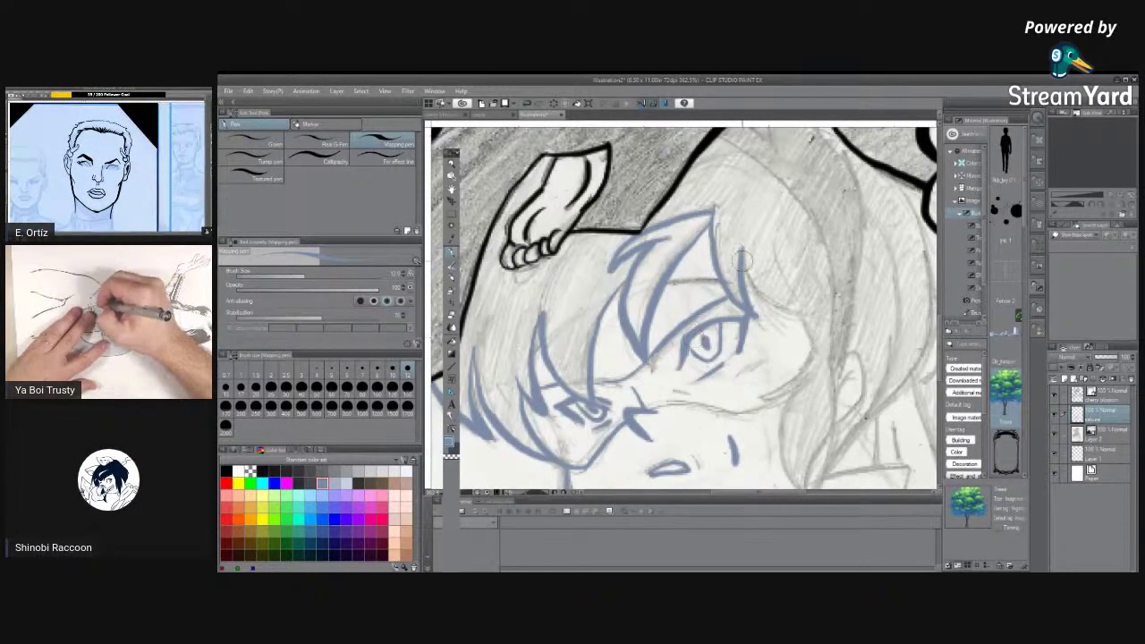
Ink the fringe strands at the near temple, the mask's outer and lower edges, and short hatching below the near eye.
mouse_move(737, 253)
mouse_down()
mouse_move(785, 315)
mouse_move(812, 314)
mouse_up()
mouse_move(776, 240)
mouse_down()
mouse_move(816, 352)
mouse_move(762, 401)
mouse_up()
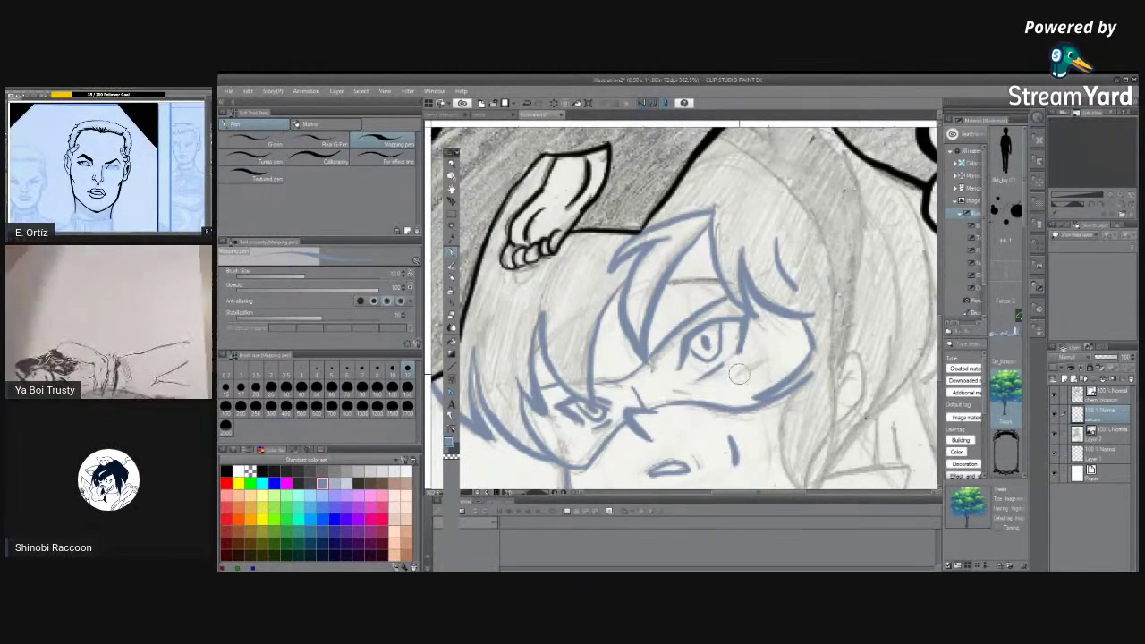
drag(759, 363, 741, 376)
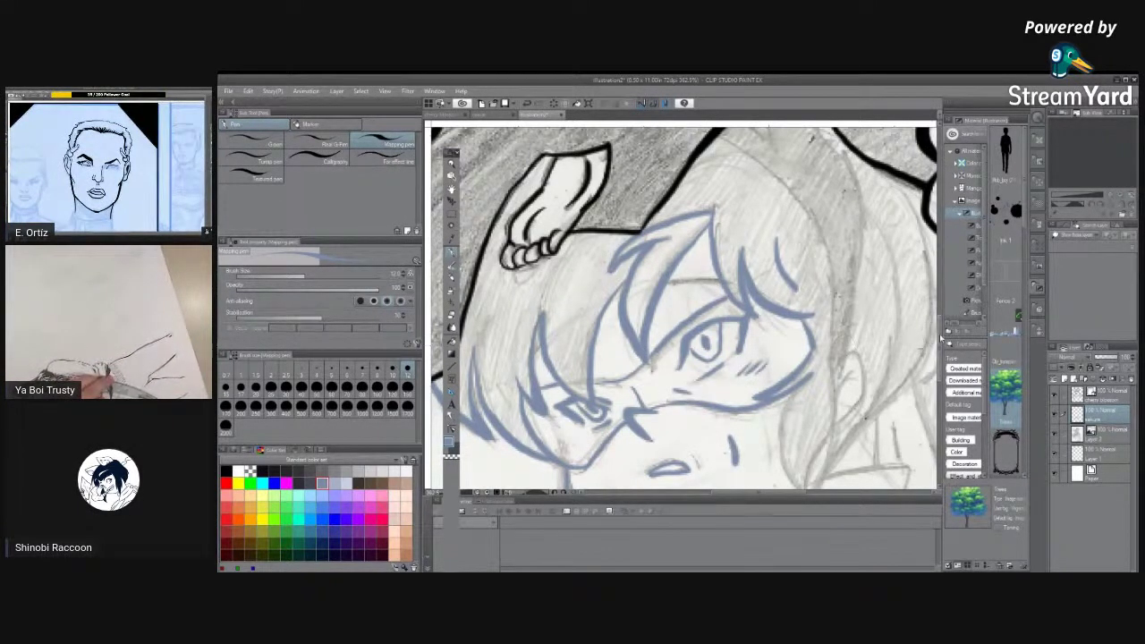
drag(942, 340, 930, 365)
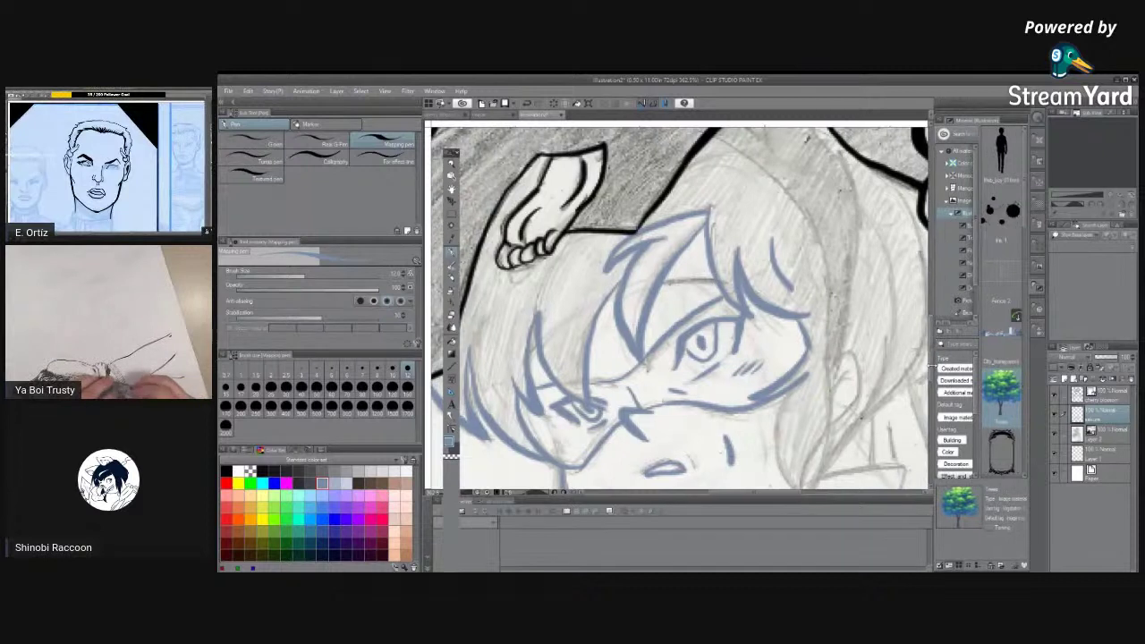
Ink the pointed sidelock in front of the portrait's ear and the ear's outer and inner contours.
scroll(921, 362, down, 3)
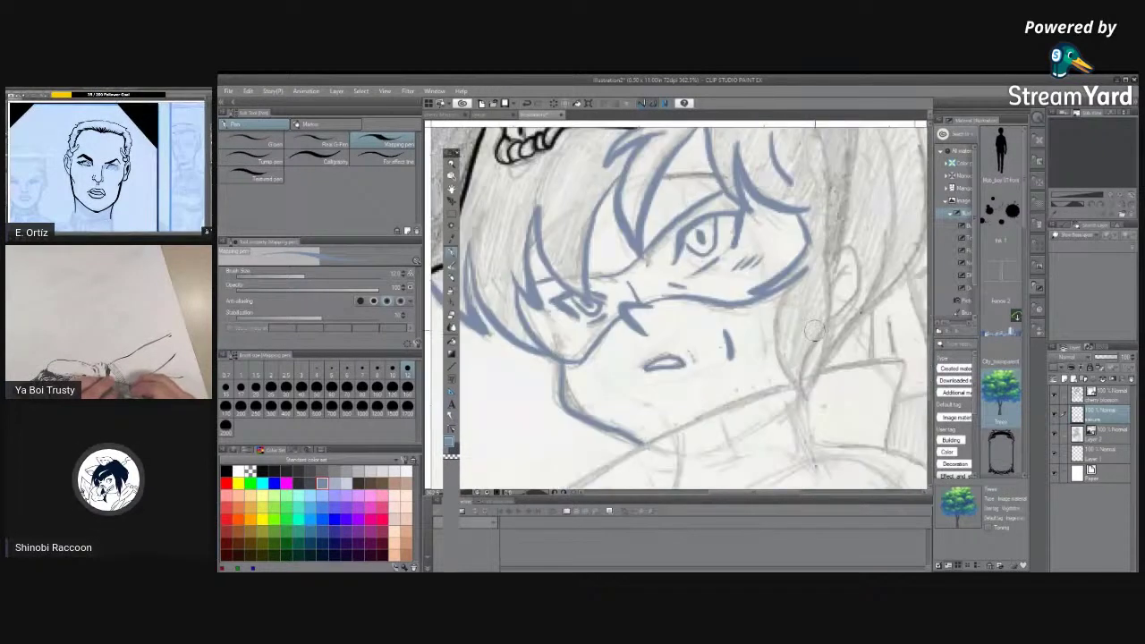
mouse_move(823, 257)
mouse_down()
mouse_move(823, 315)
mouse_move(800, 374)
mouse_up()
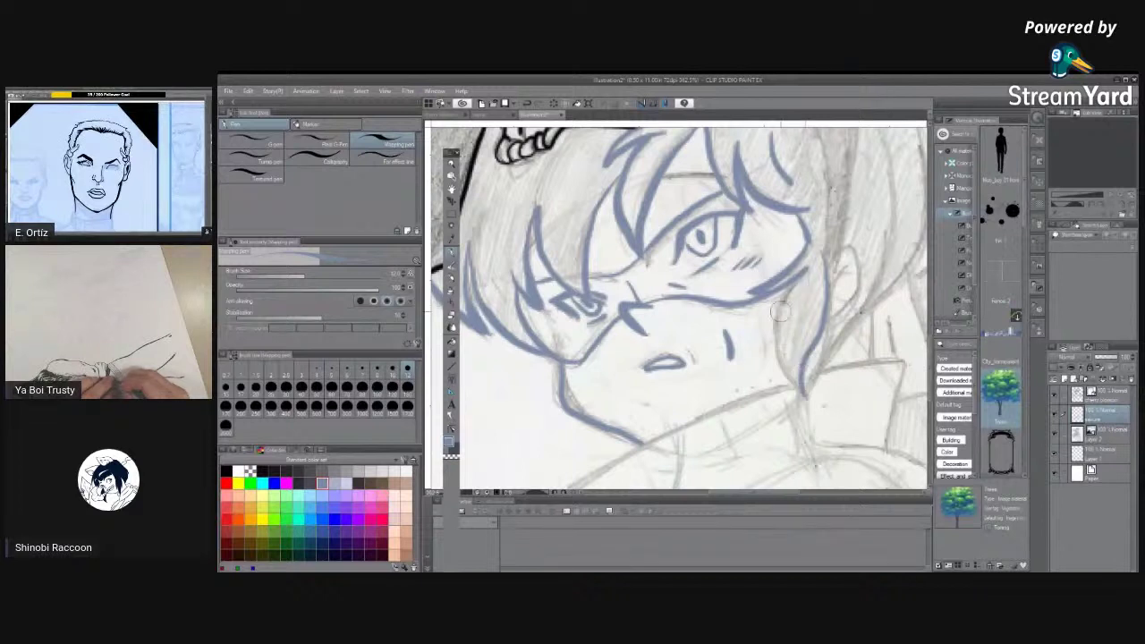
drag(775, 302, 803, 391)
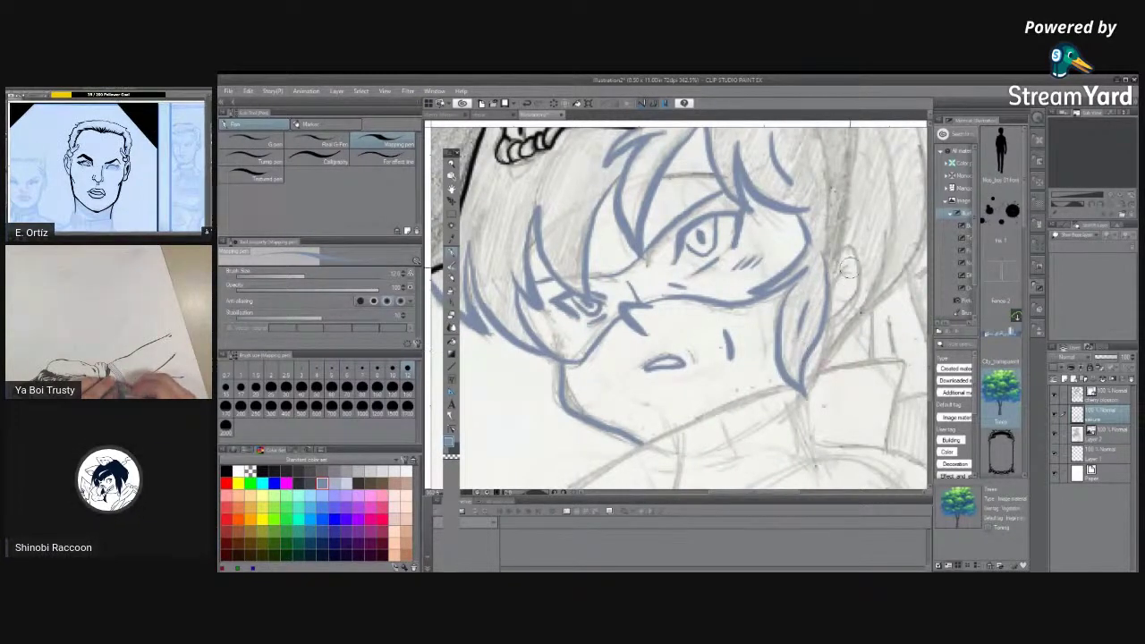
drag(848, 267, 834, 305)
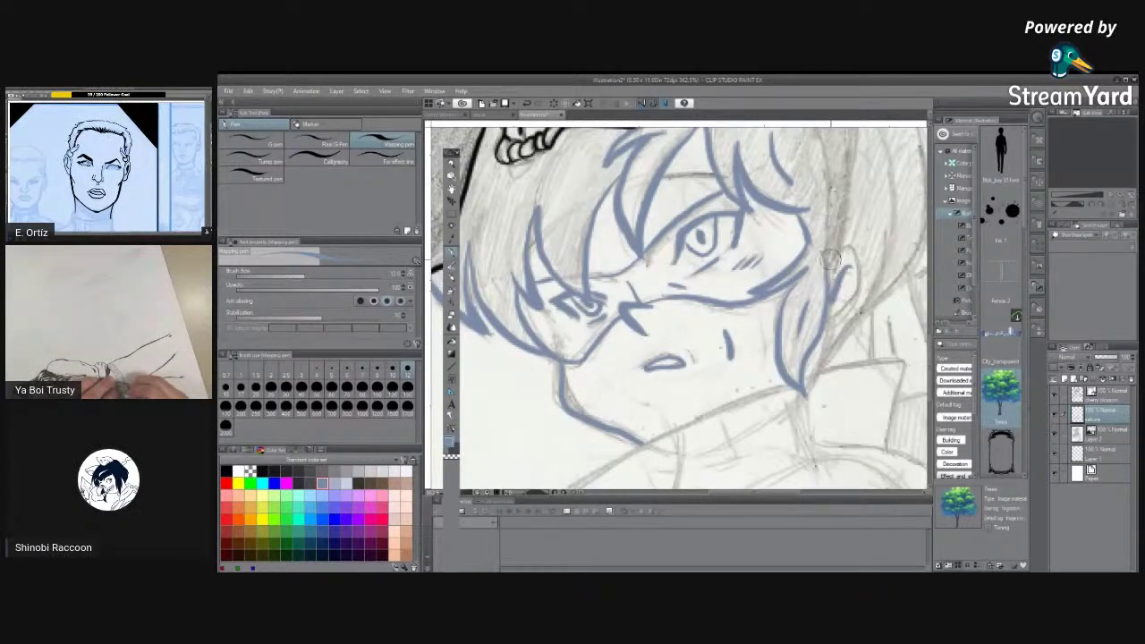
drag(854, 258, 831, 322)
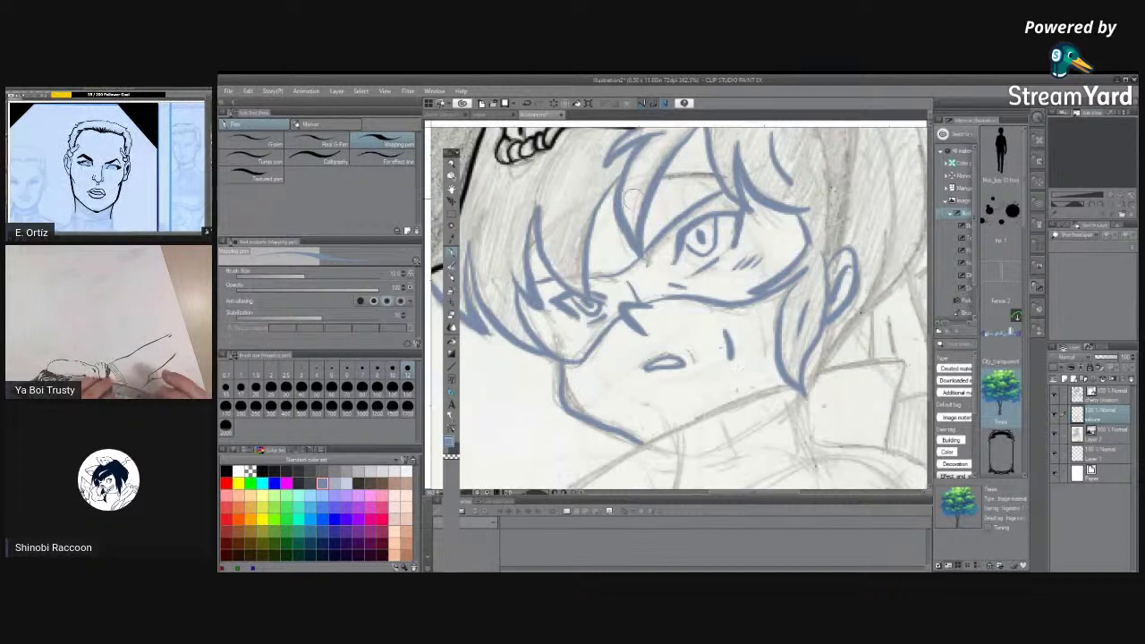
Ink the curved band lines over the portrait's head, the peak under the leaping figure, and the back-of-head hair contour.
click(384, 90)
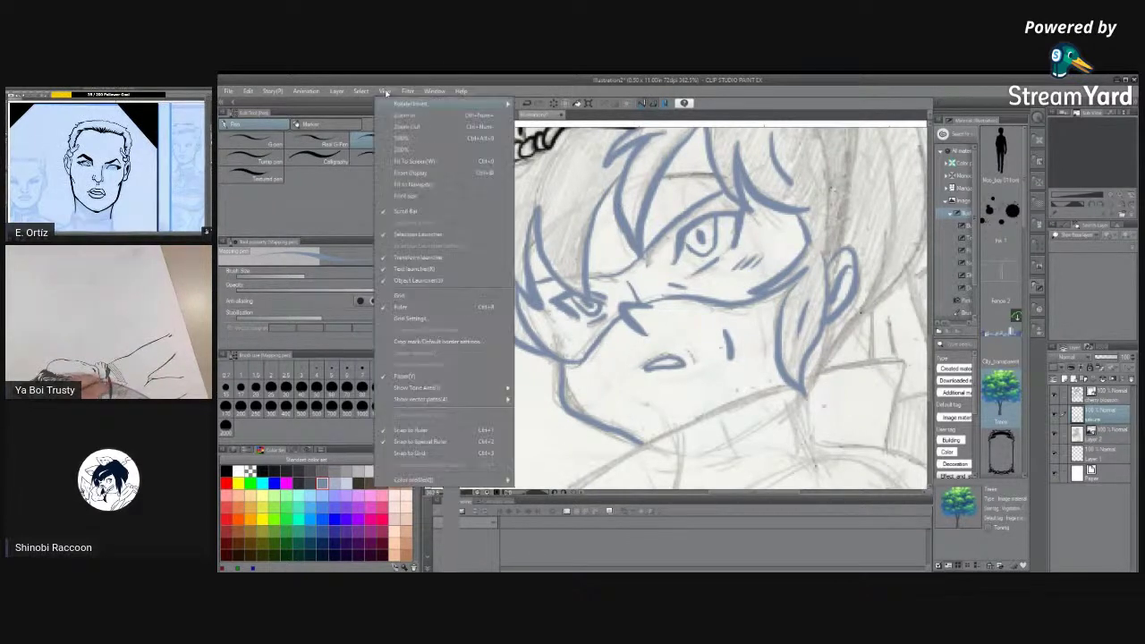
click(413, 161)
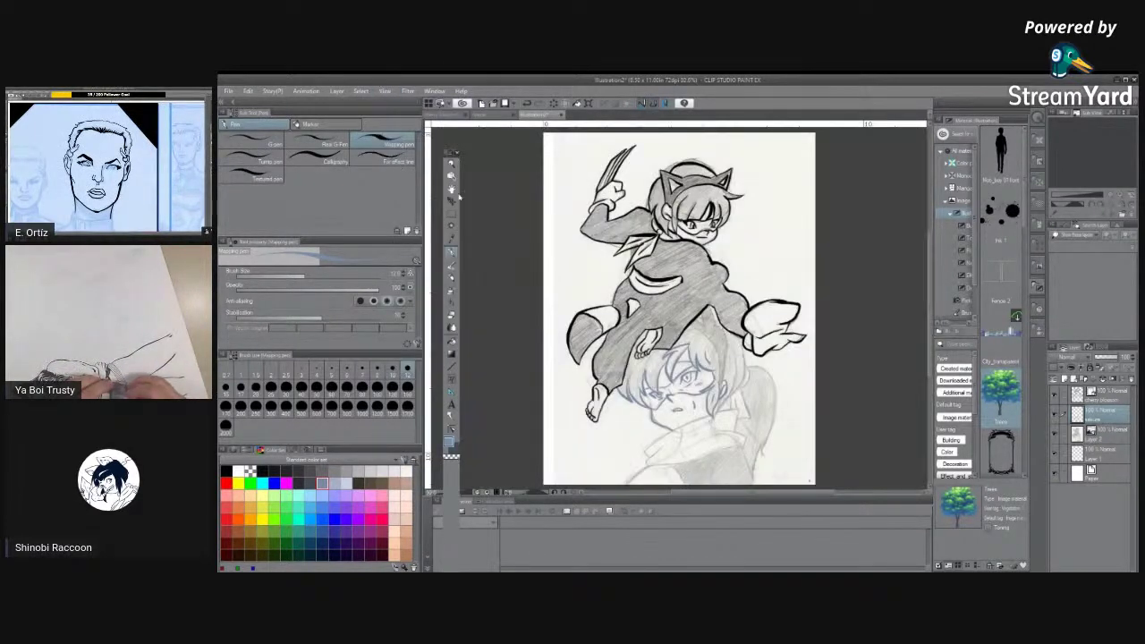
key(ctrl+space)
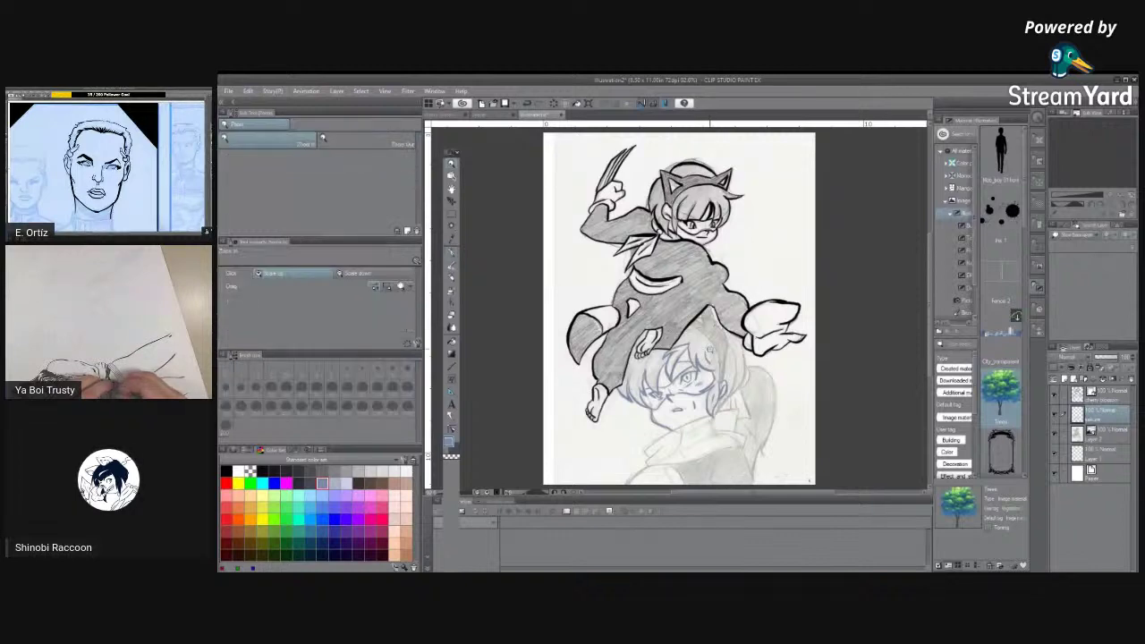
click(698, 358)
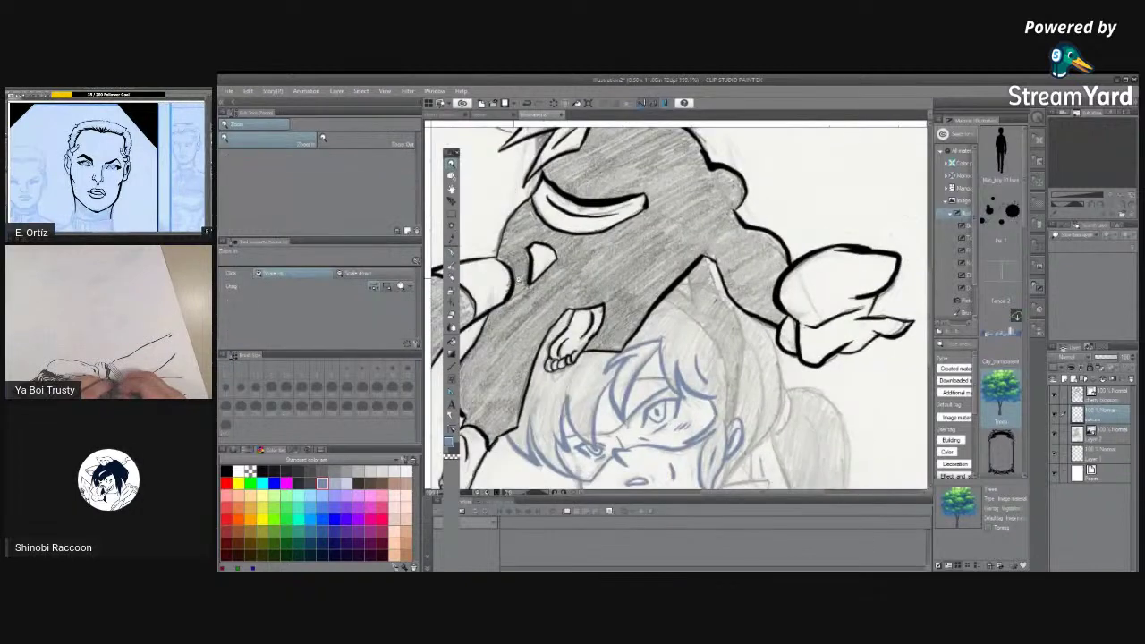
click(450, 253)
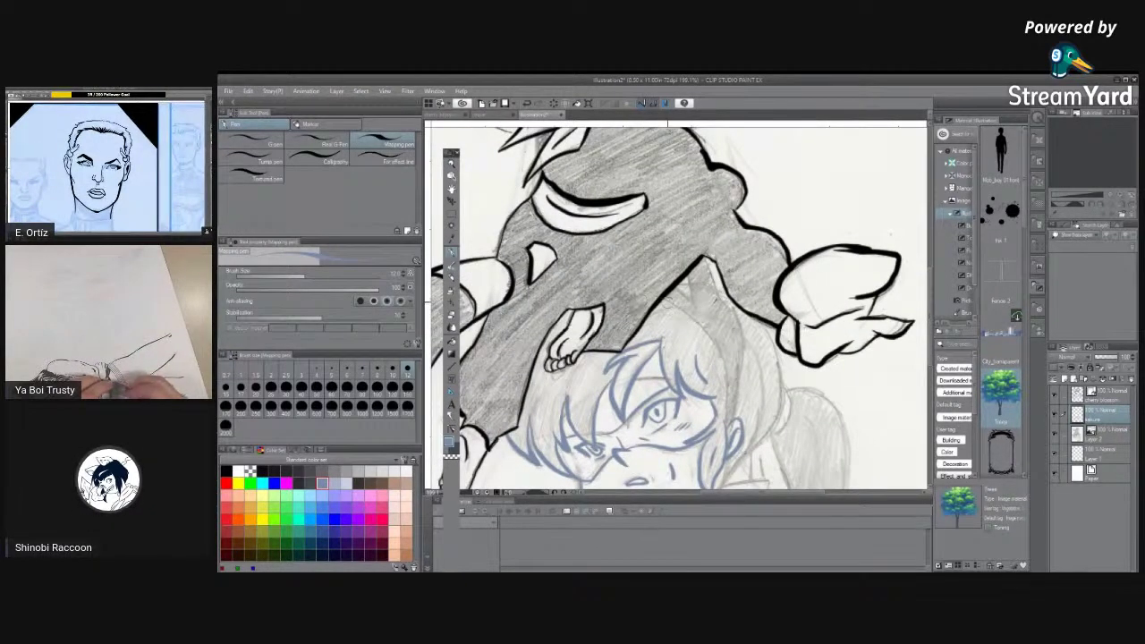
mouse_move(680, 308)
mouse_down()
mouse_move(708, 332)
mouse_move(726, 416)
mouse_up()
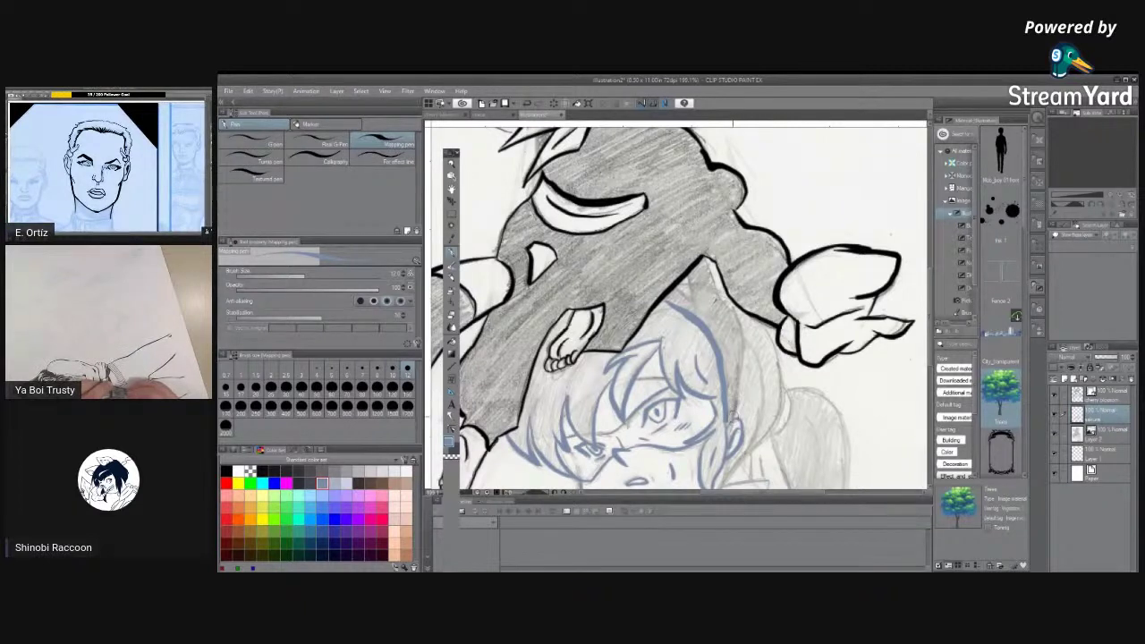
mouse_move(738, 362)
mouse_down()
mouse_move(744, 336)
mouse_move(724, 302)
mouse_up()
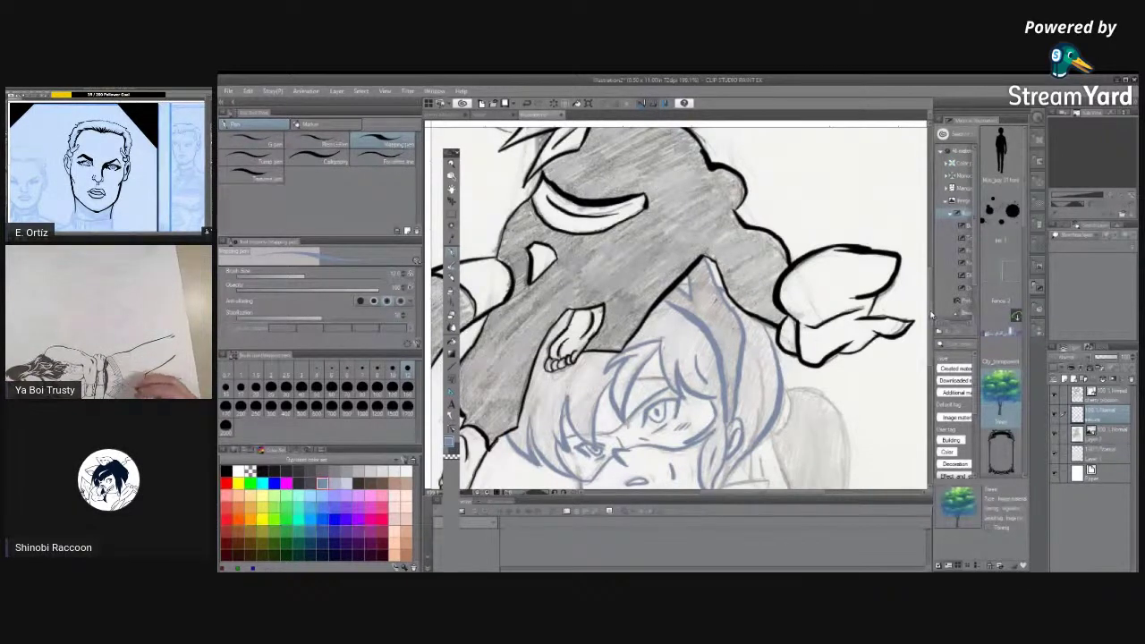
Ink the lines behind the portrait's neck and the collar's upper edge, including its raised back corner and front end.
scroll(858, 337, down, 4)
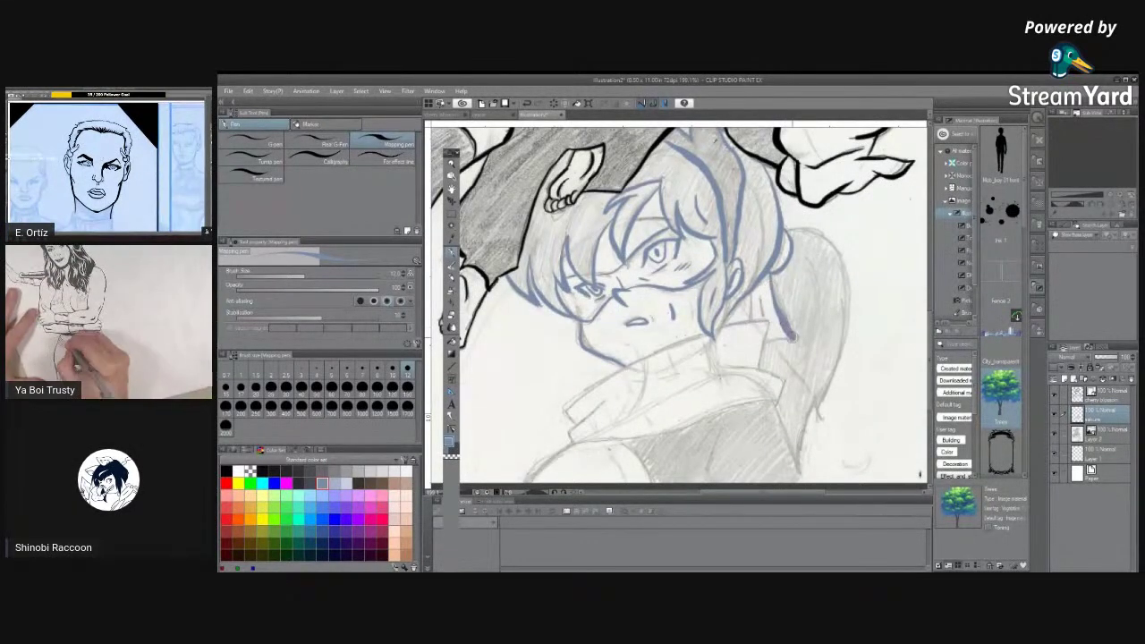
mouse_move(793, 336)
mouse_down()
mouse_move(766, 340)
mouse_move(754, 290)
mouse_move(753, 319)
mouse_up()
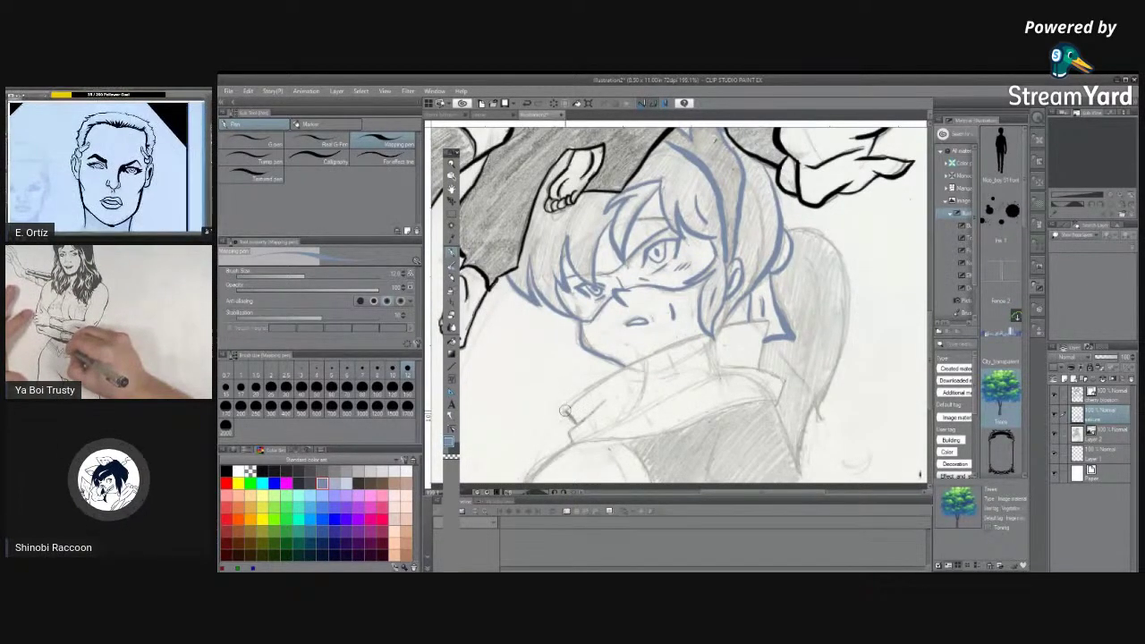
mouse_move(565, 412)
mouse_down()
mouse_move(613, 370)
mouse_move(719, 324)
mouse_move(770, 320)
mouse_move(768, 337)
mouse_up()
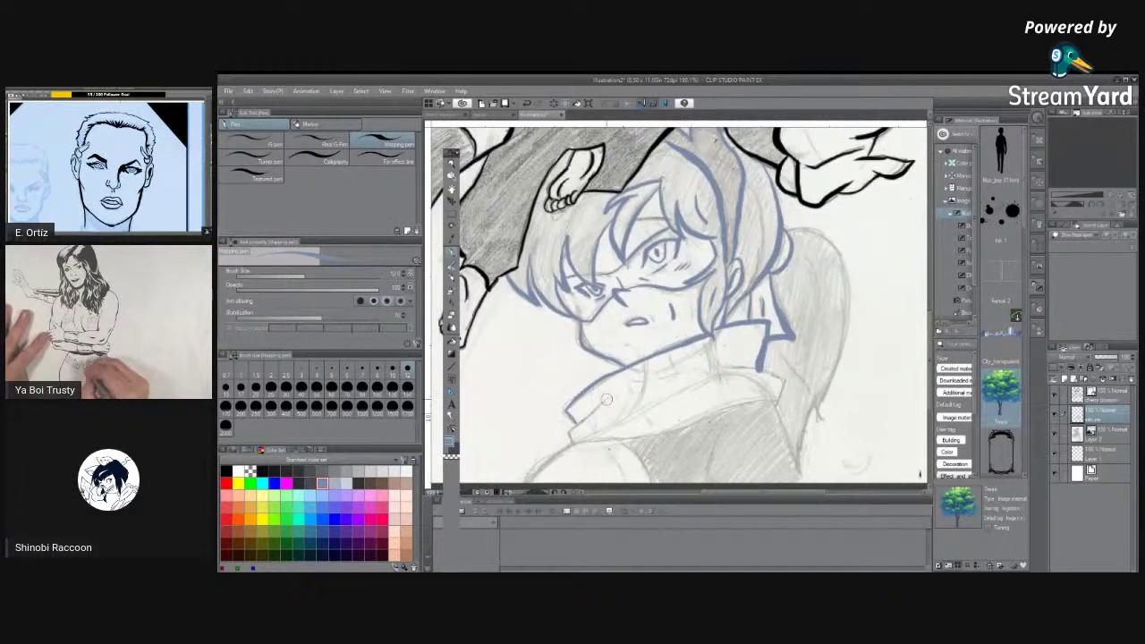
drag(580, 418, 565, 446)
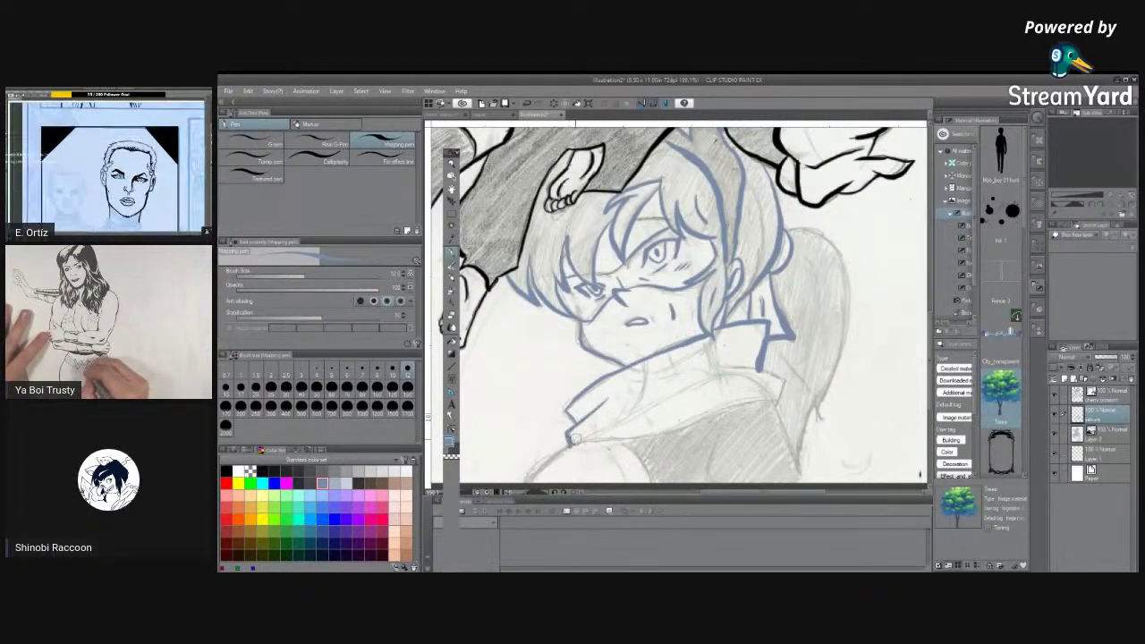
Ink the collar's lower edge, the shoulder and sleeve lines down to the page edge, and the collar's rear fold, redoing the back line.
scroll(561, 363, down, 3)
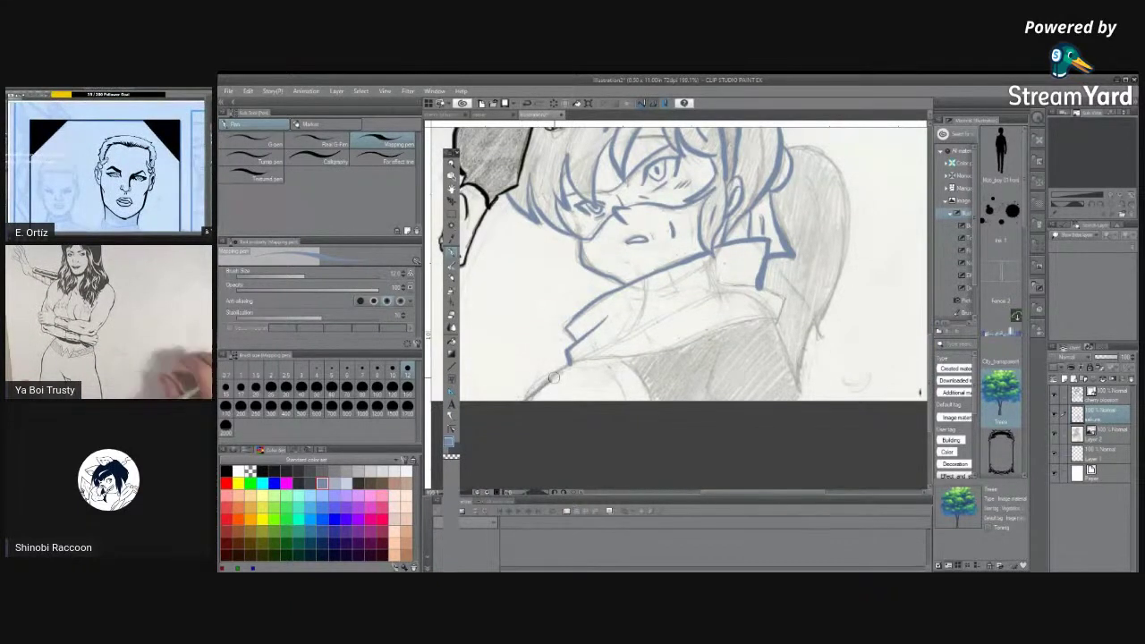
mouse_move(563, 366)
mouse_down()
mouse_move(774, 321)
mouse_move(801, 408)
mouse_up()
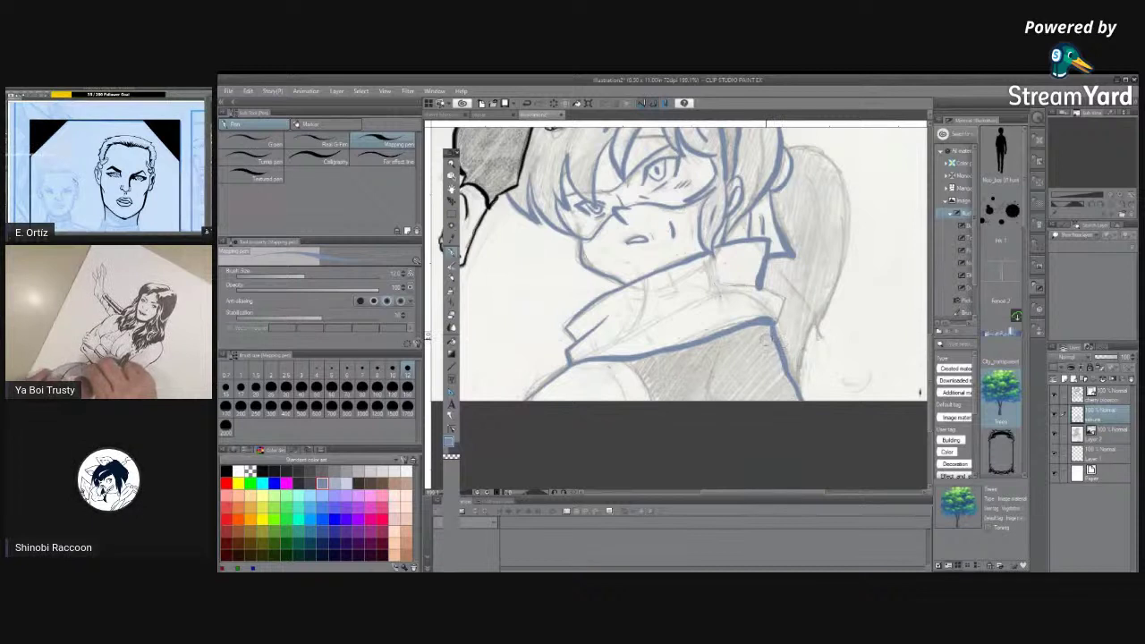
key(ctrl+z)
drag(769, 320, 801, 399)
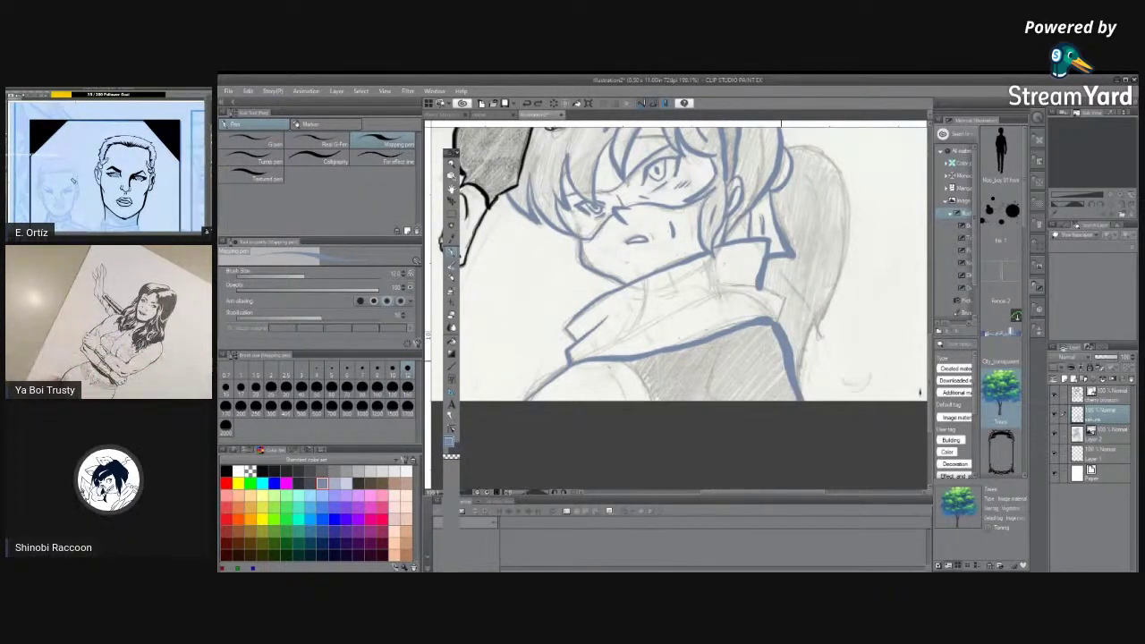
key(ctrl+z)
drag(769, 320, 802, 400)
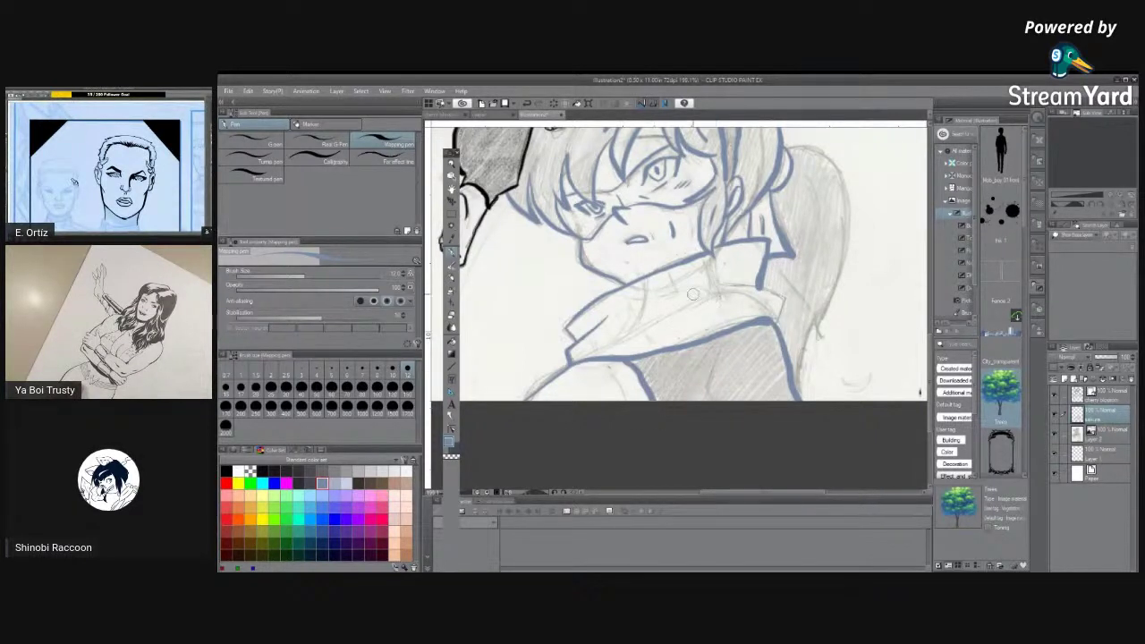
mouse_move(747, 289)
mouse_down()
mouse_move(781, 293)
mouse_move(775, 321)
mouse_up()
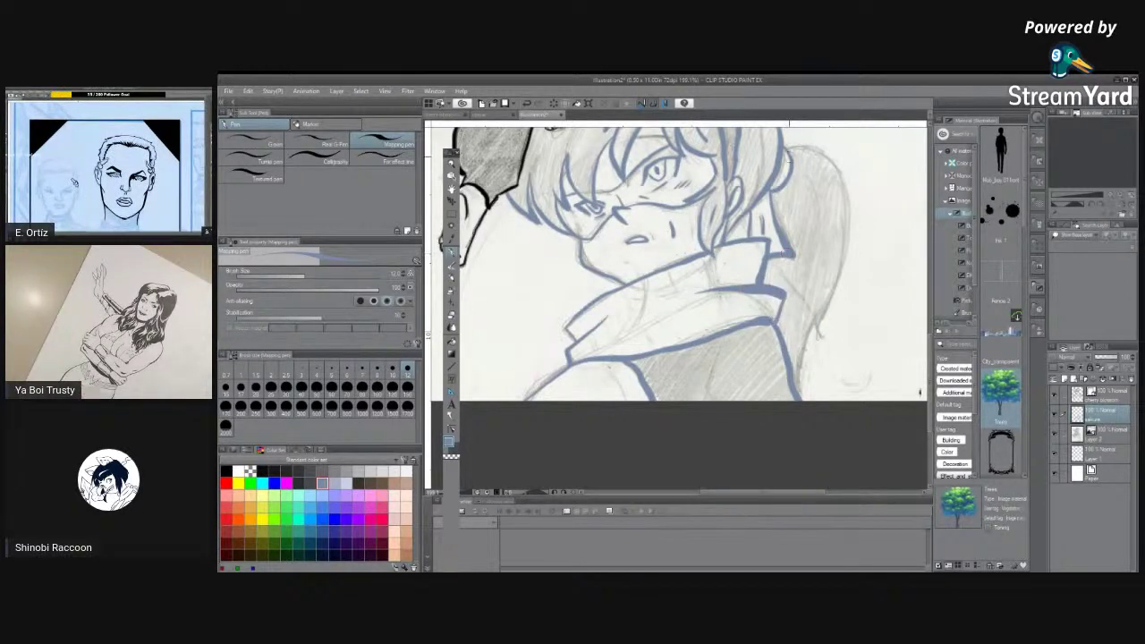
Ink the ponytail behind the portrait's head, from the hair tie around the outer curve to its pointed tips.
mouse_move(785, 145)
mouse_down()
mouse_move(845, 185)
mouse_move(846, 226)
mouse_move(815, 329)
mouse_up()
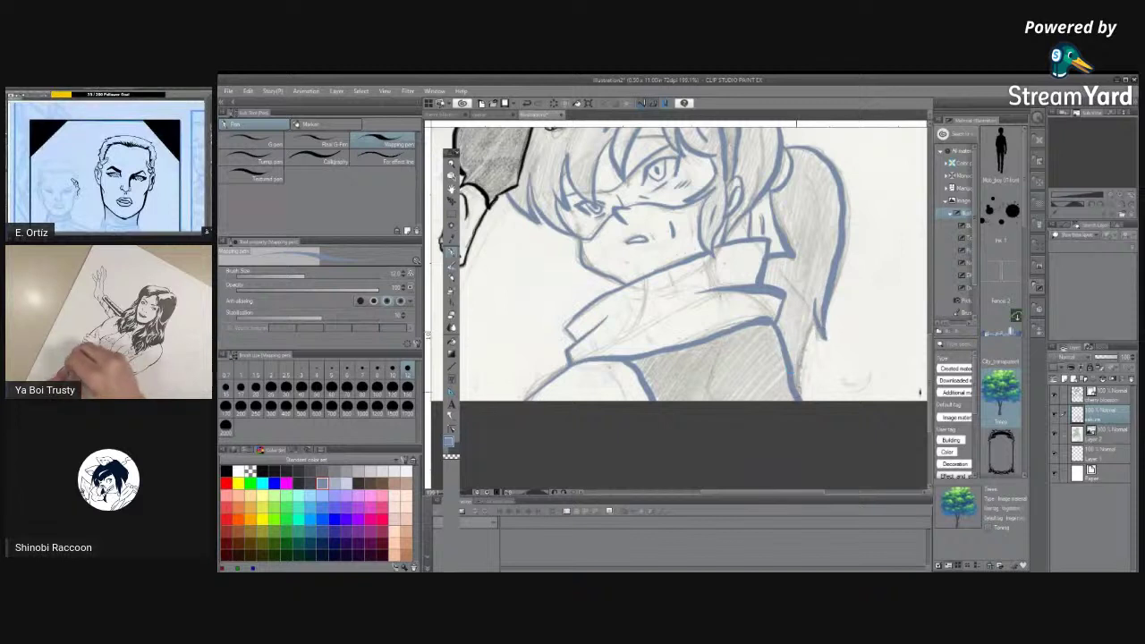
drag(798, 397, 814, 314)
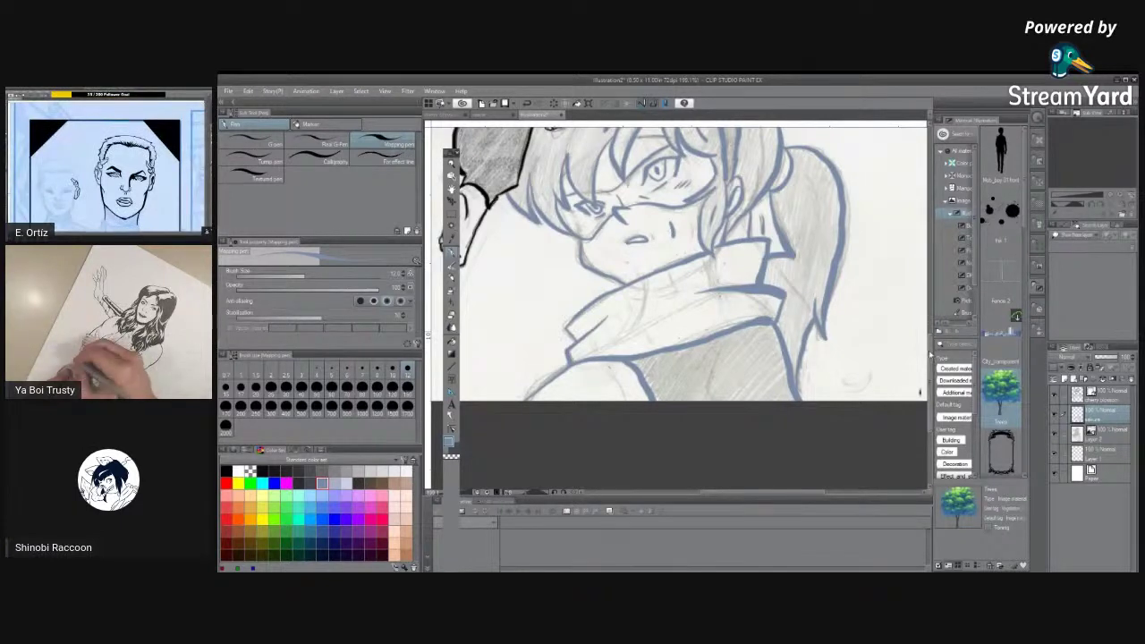
scroll(930, 356, up, 3)
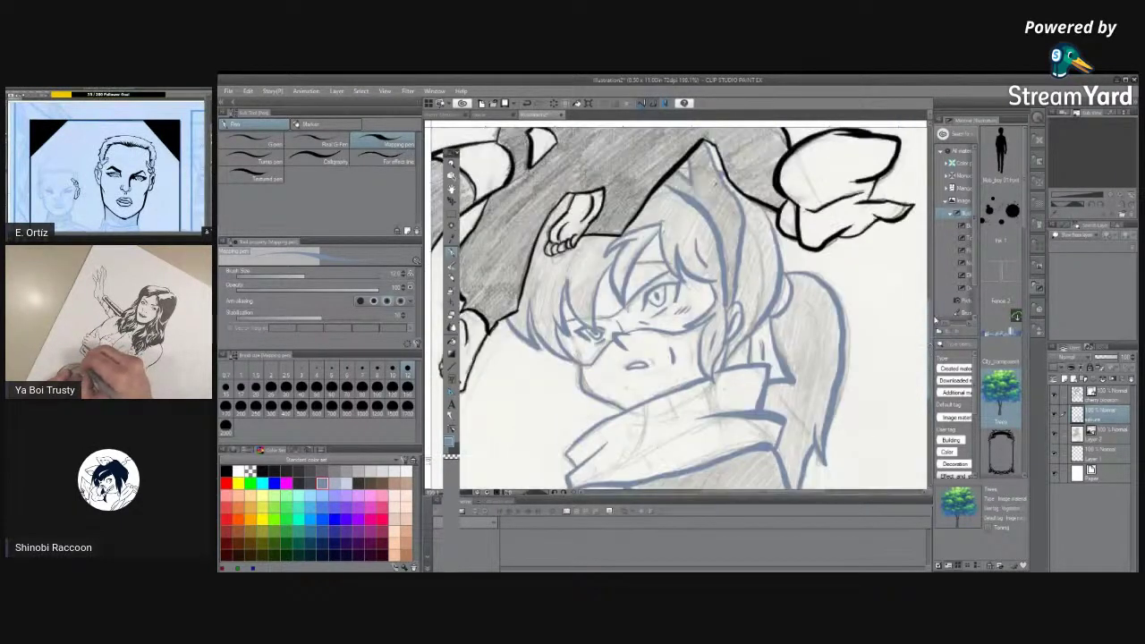
scroll(935, 320, up, 2)
scroll(942, 297, down, 1)
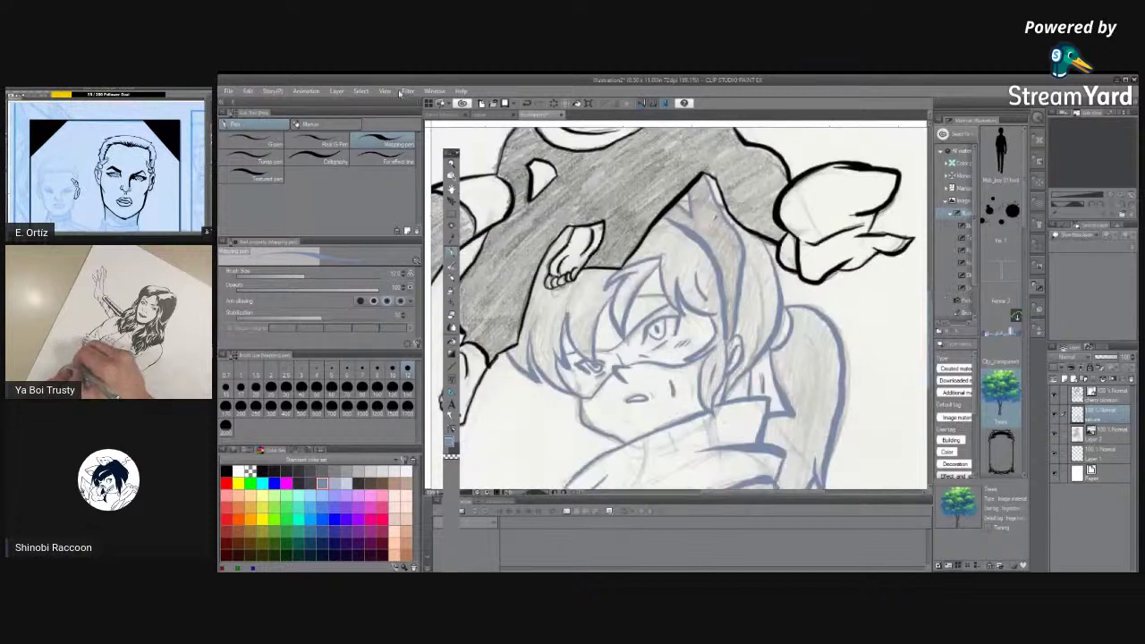
Fit the whole page in view and hide the pencil sketch layer, comparing the inks with and without it.
click(385, 90)
click(411, 161)
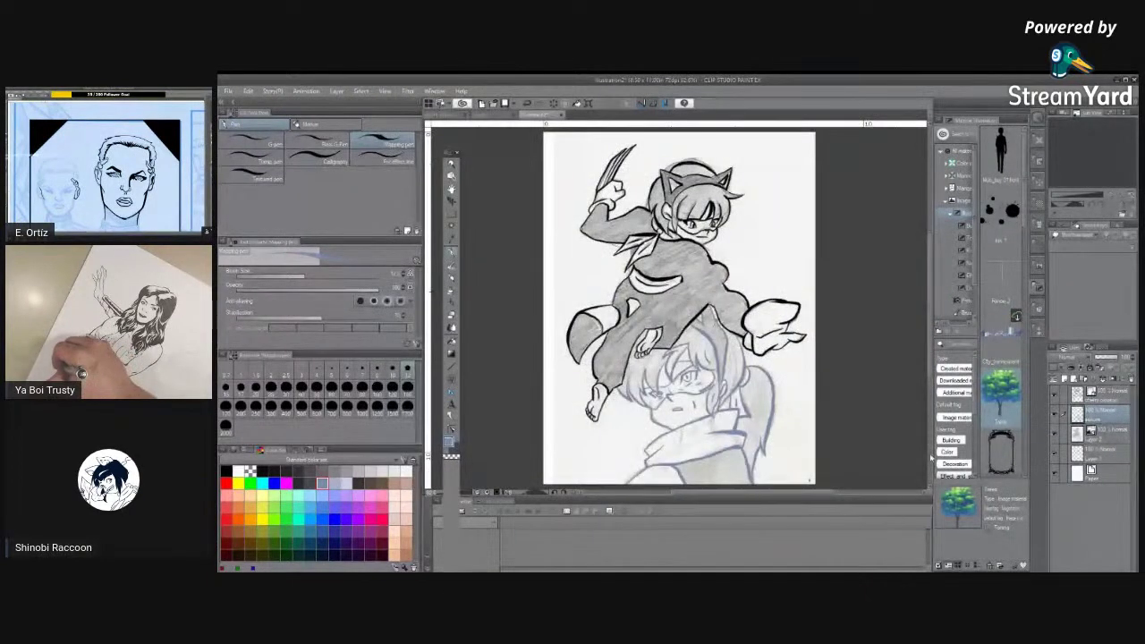
click(1053, 432)
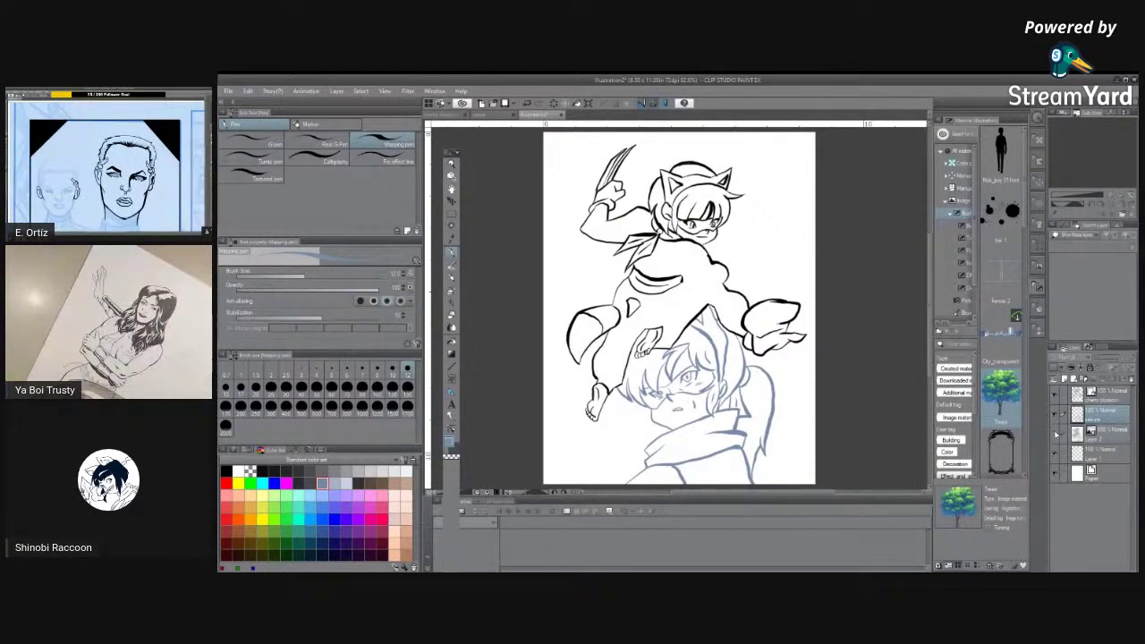
click(1054, 433)
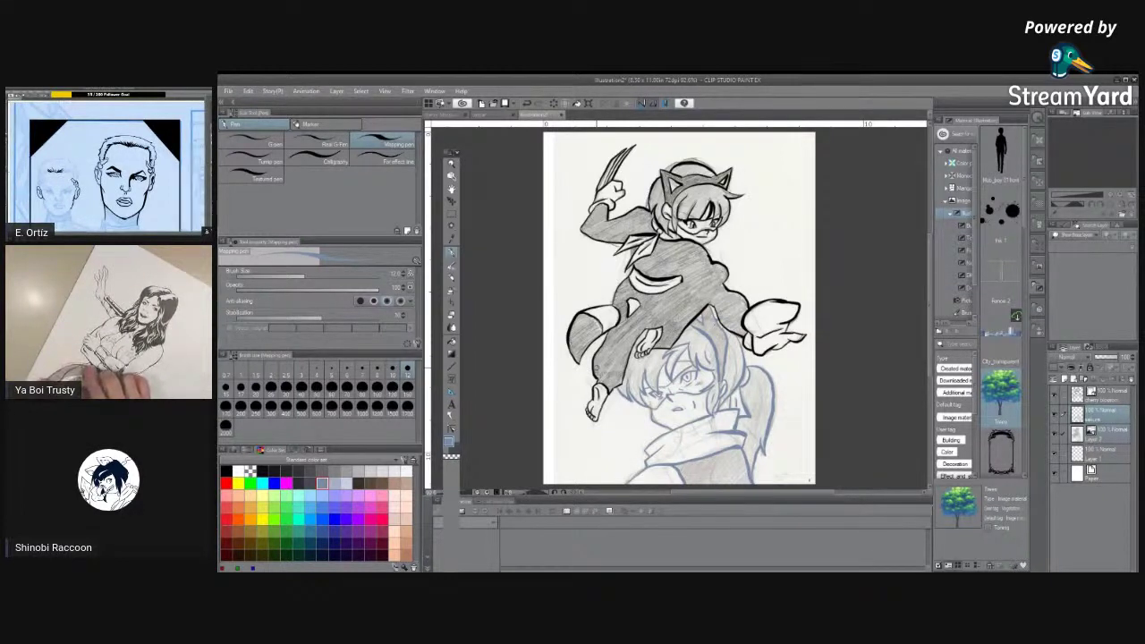
click(1053, 433)
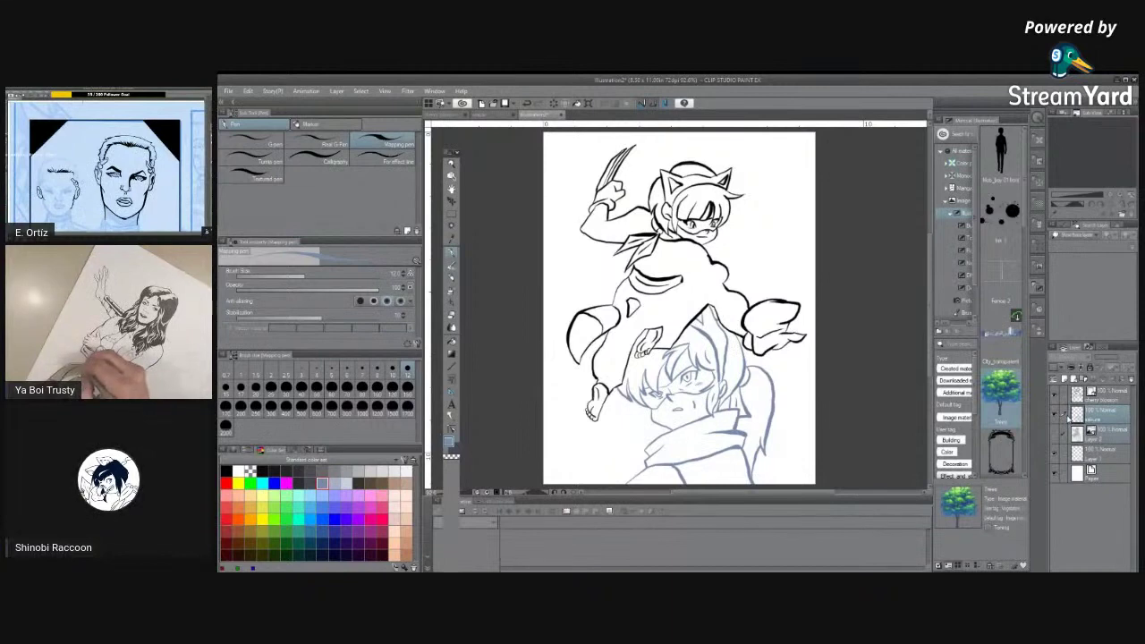
Add a new layer directly above the pencil sketch layer and rename it "ghosts".
click(1110, 438)
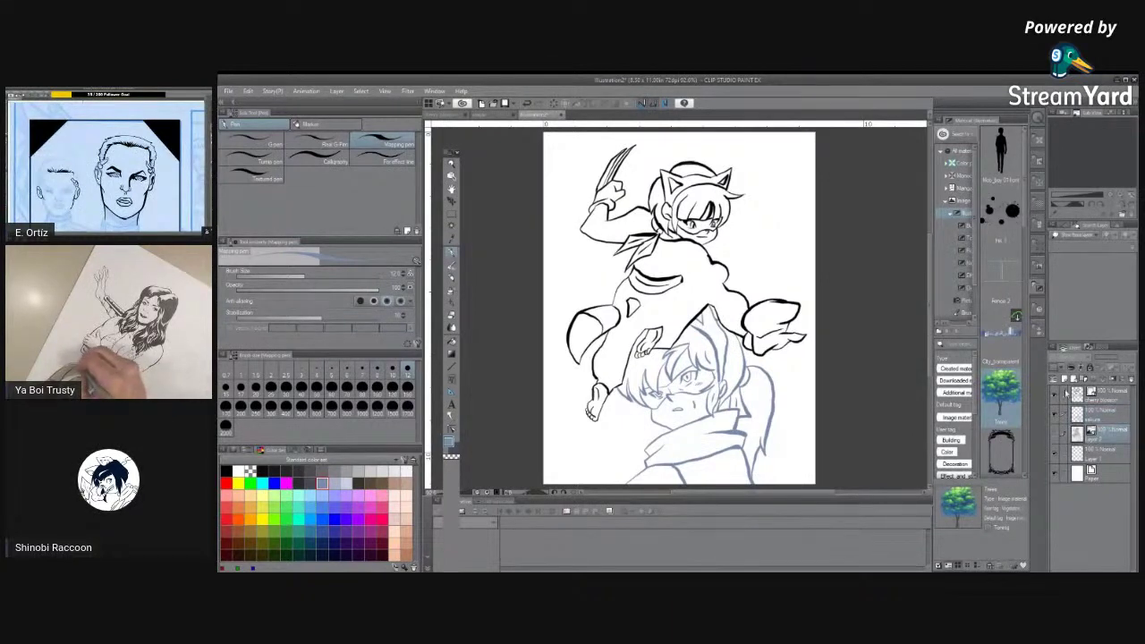
click(1067, 381)
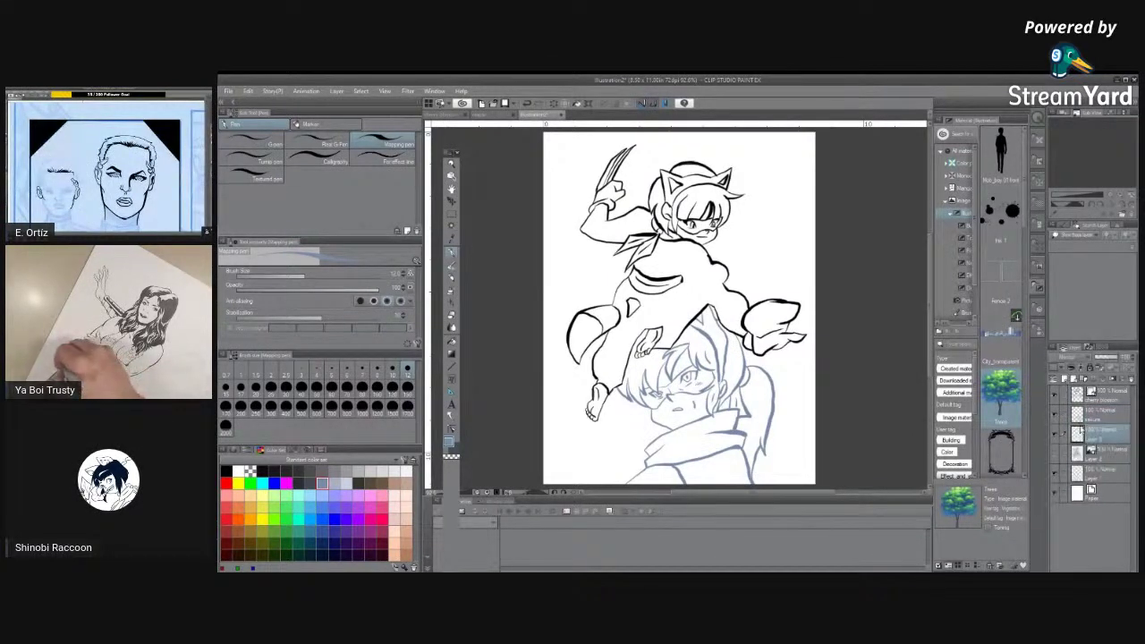
double_click(1093, 436)
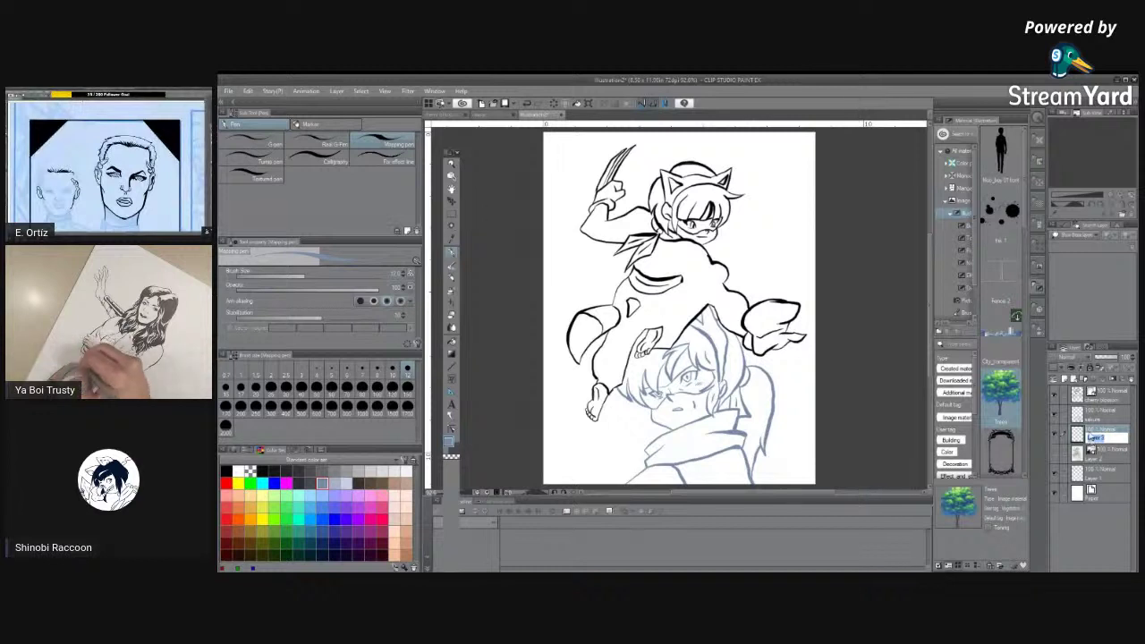
key(Return)
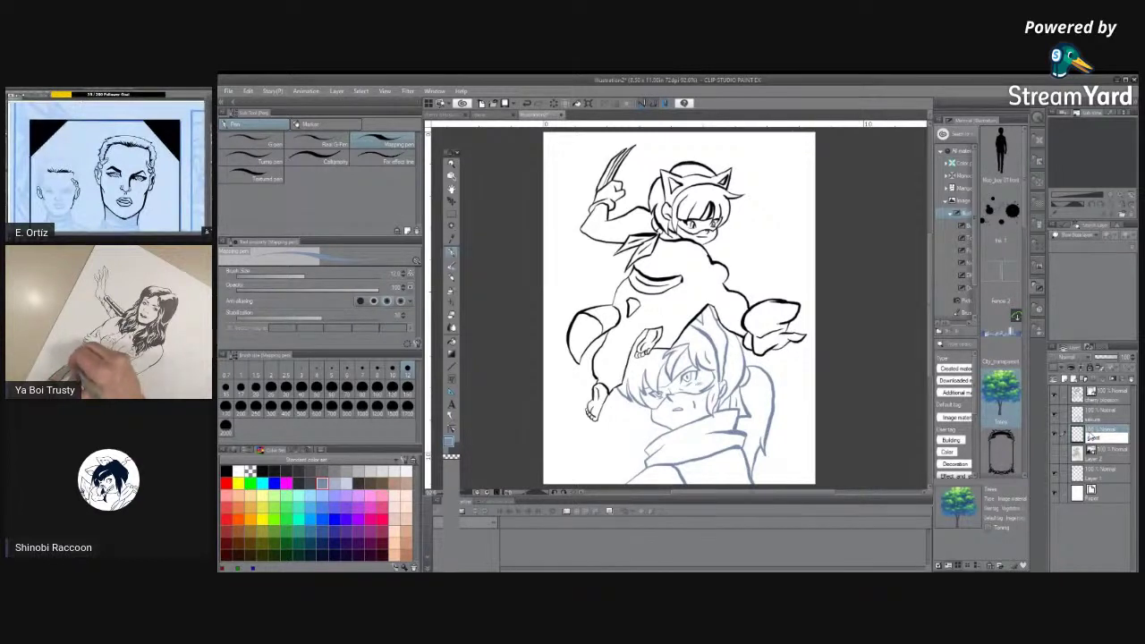
double_click(1093, 436)
text(ghosts)
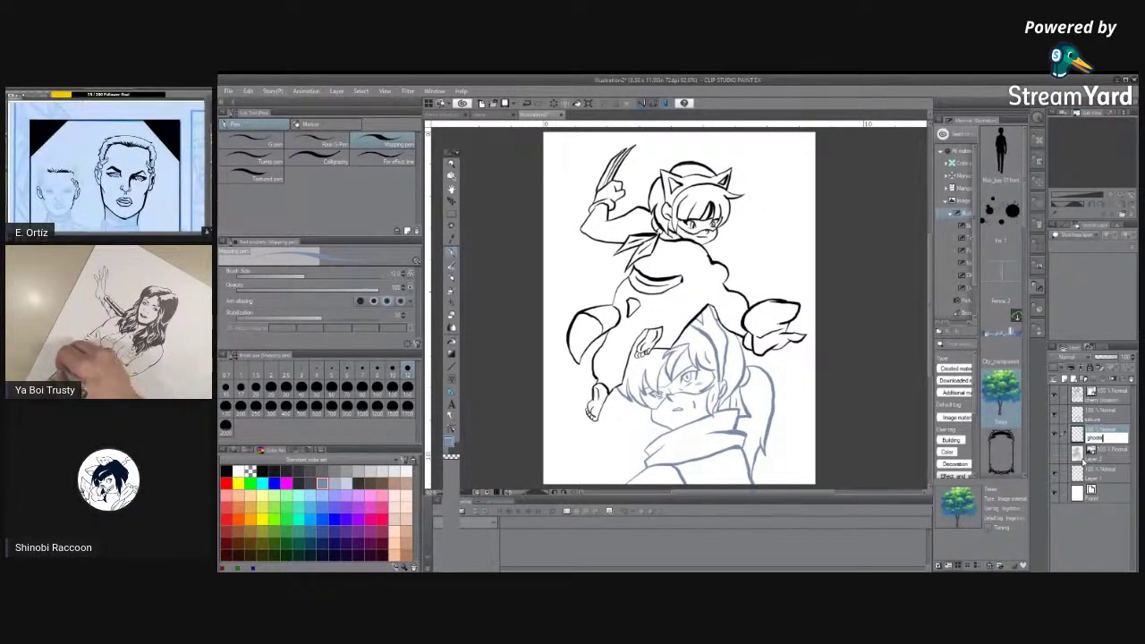
key(Return)
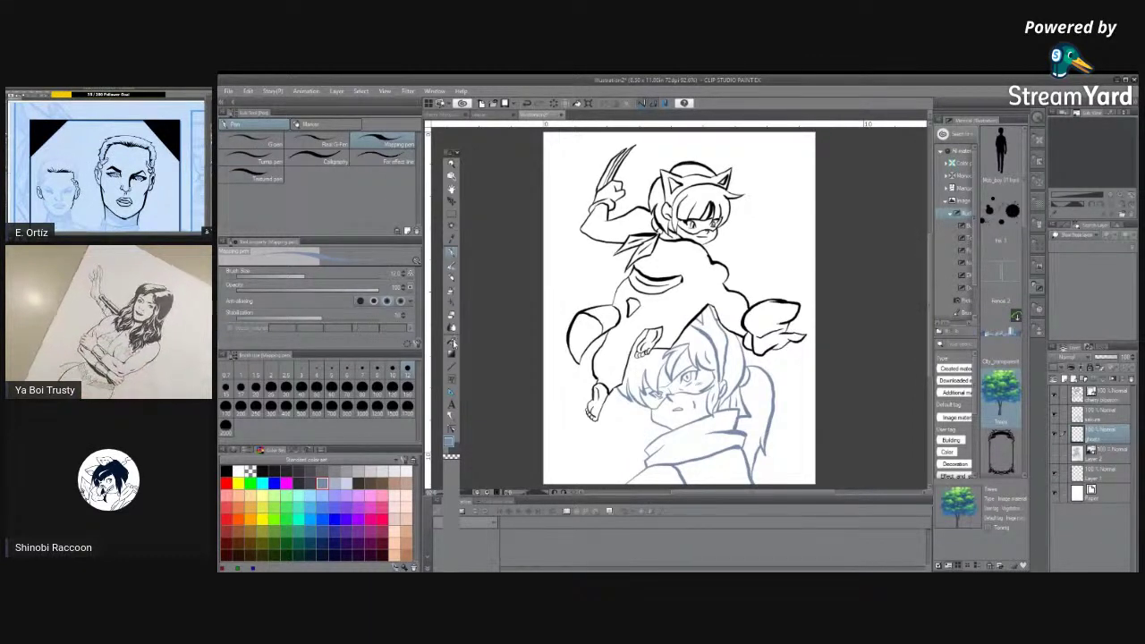
Fill the portrait's clothing below the collar and the headband with solid greyish blue on the new layer.
key(g)
click(691, 451)
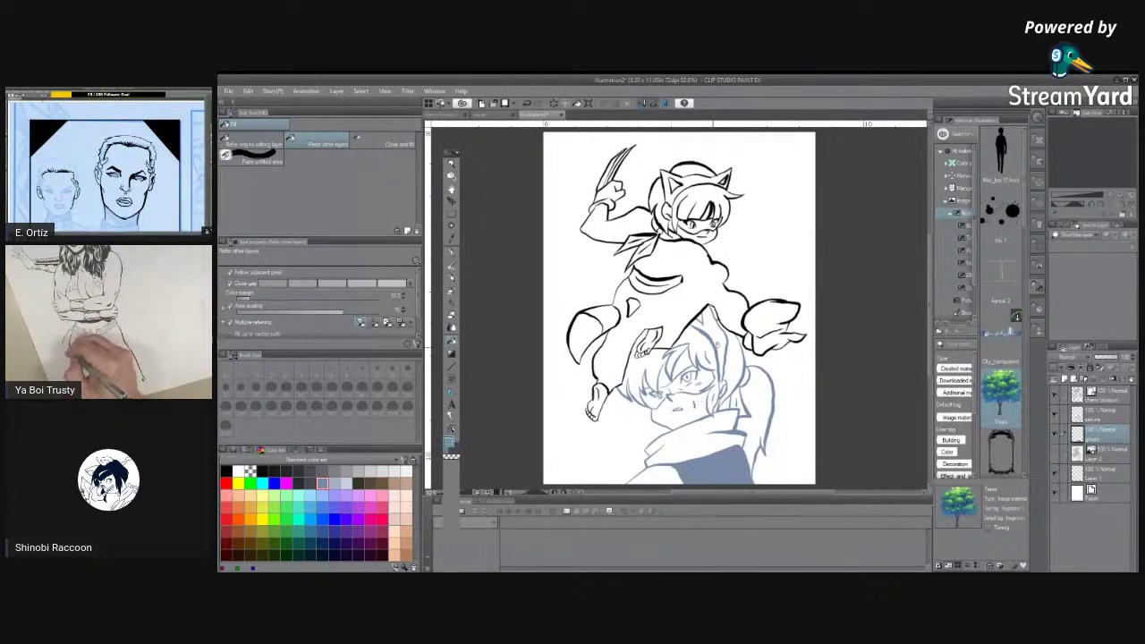
click(709, 328)
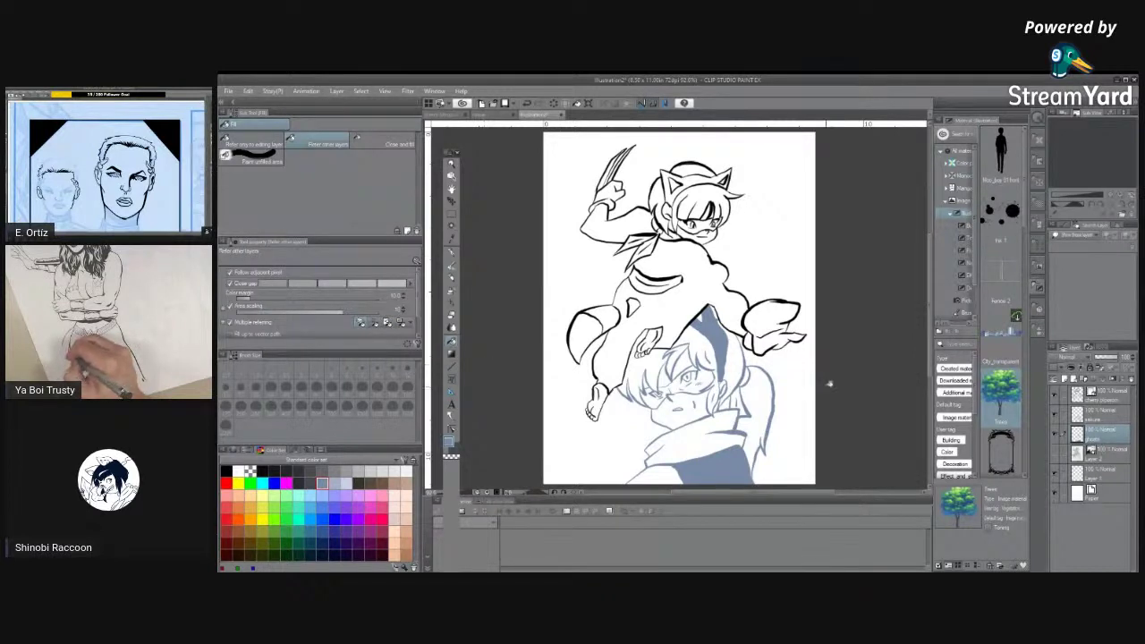
Add and rename a new layer directly above the portrait's ink layer for the leaping figure's fills.
click(1107, 416)
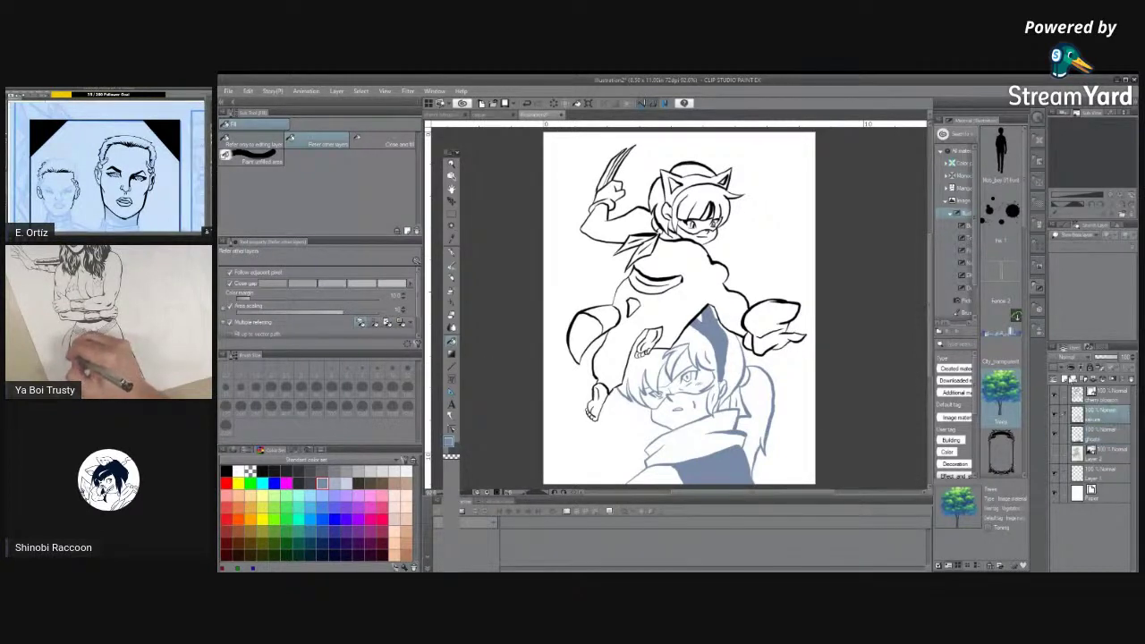
key(ctrl+shift+n)
double_click(1096, 418)
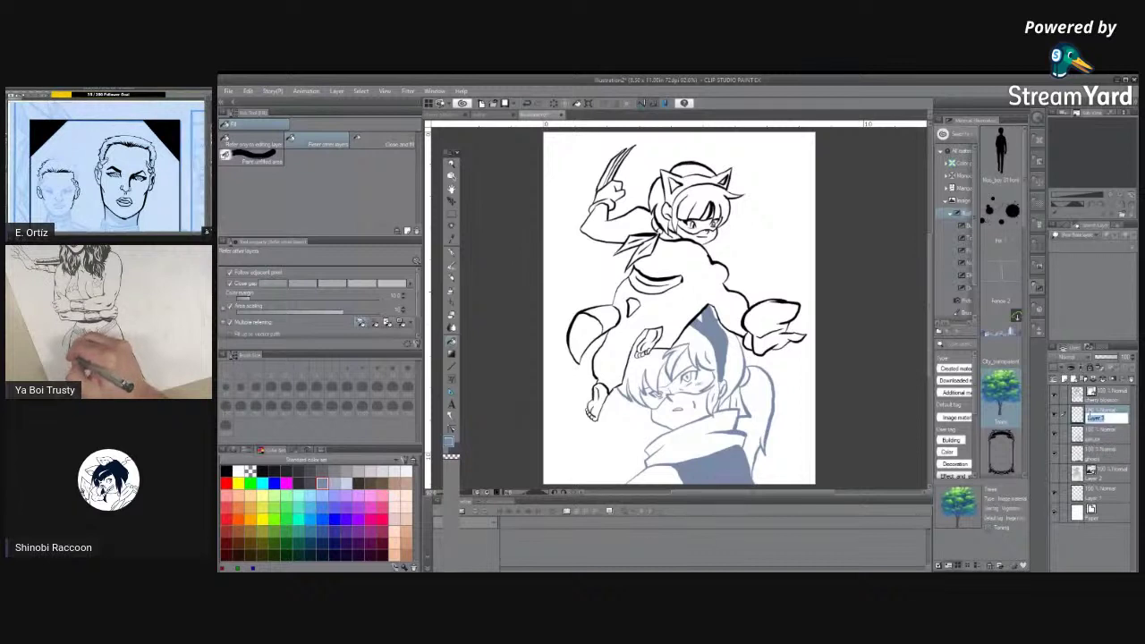
key(BackSpace)
text(flats)
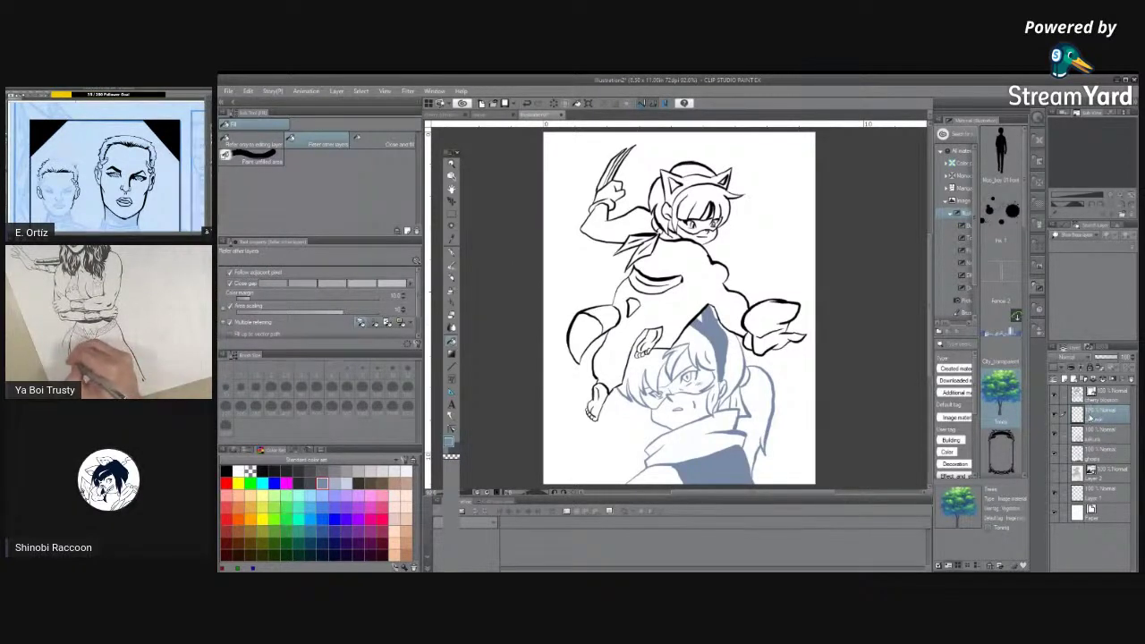
Fill the leaping figure's suit, raised arm and tail tip with solid black.
text(x)
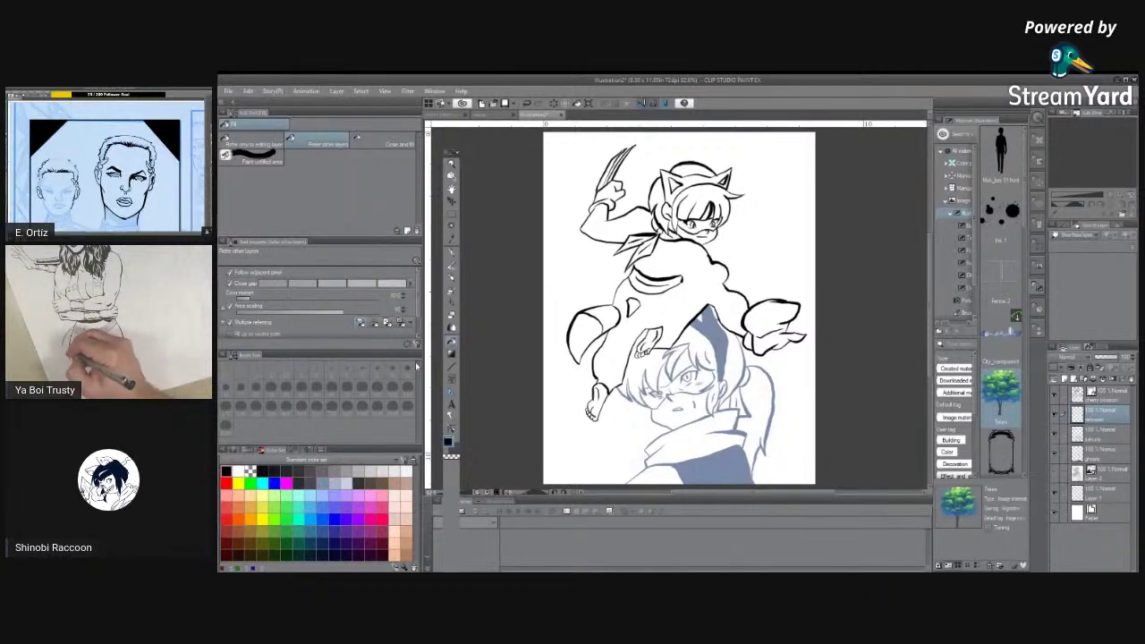
click(622, 338)
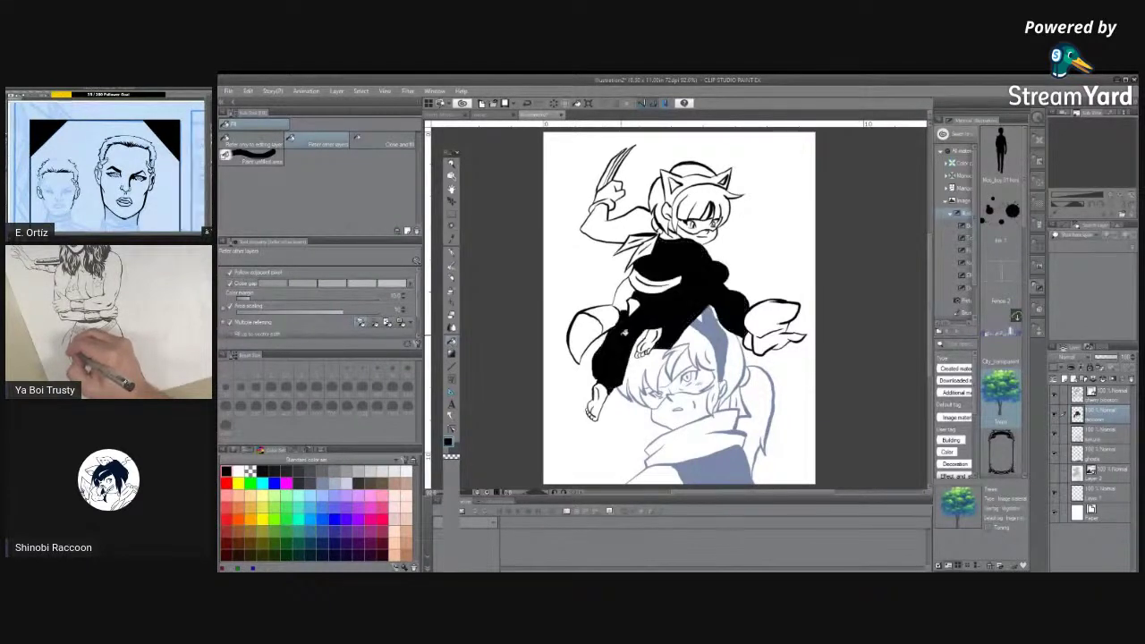
click(623, 296)
click(617, 224)
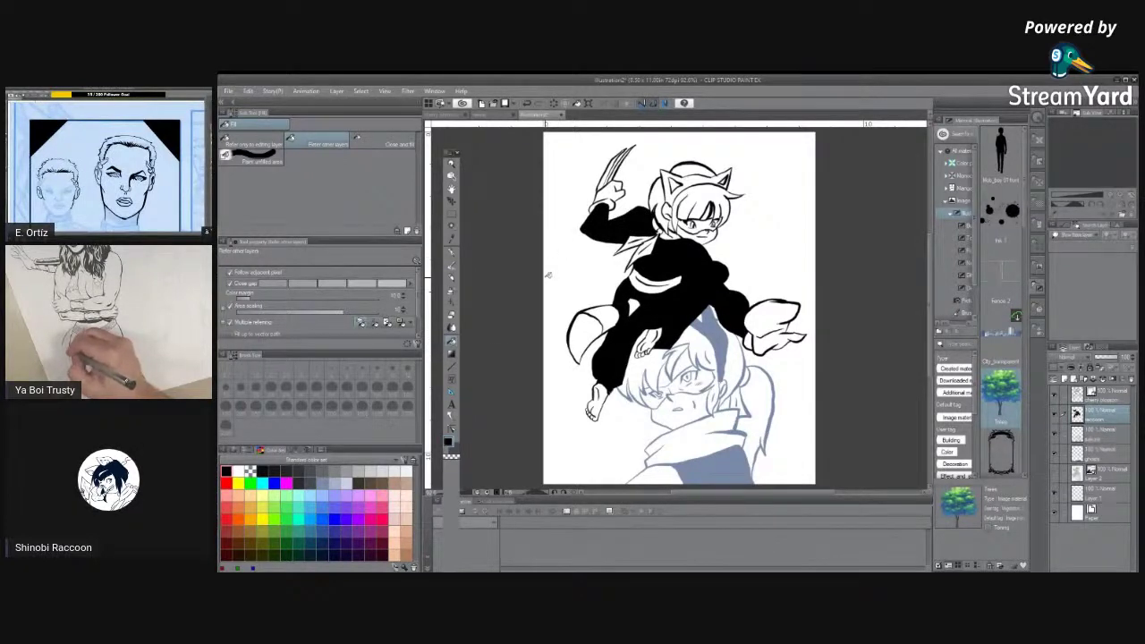
click(585, 331)
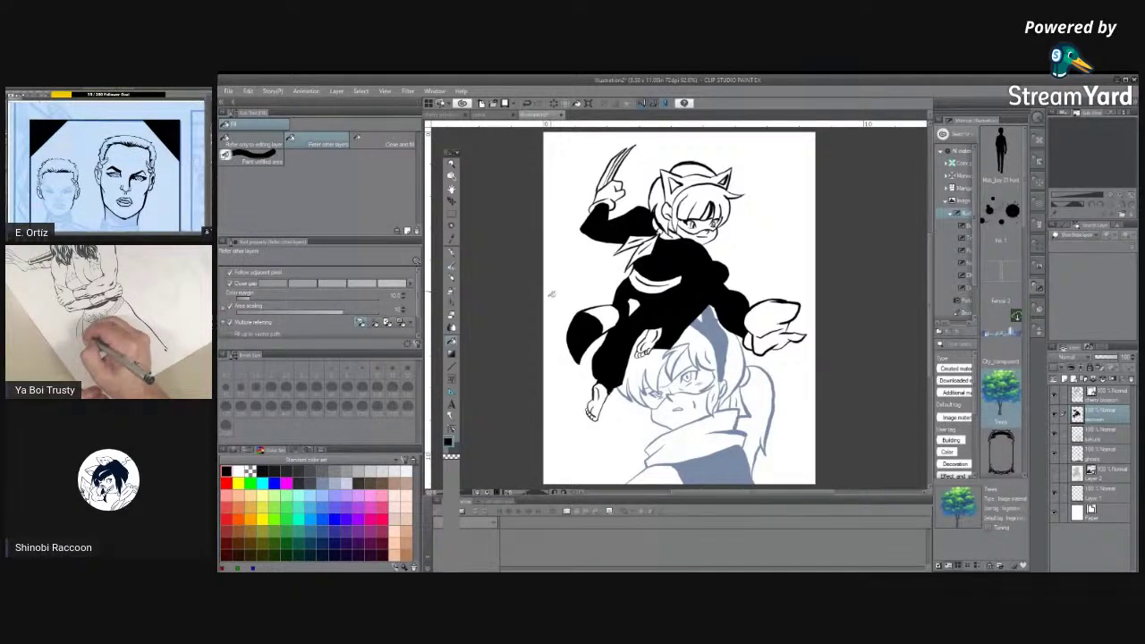
Try filling the portrait's mask areas with a lighter greyish blue on the "ghosts" layer, and undo the fills.
click(346, 483)
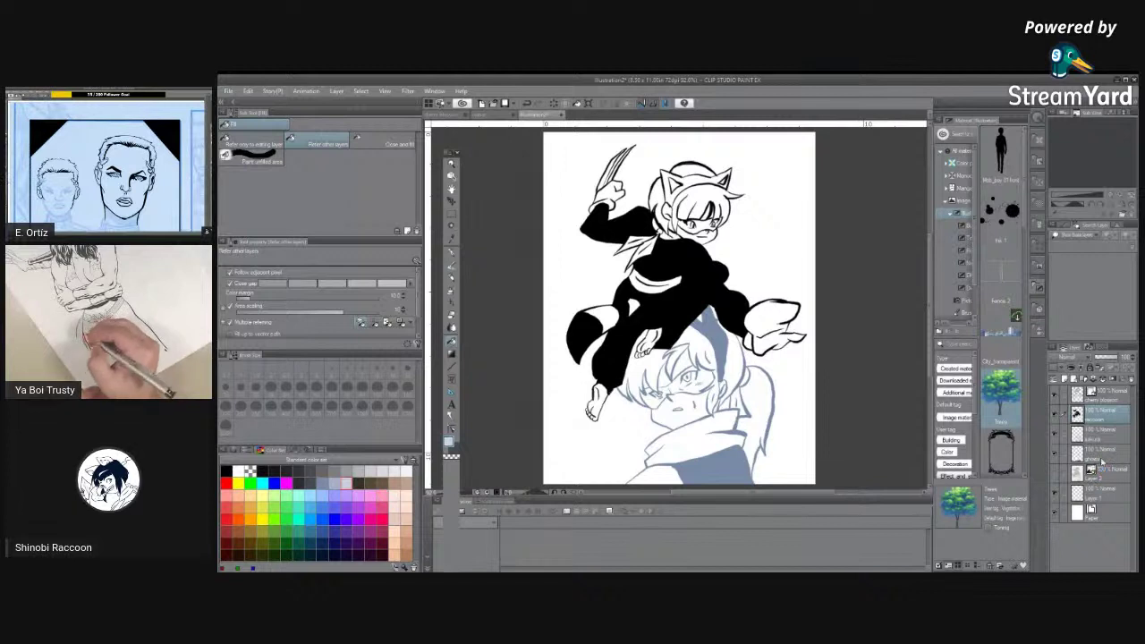
click(1070, 450)
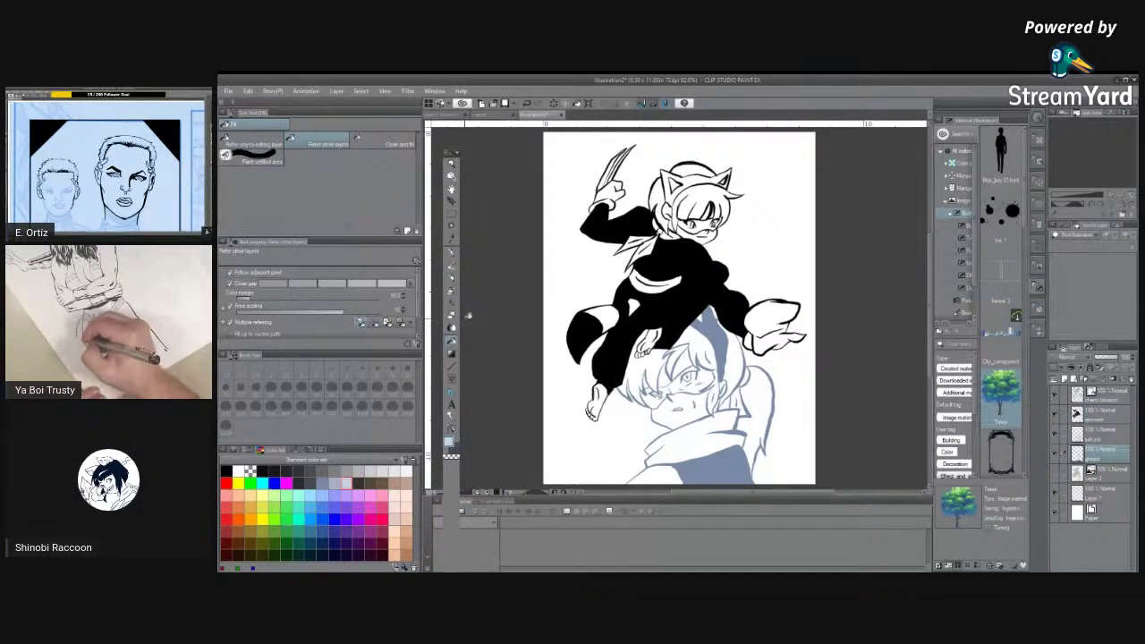
click(670, 388)
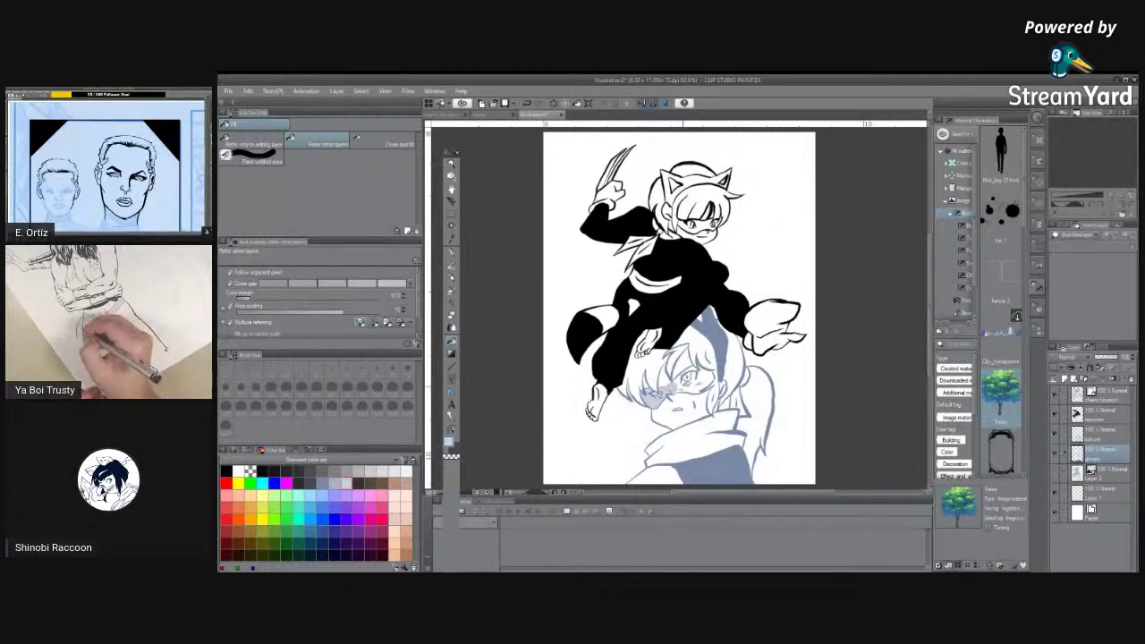
click(685, 380)
click(702, 377)
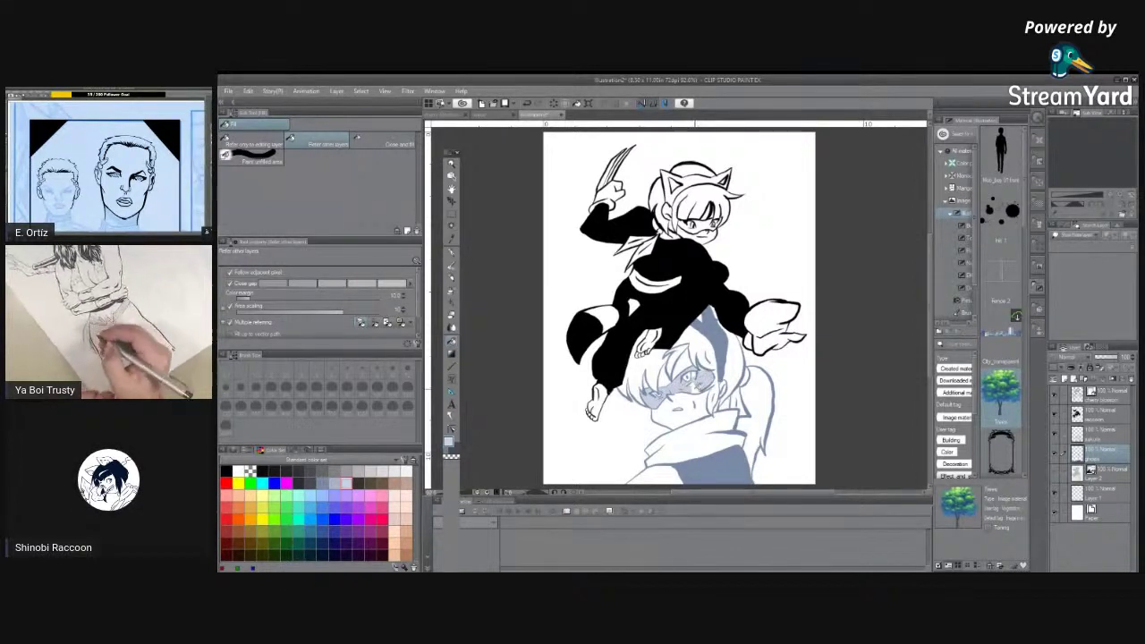
click(659, 392)
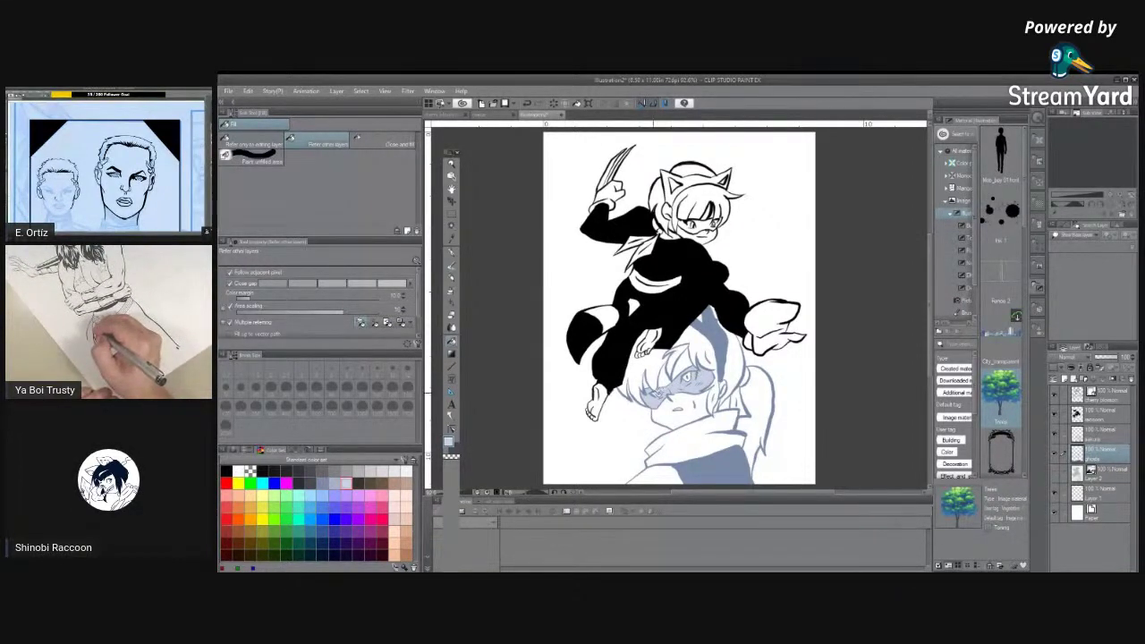
click(655, 396)
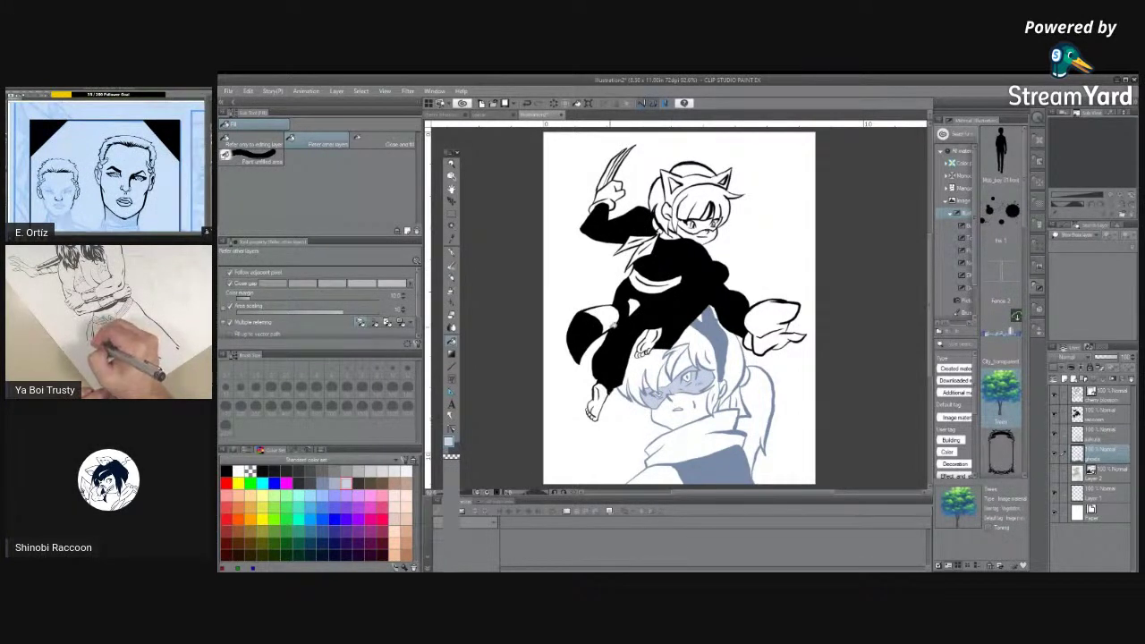
key(ctrl+z)
key(ctrl+z)
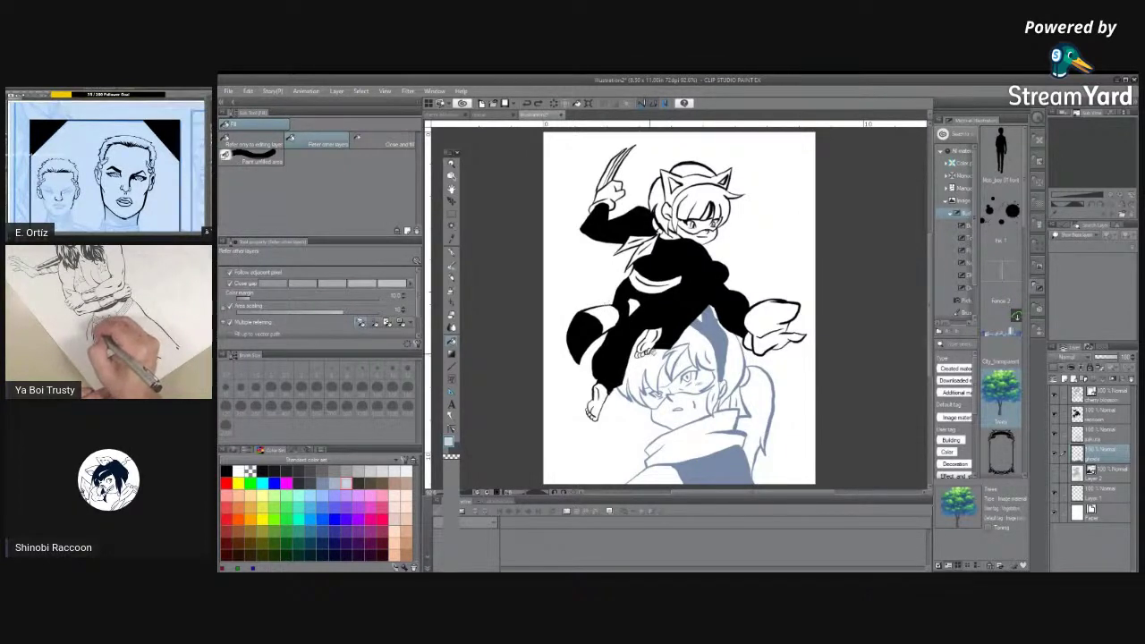
Try filling the portrait's fringe and the hair behind the headband with the lighter greyish blue.
click(644, 365)
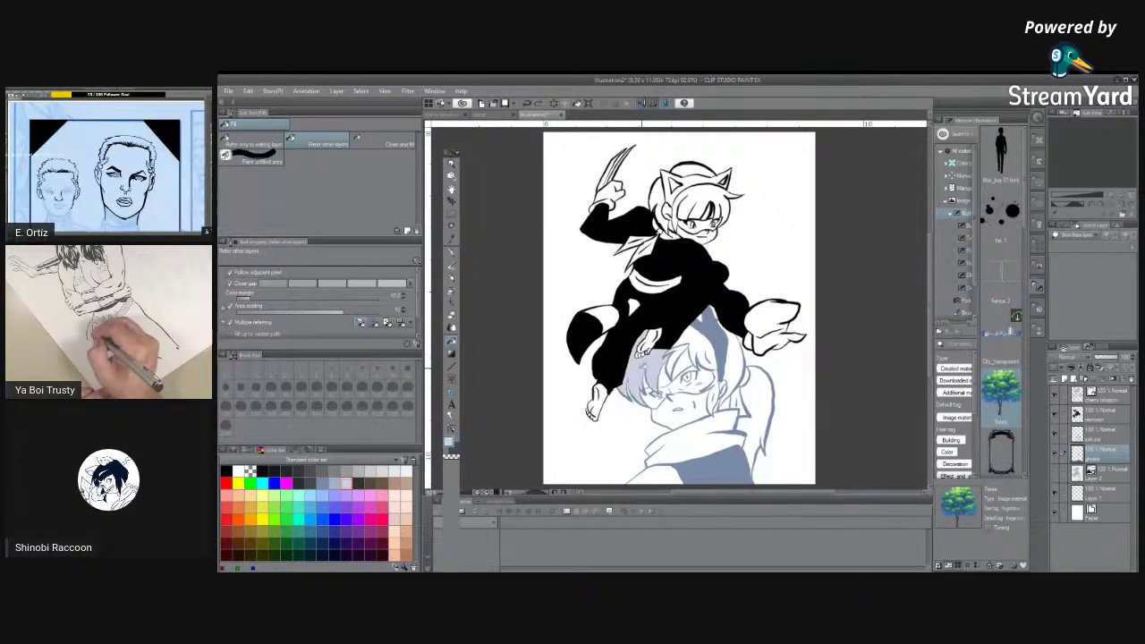
click(695, 336)
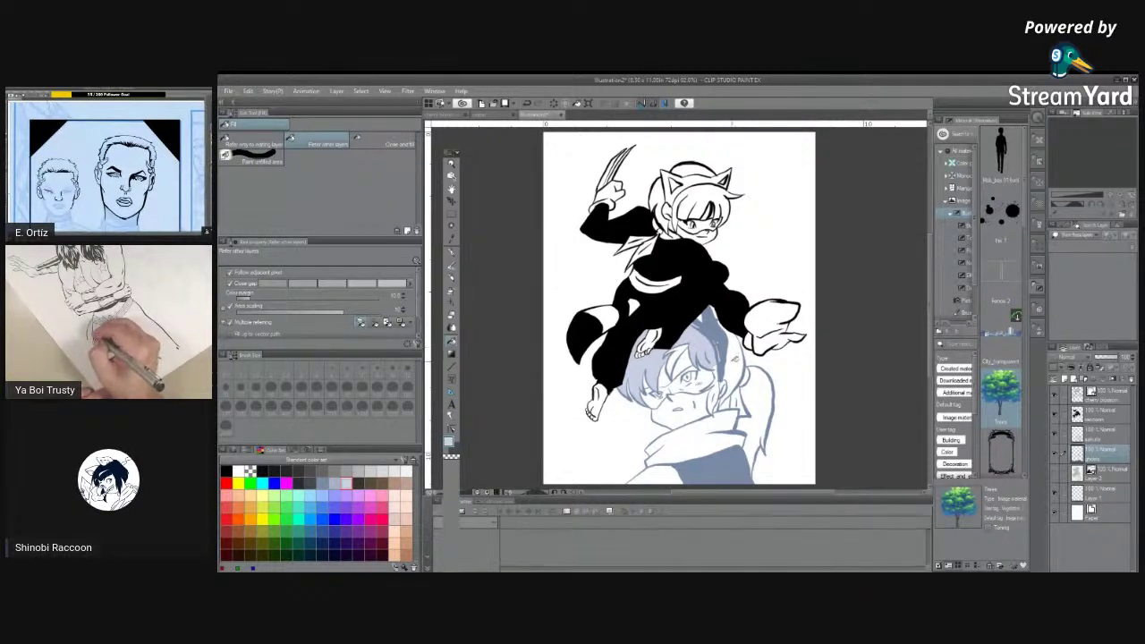
key(ctrl+z)
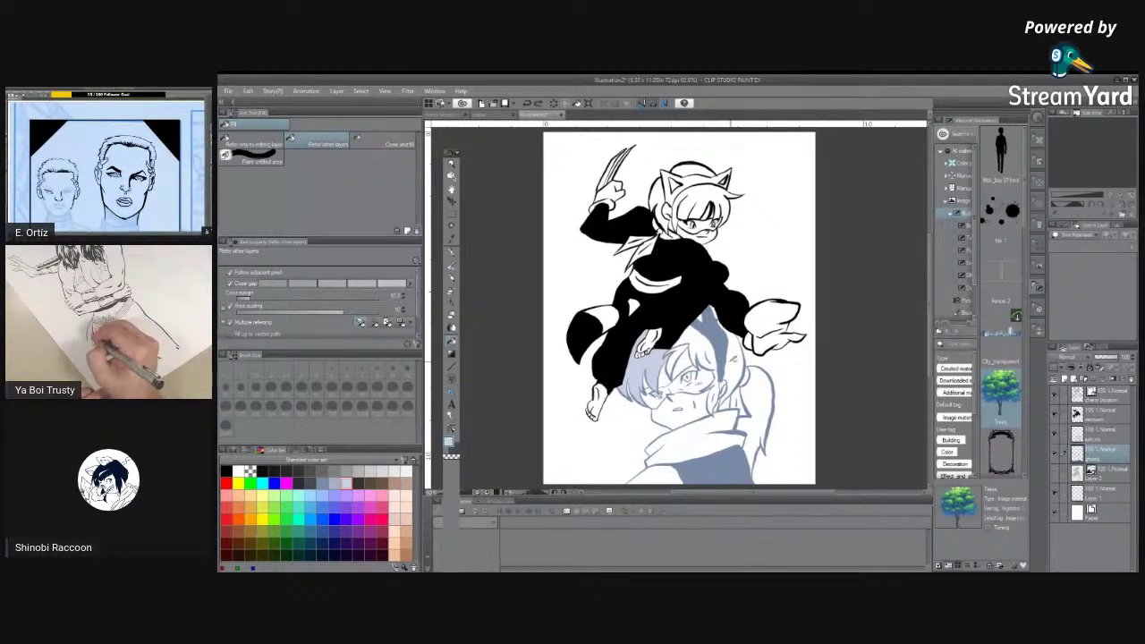
click(730, 360)
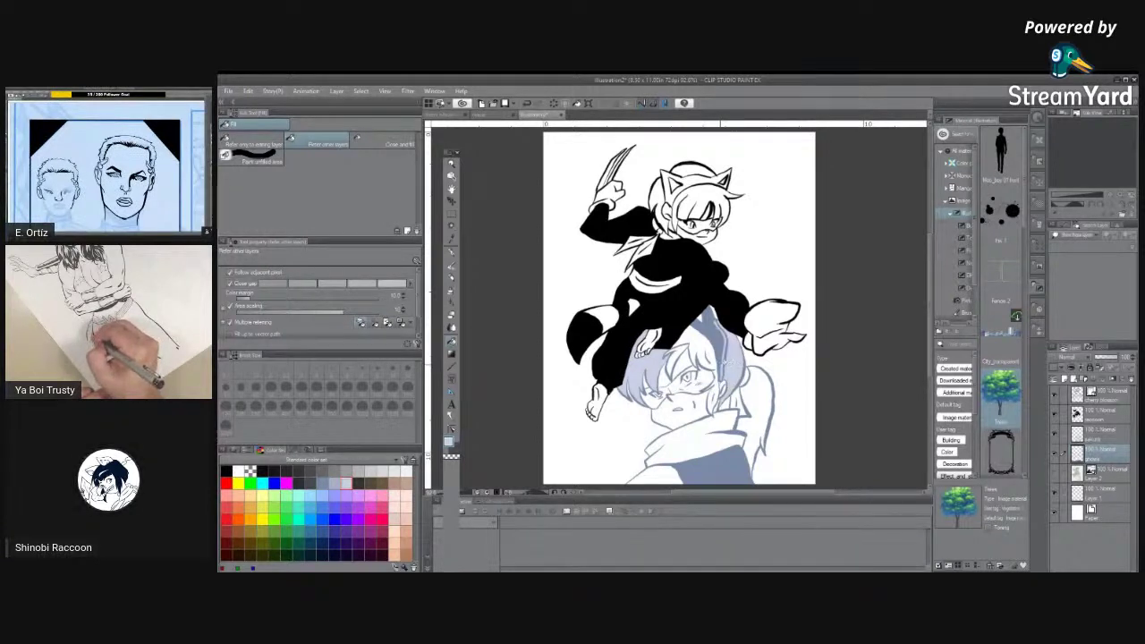
Toggle the visibility of the "ghosts" layer to compare the portrait with and without its fills.
click(1053, 454)
click(1053, 455)
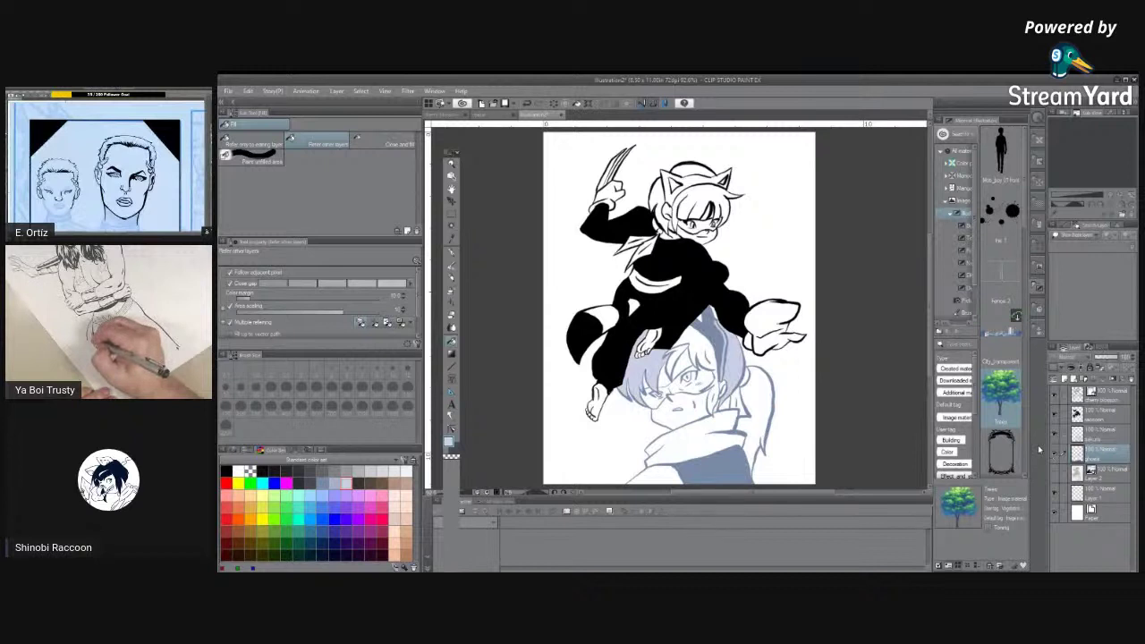
click(1053, 454)
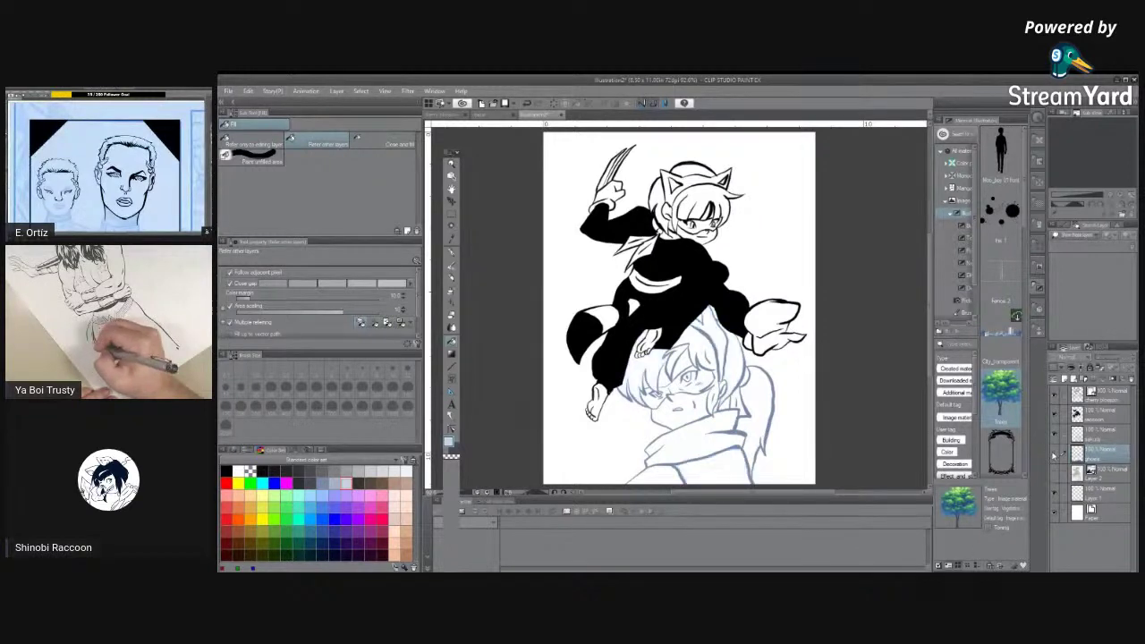
click(1054, 455)
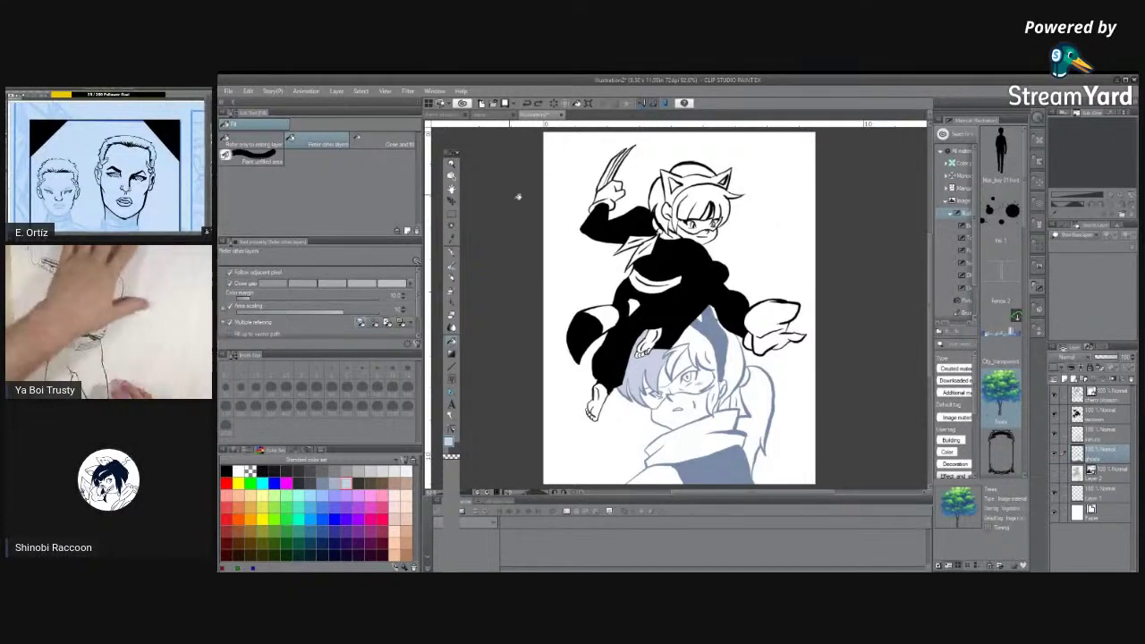
Zoom in on the back of the portrait's head and undo the light fringe fill.
key(slash)
click(752, 383)
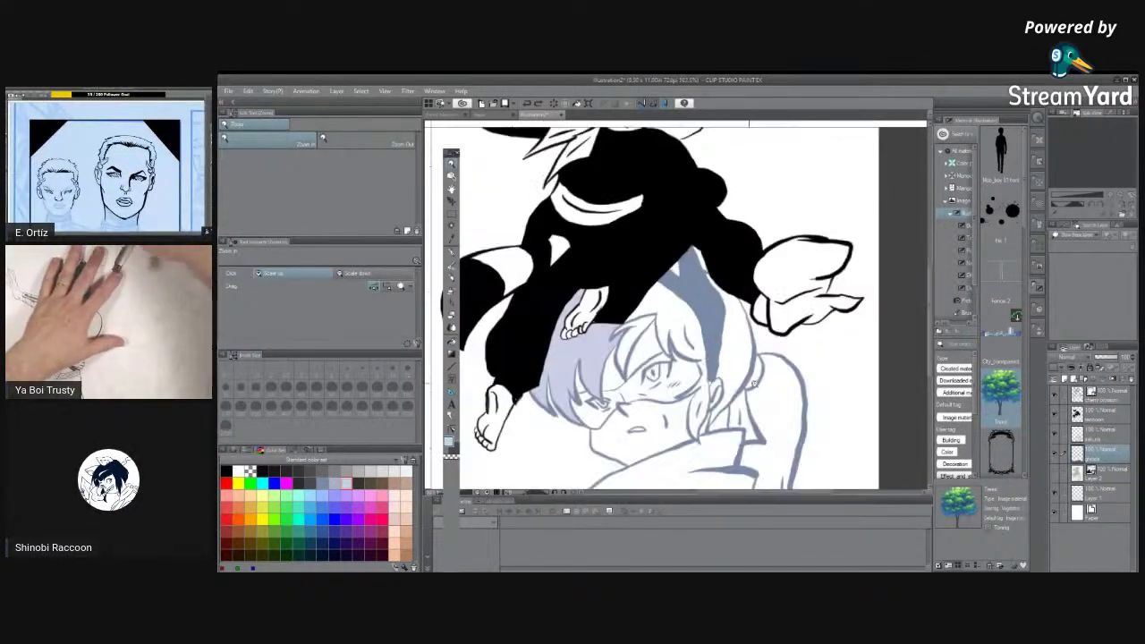
click(760, 382)
click(742, 382)
key(ctrl+z)
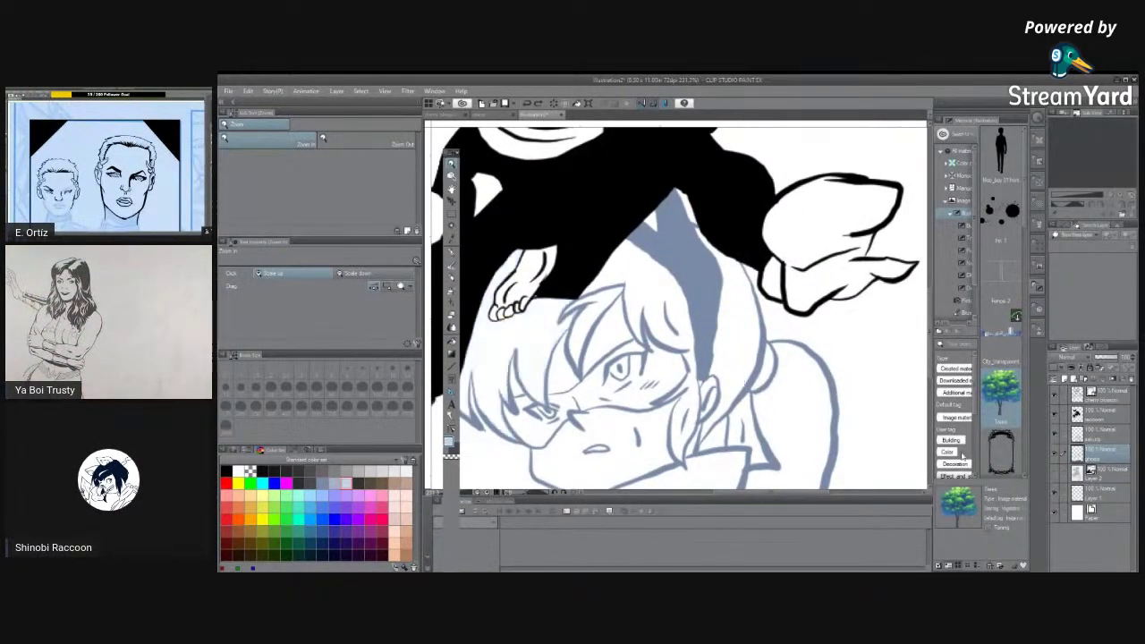
Add a new layer directly above "Layer 2" and name it "ghost hair".
click(1104, 470)
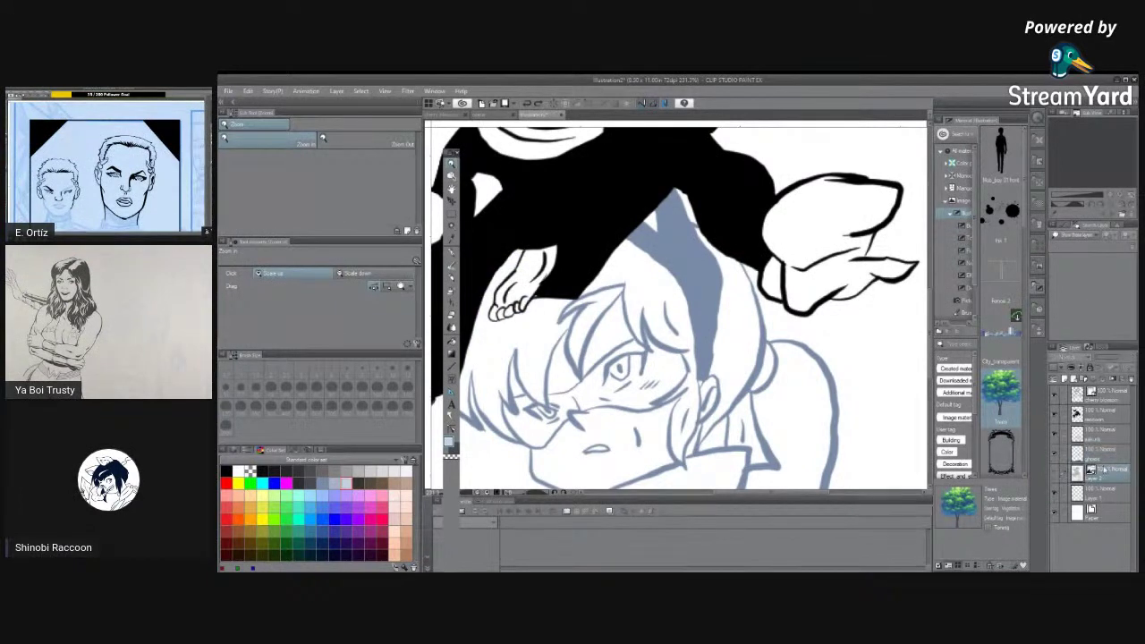
click(1073, 380)
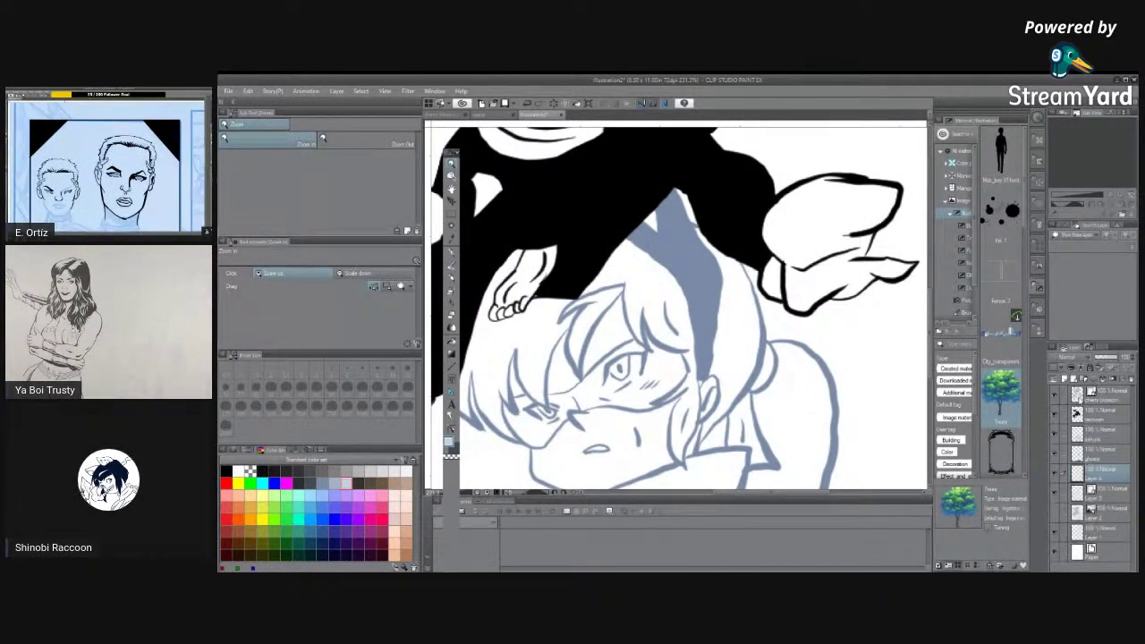
key(ctrl+z)
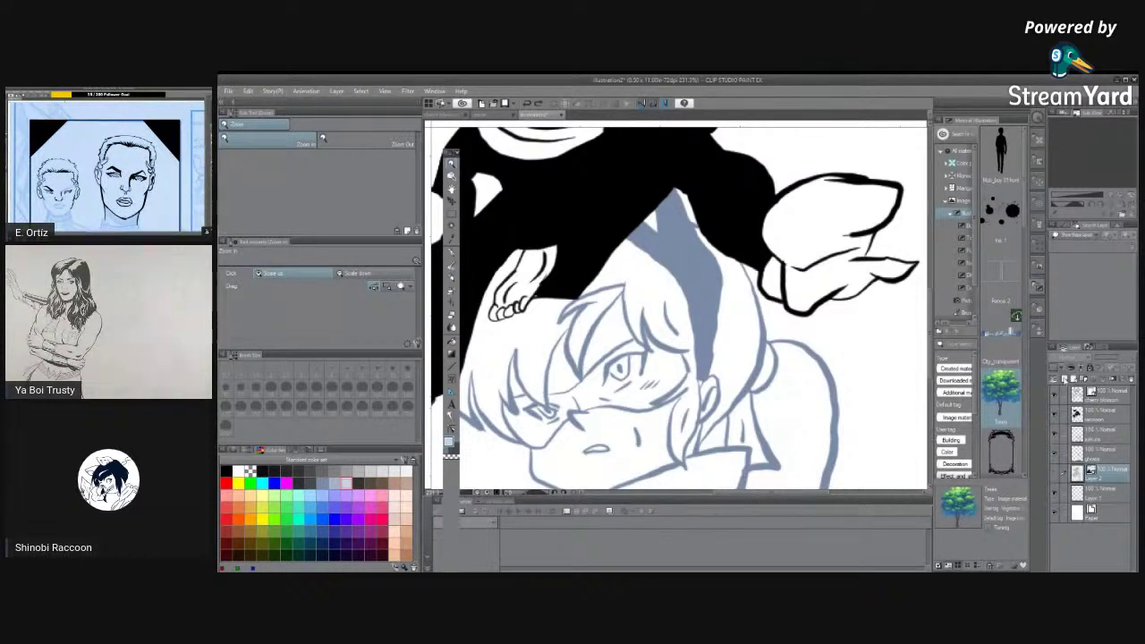
click(1073, 380)
double_click(1094, 472)
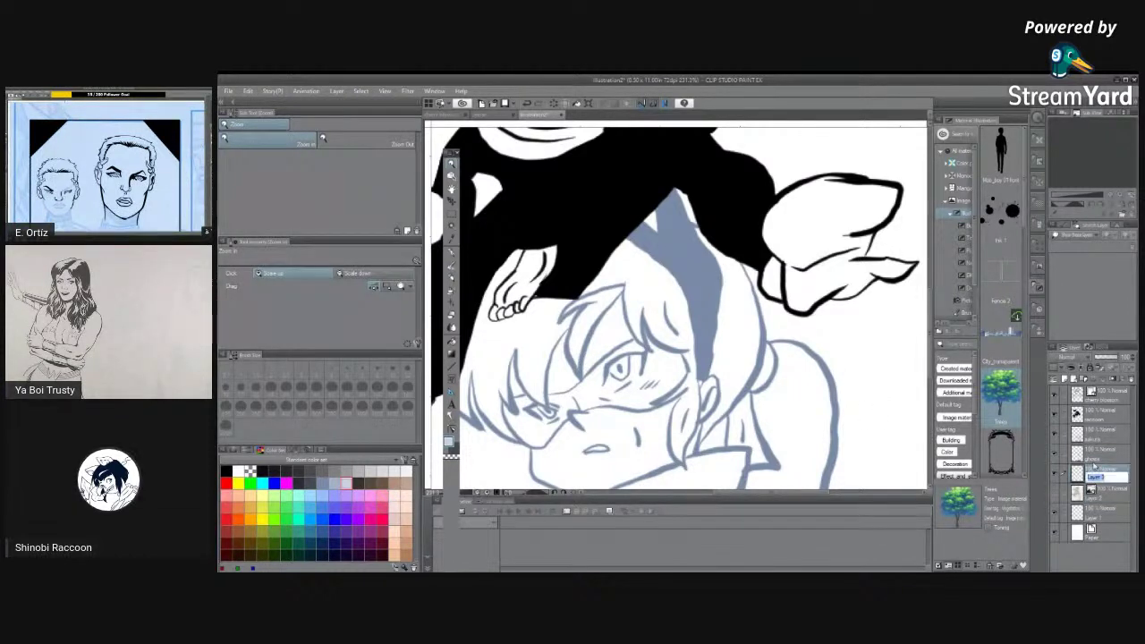
text(ghost hair)
key(Return)
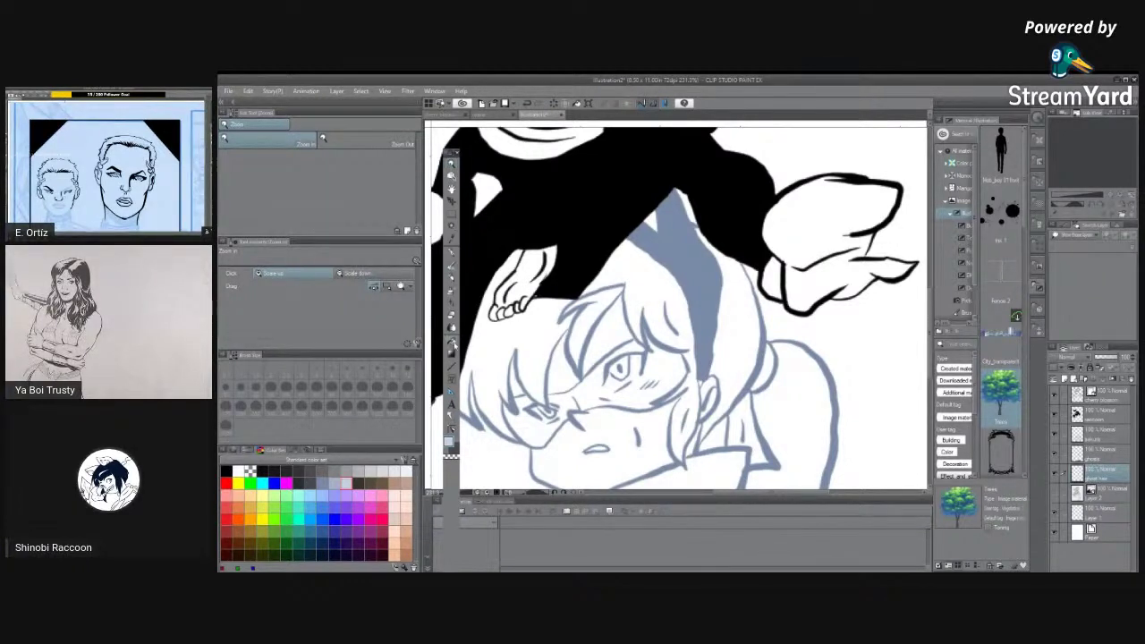
Fill the portrait's fringe, side lock and hair behind the headband with the lighter greyish blue on the "ghost hair" layer, touching up the lock's edge.
key(g)
click(506, 343)
click(601, 302)
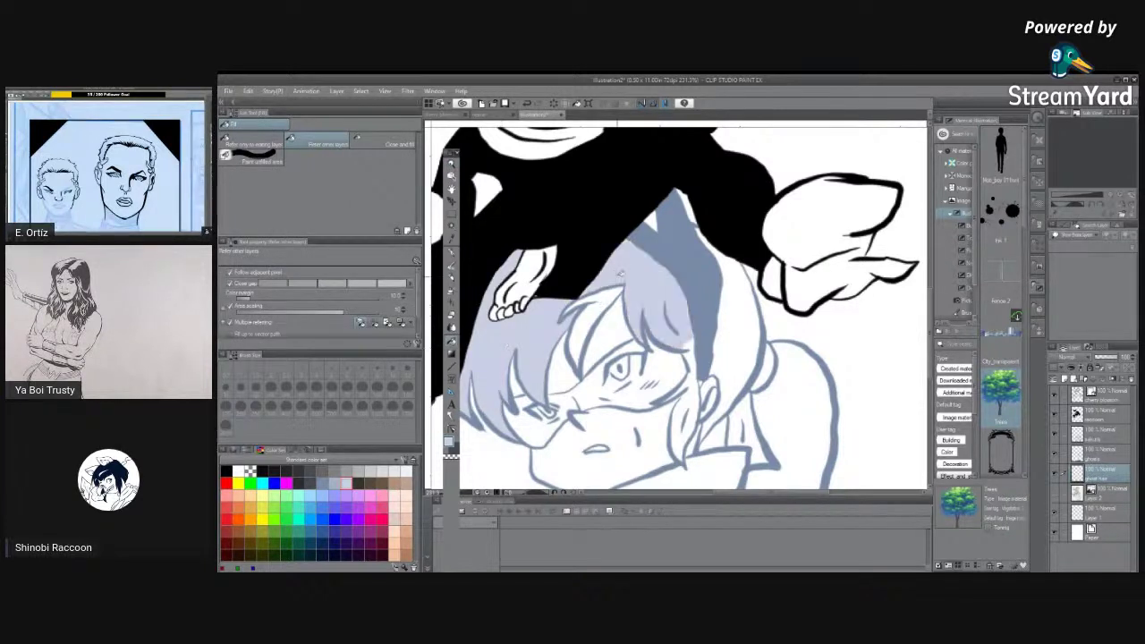
click(692, 355)
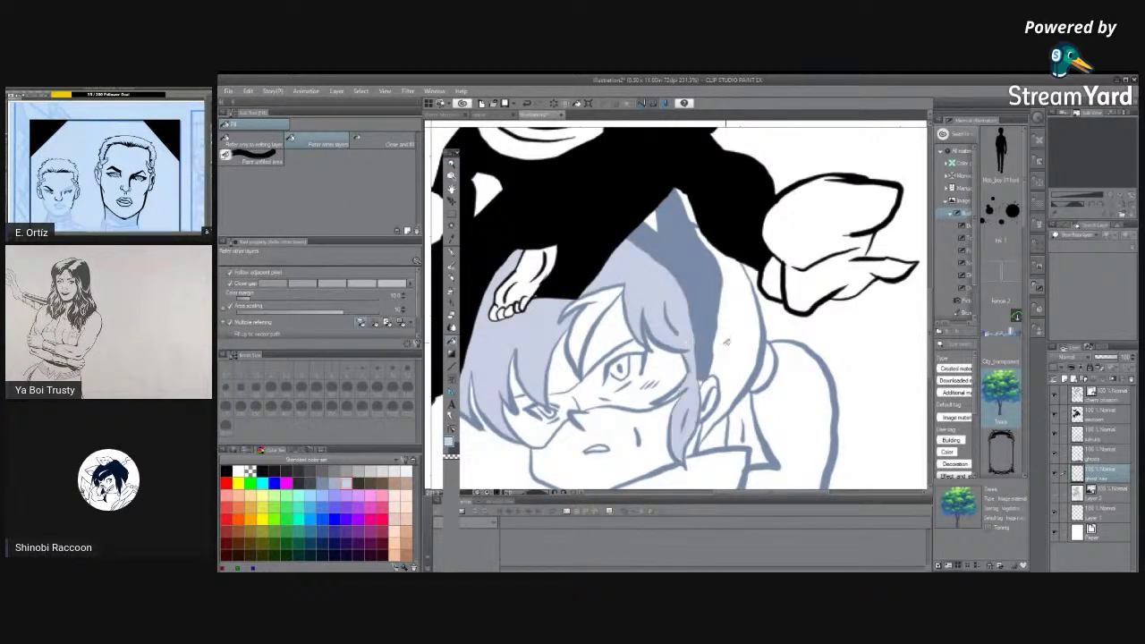
click(729, 342)
key(p)
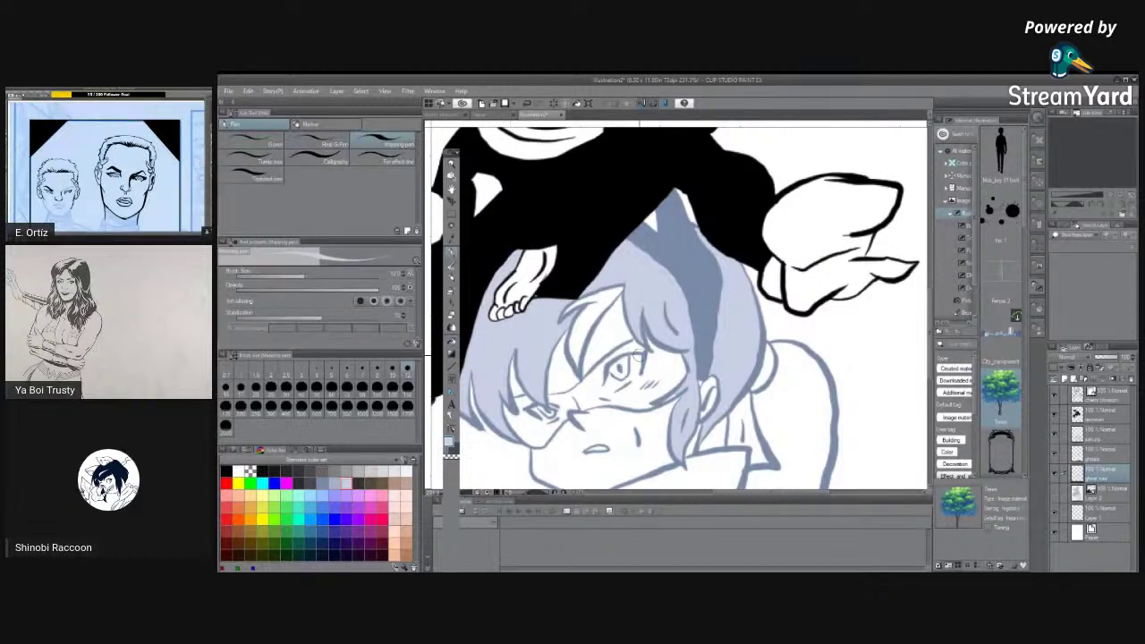
drag(662, 399, 687, 391)
Erase the portrait's ear outline and redraw the ear larger in darker greyish blue on the portrait's line-art layer.
click(1095, 419)
click(1088, 448)
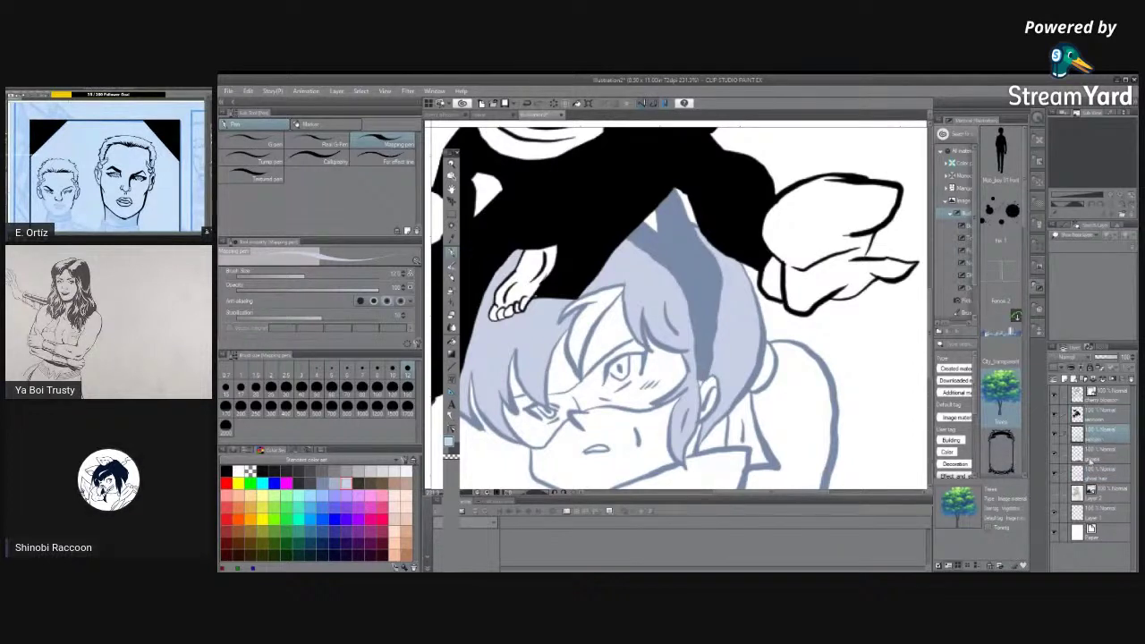
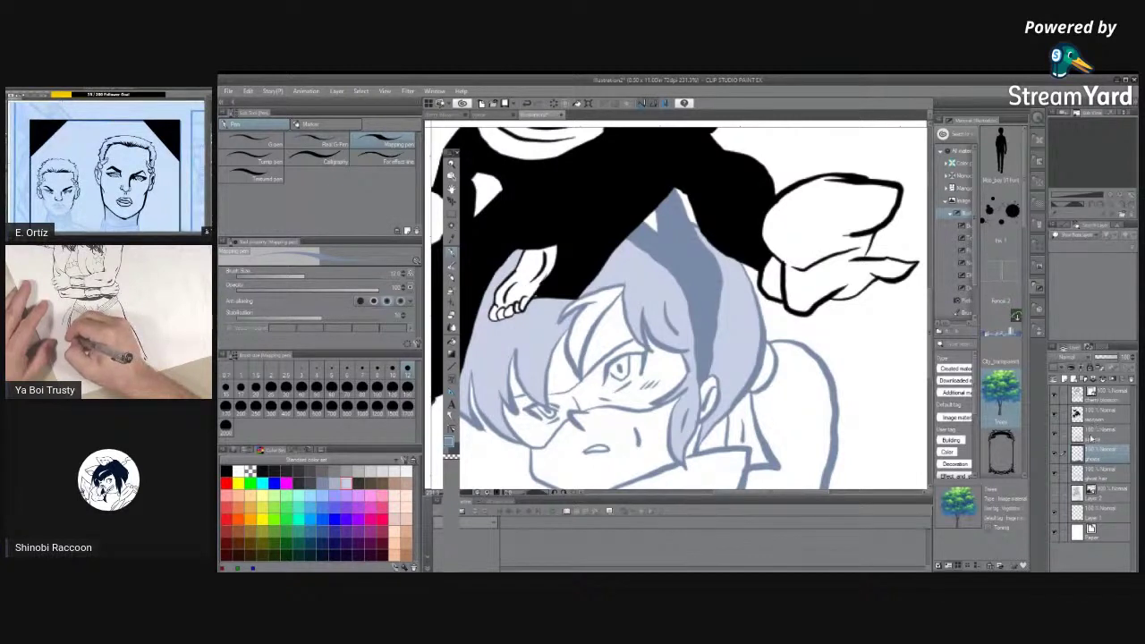
click(1091, 433)
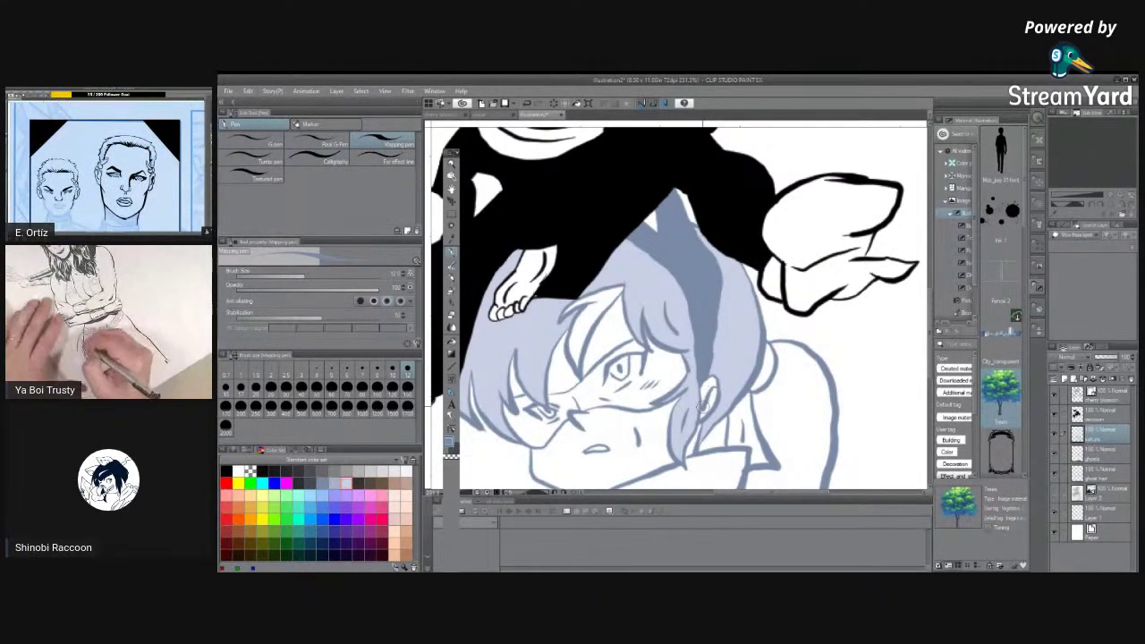
drag(703, 390, 707, 410)
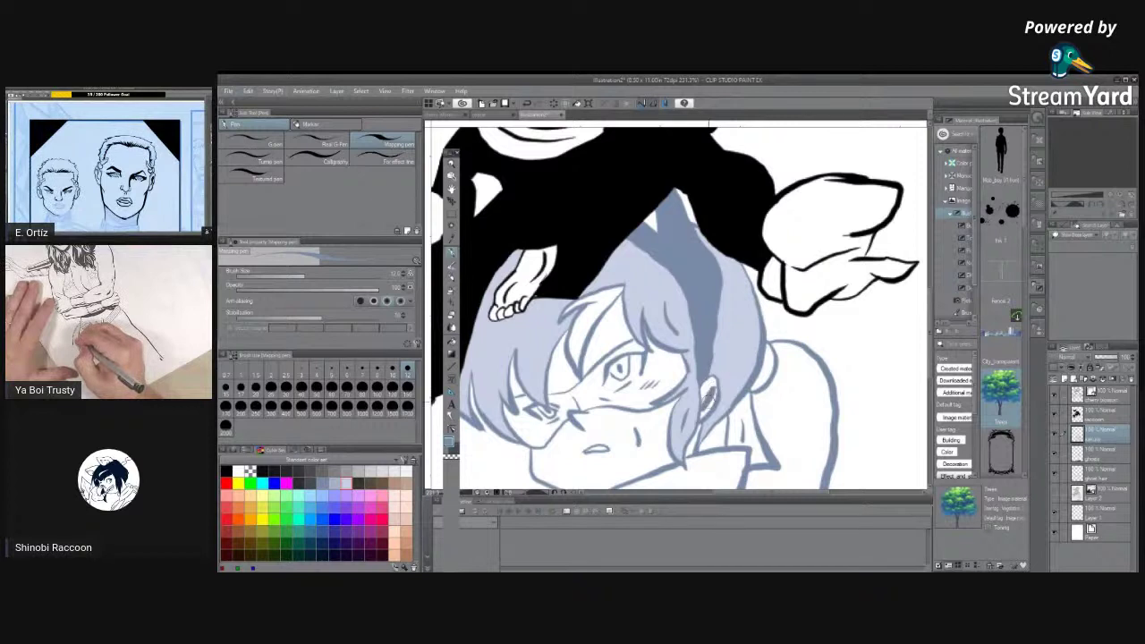
key(ctrl+z)
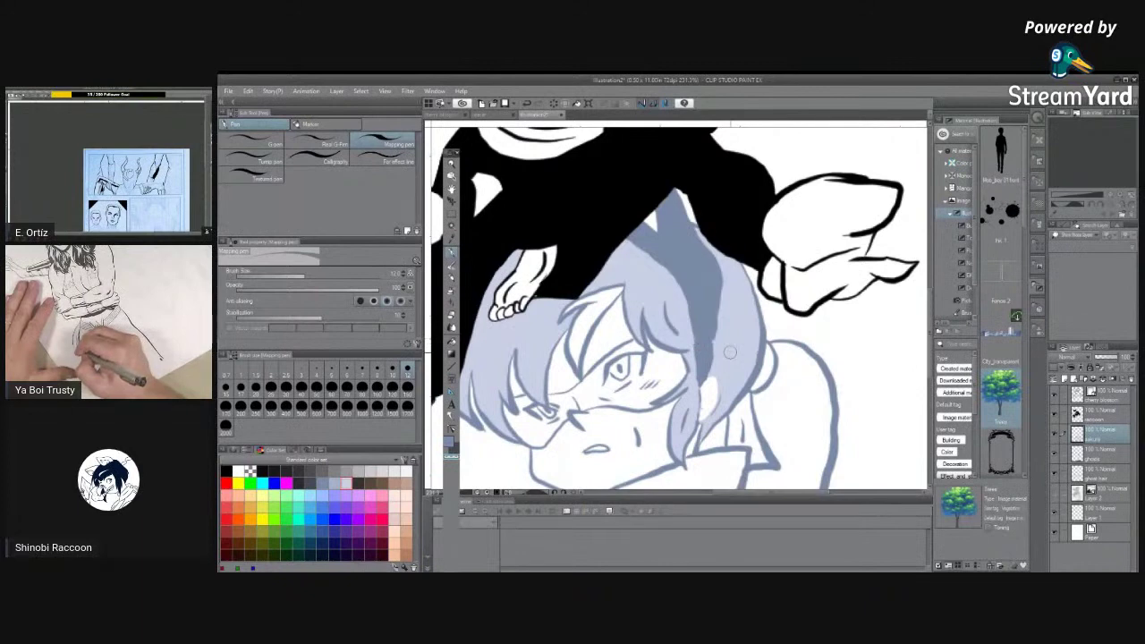
click(450, 442)
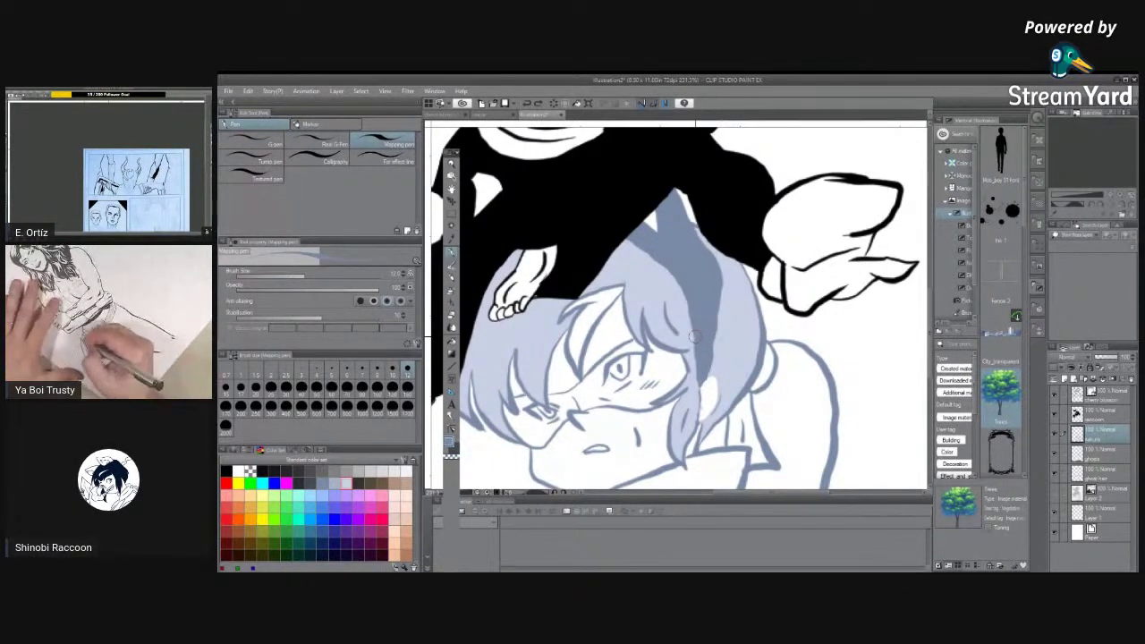
mouse_move(693, 336)
mouse_down()
mouse_move(724, 346)
mouse_move(735, 370)
mouse_move(703, 419)
mouse_move(721, 365)
mouse_up()
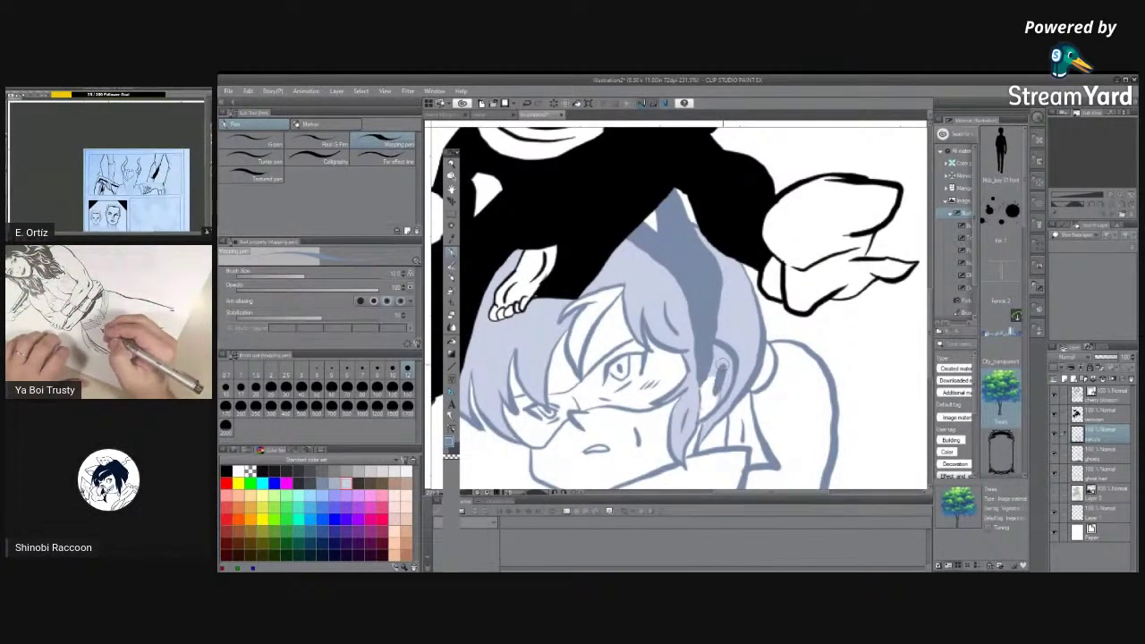
key(ctrl+z)
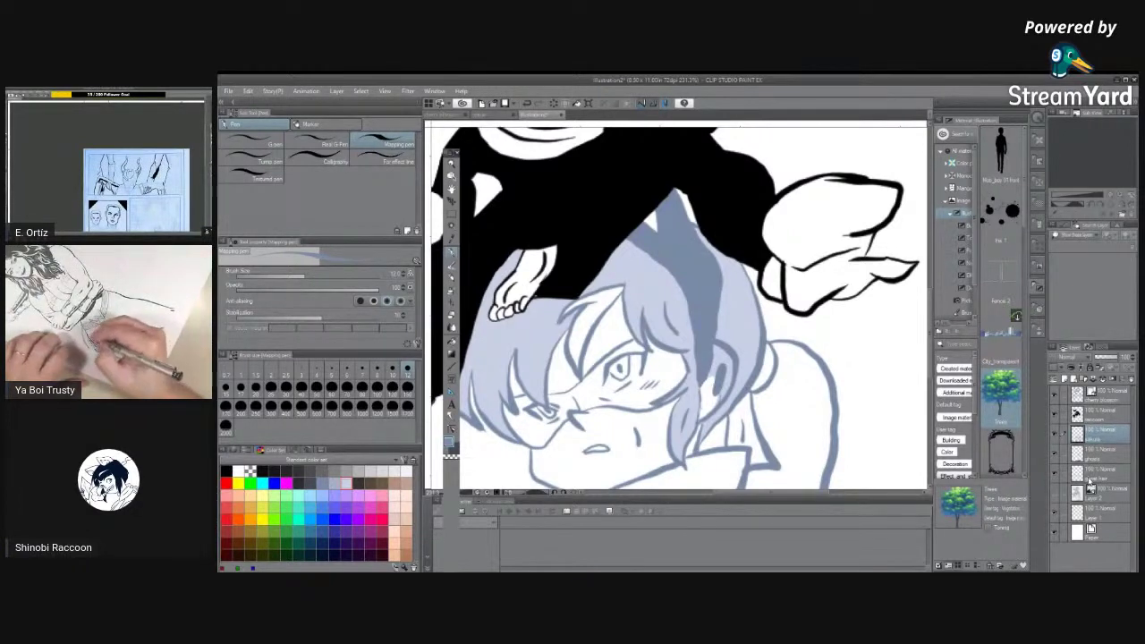
Erase the light hair fill inside the ear on the "ghost hair" layer and refine the ear's outline on the line-art layer.
click(1090, 476)
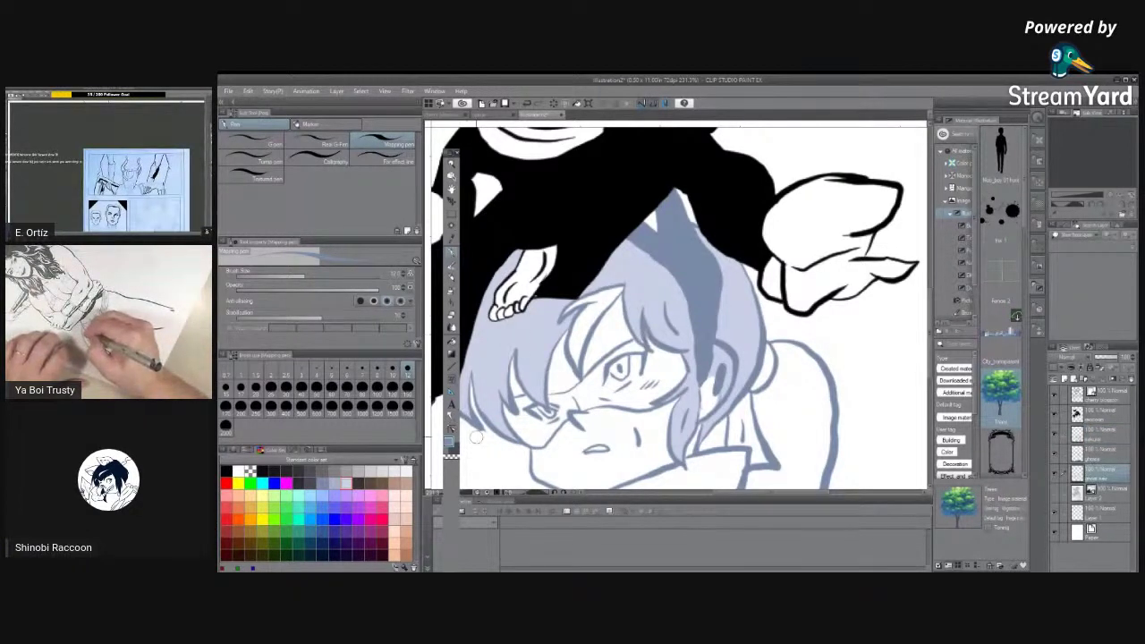
drag(716, 393, 708, 374)
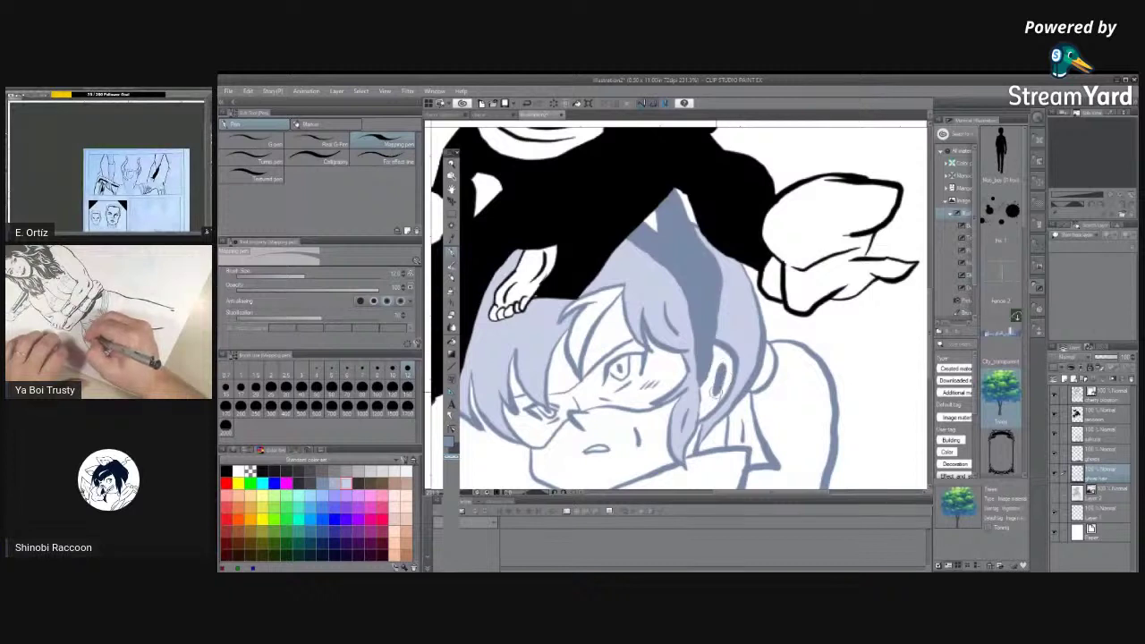
click(1092, 433)
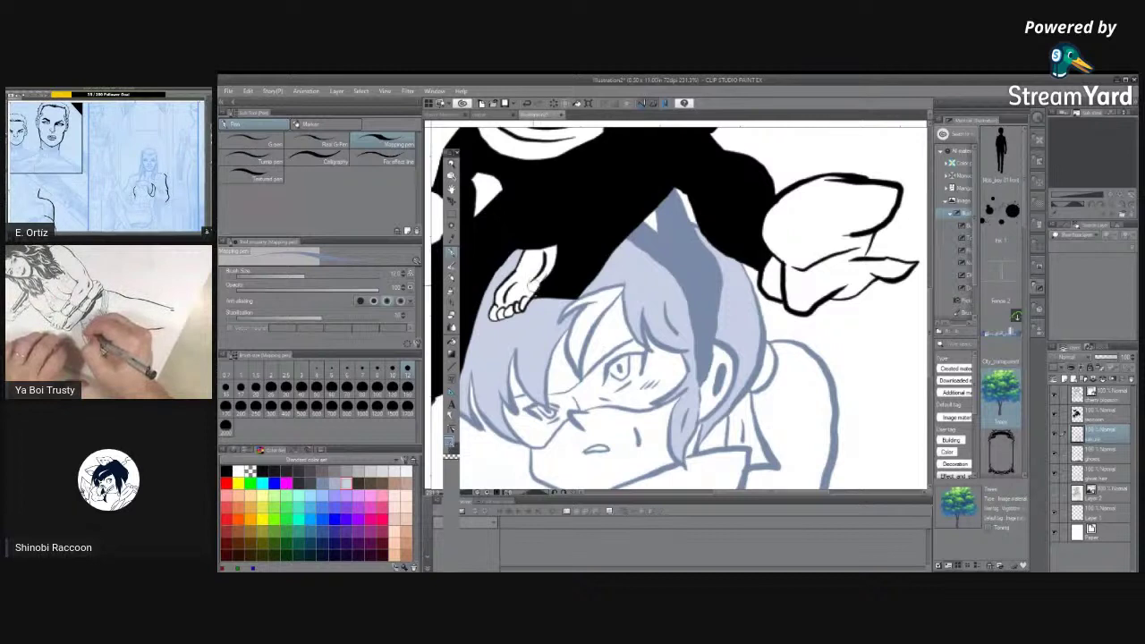
click(1087, 466)
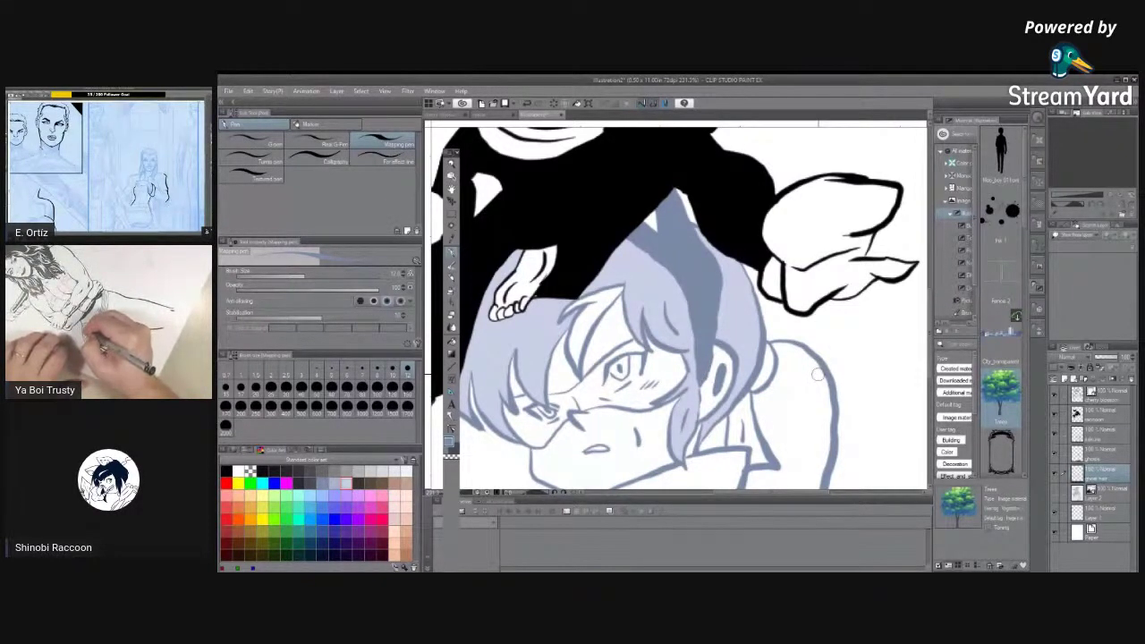
Clean up the headband's lower end and the area in front of the ear across the line-art, "ghosts" and "ghost hair" layers.
click(1088, 455)
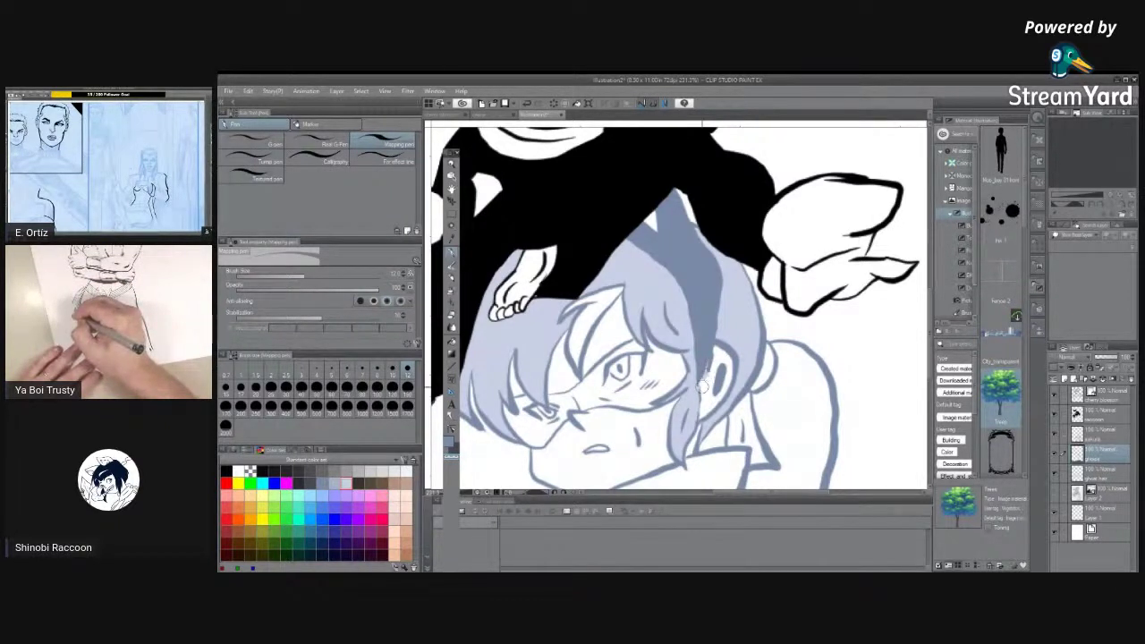
click(1091, 435)
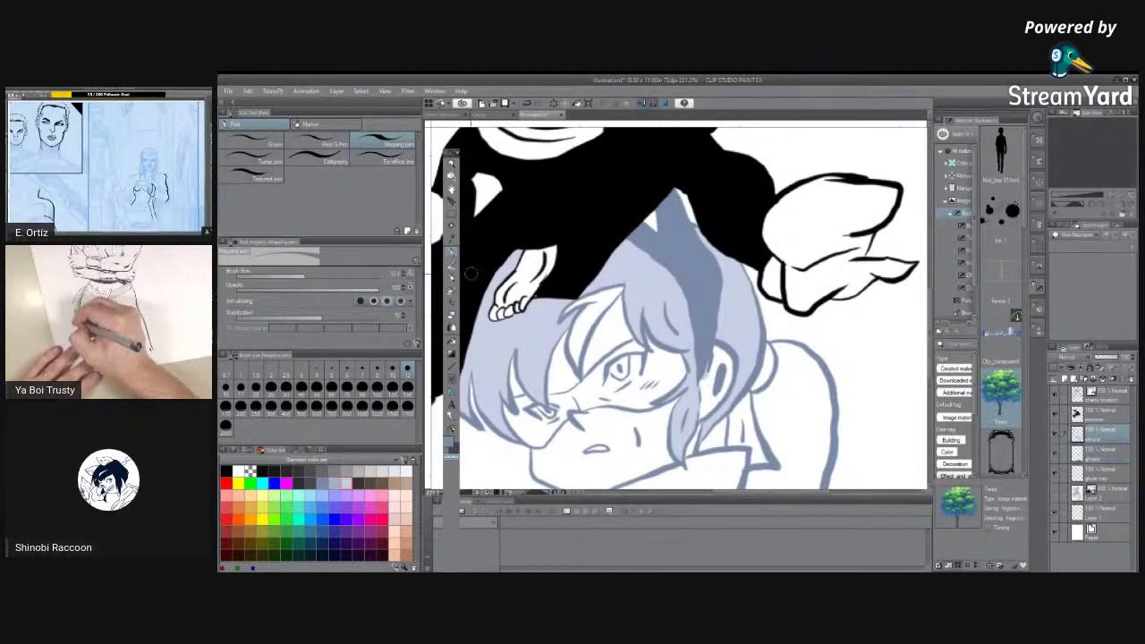
click(1093, 451)
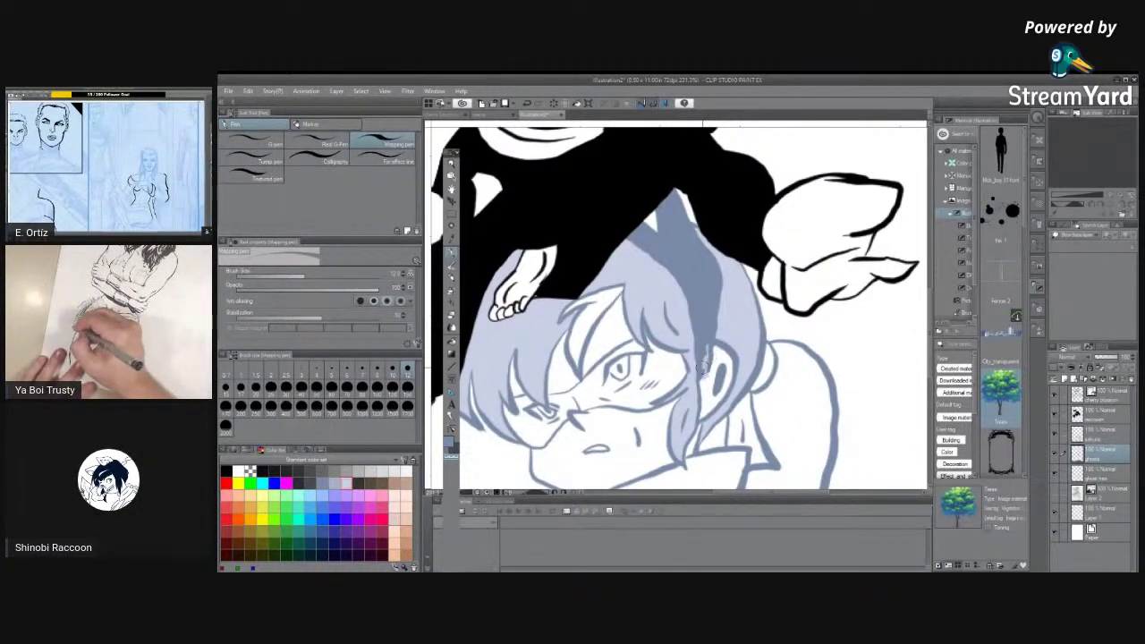
click(1093, 434)
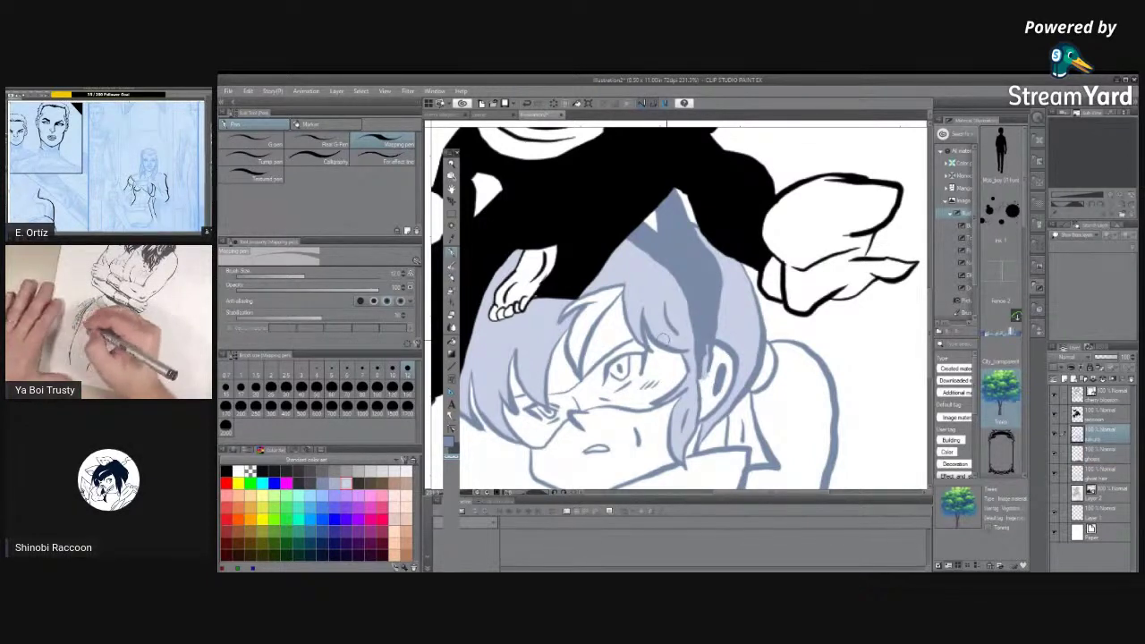
click(1100, 456)
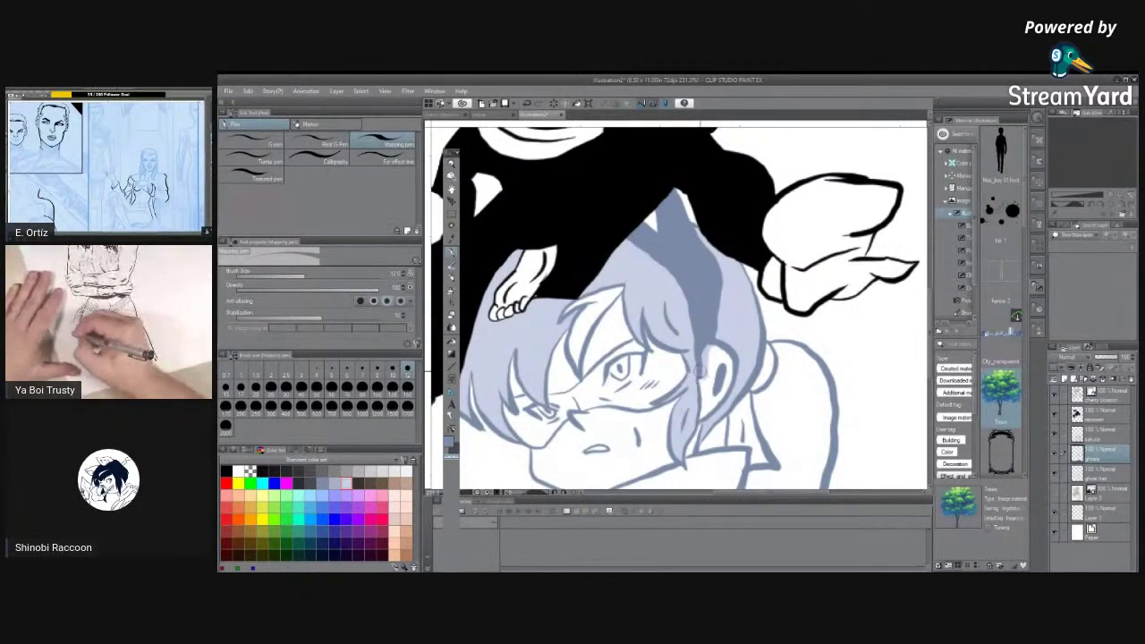
click(1061, 431)
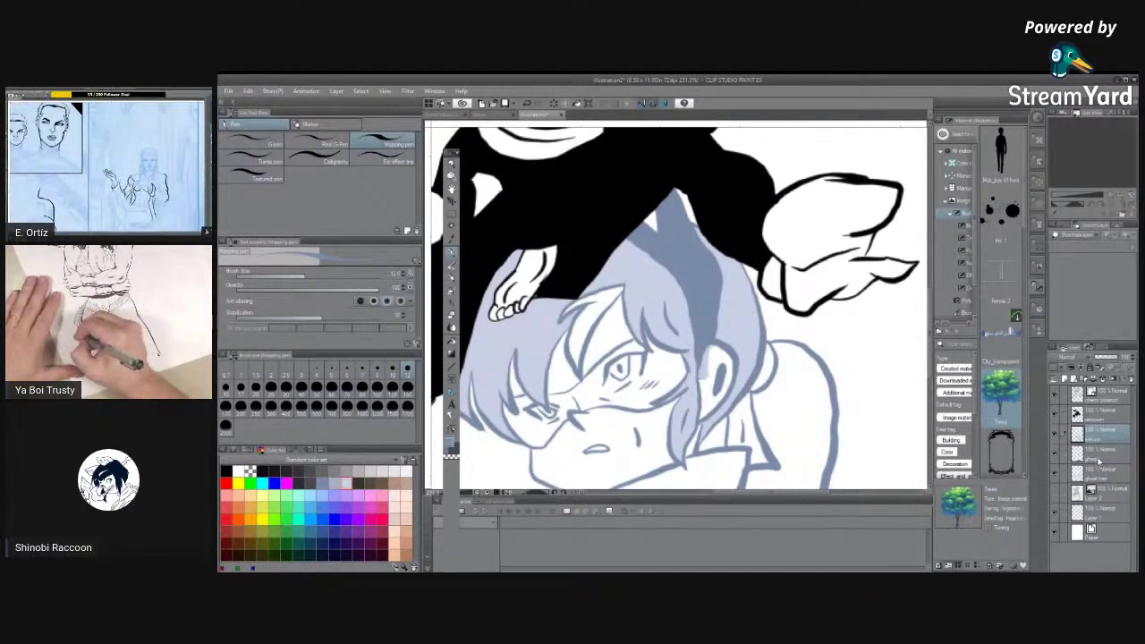
click(1099, 456)
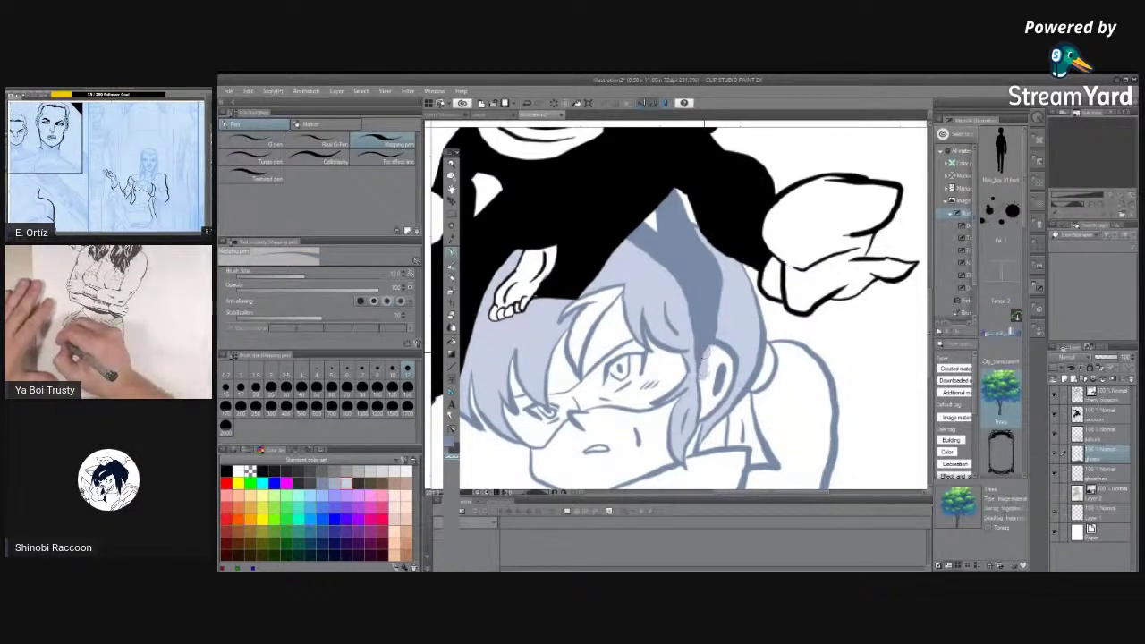
click(1093, 472)
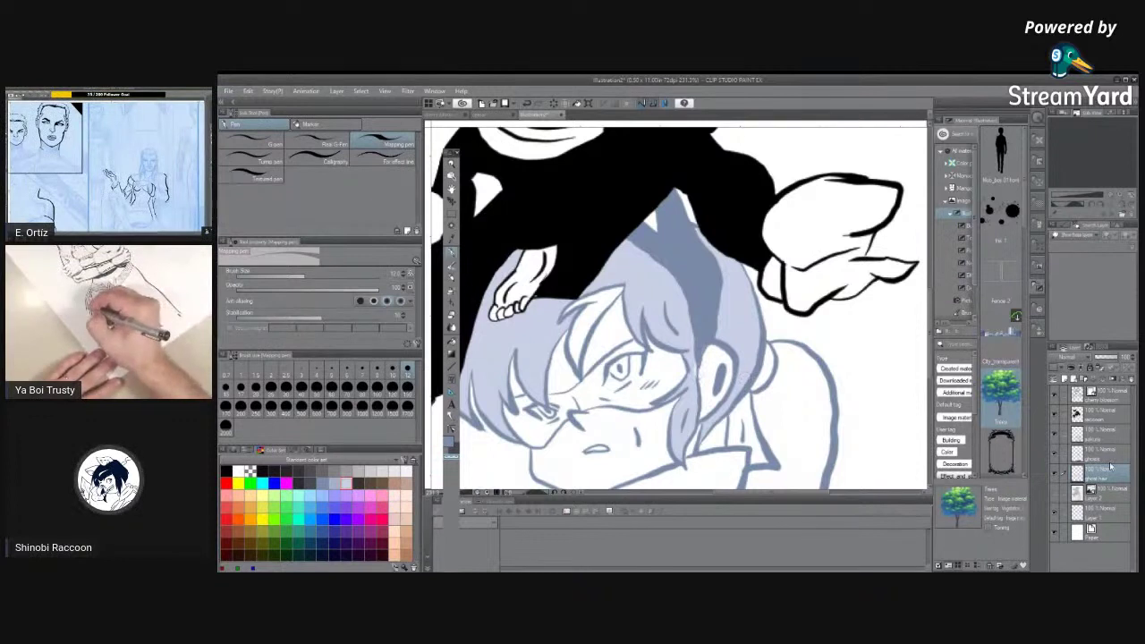
click(1100, 452)
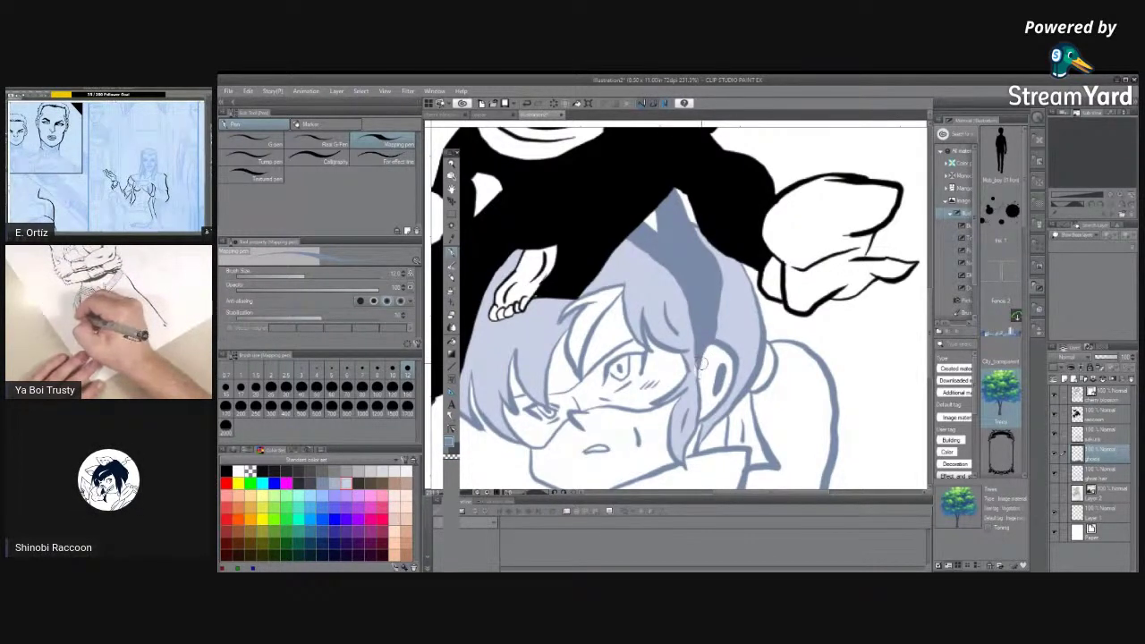
Fill the portrait's ponytail with the lighter greyish blue, picked from the drawing, on the "ghost hair" layer.
click(1100, 471)
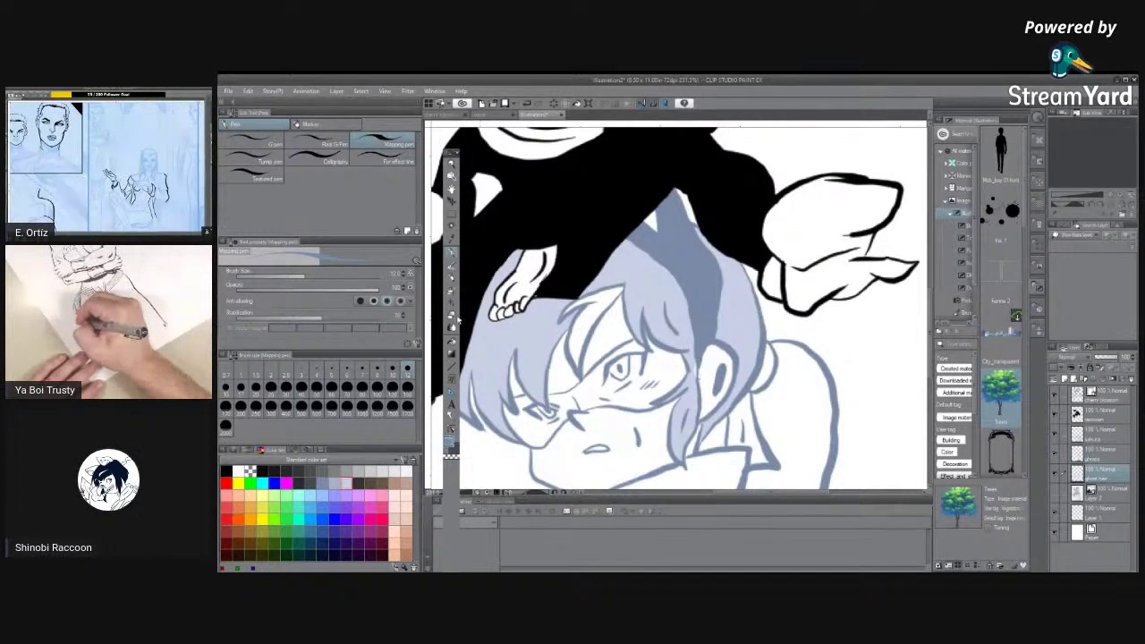
key(g)
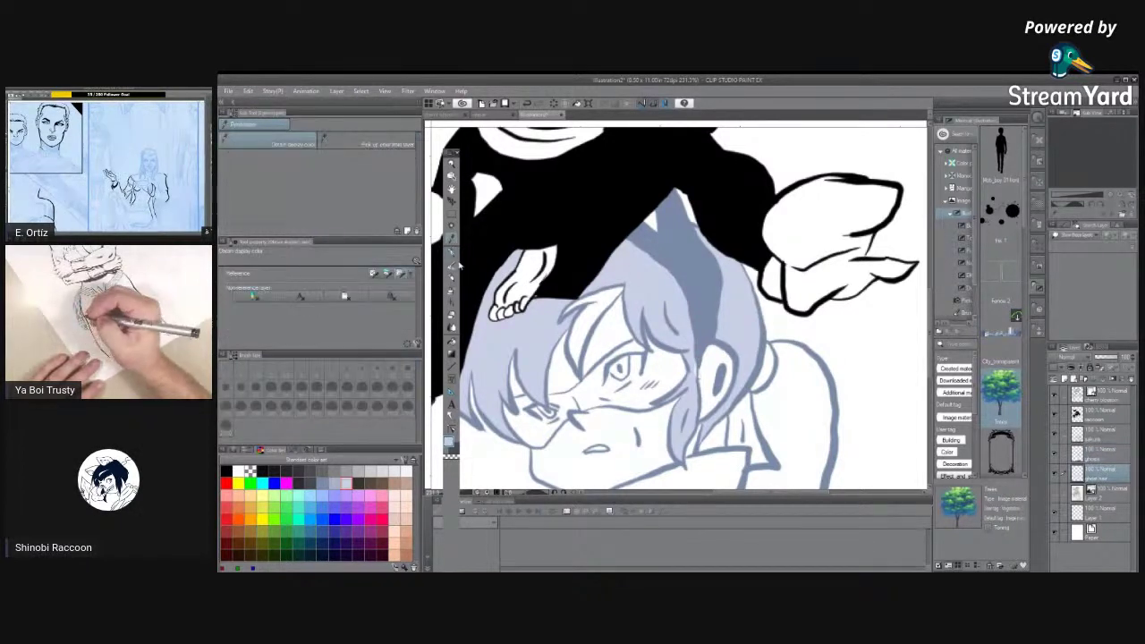
click(454, 264)
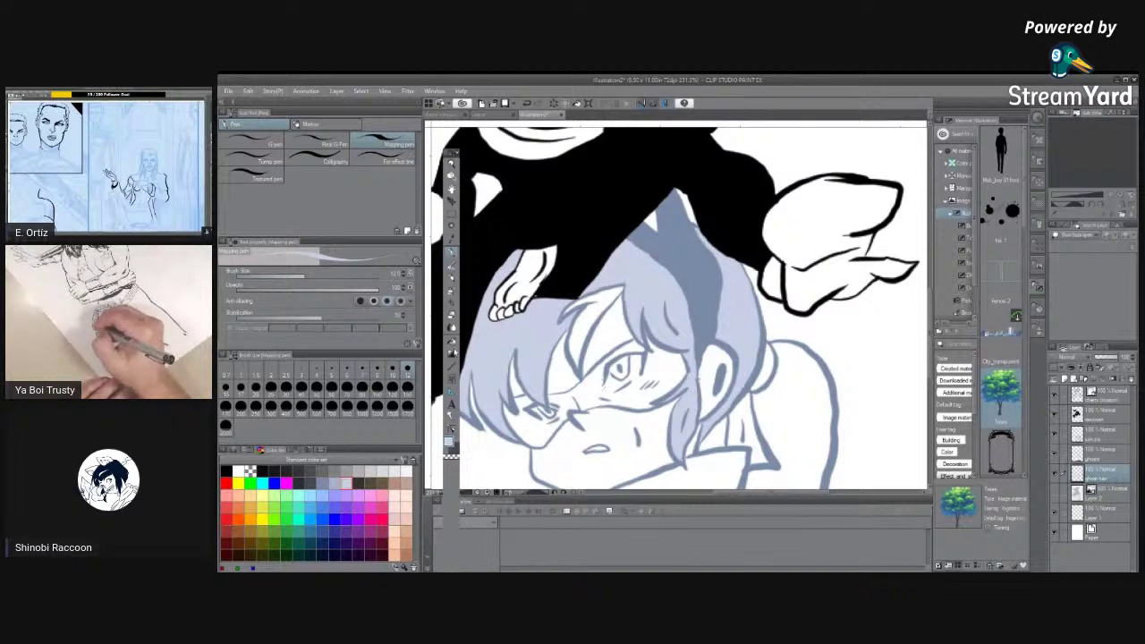
key(g)
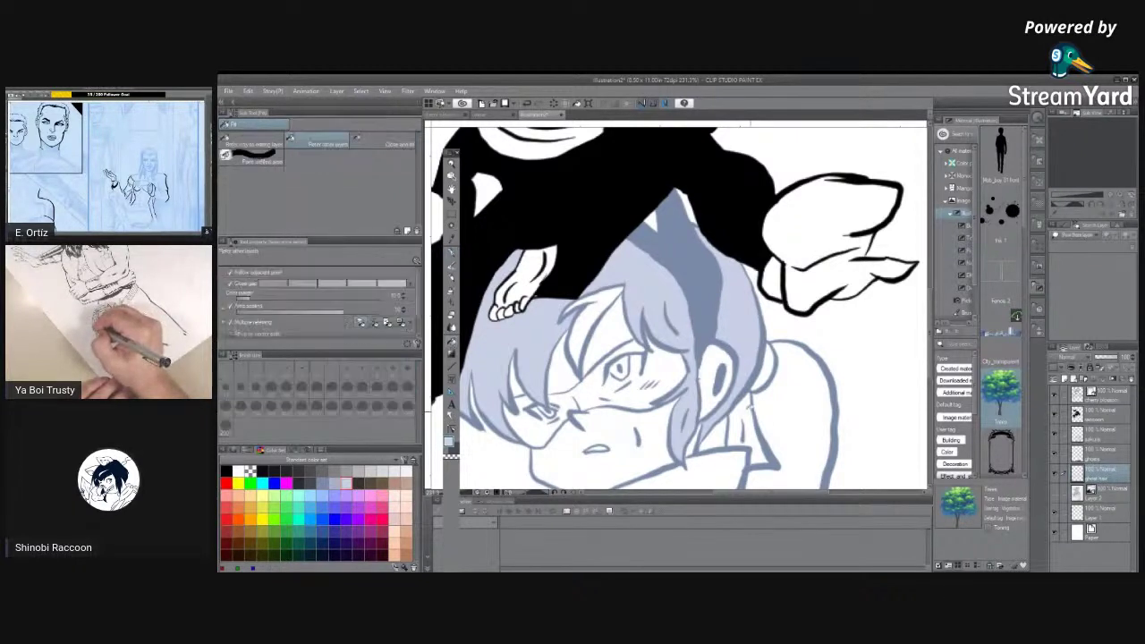
click(791, 427)
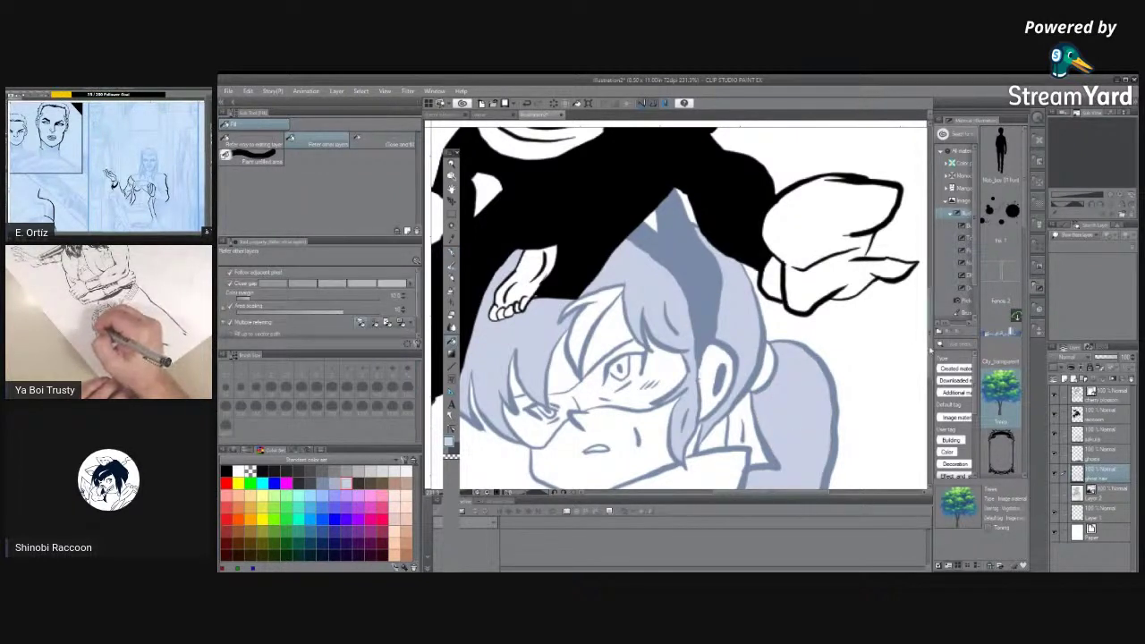
scroll(917, 358, down, 5)
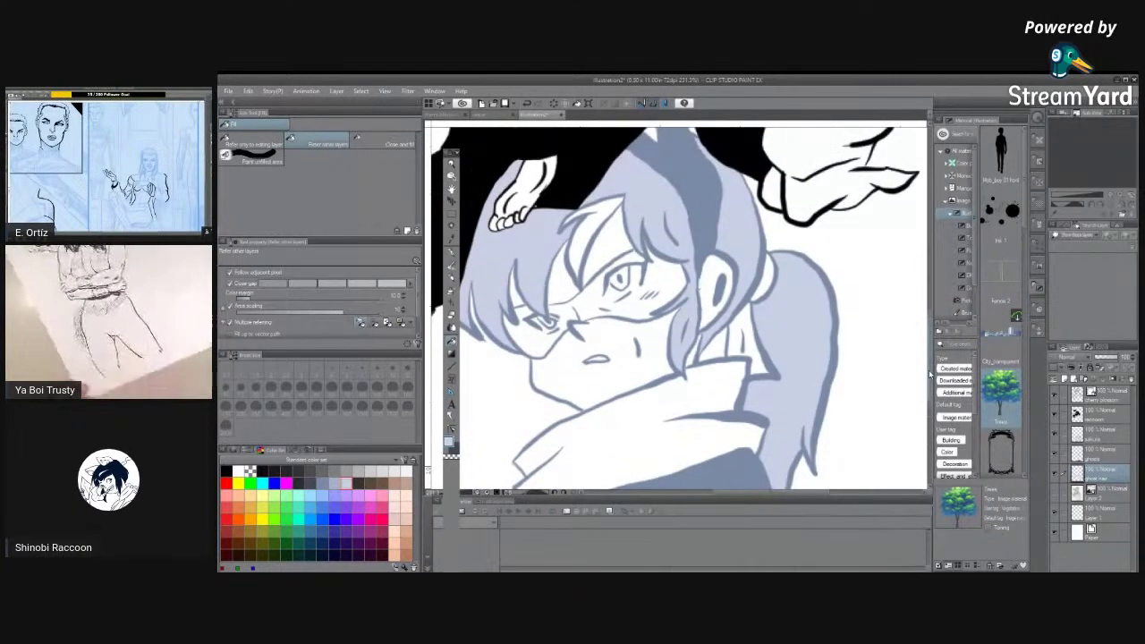
Fit the whole page in view and add a new layer directly below the "raccoon" layer.
scroll(880, 341, up, 2)
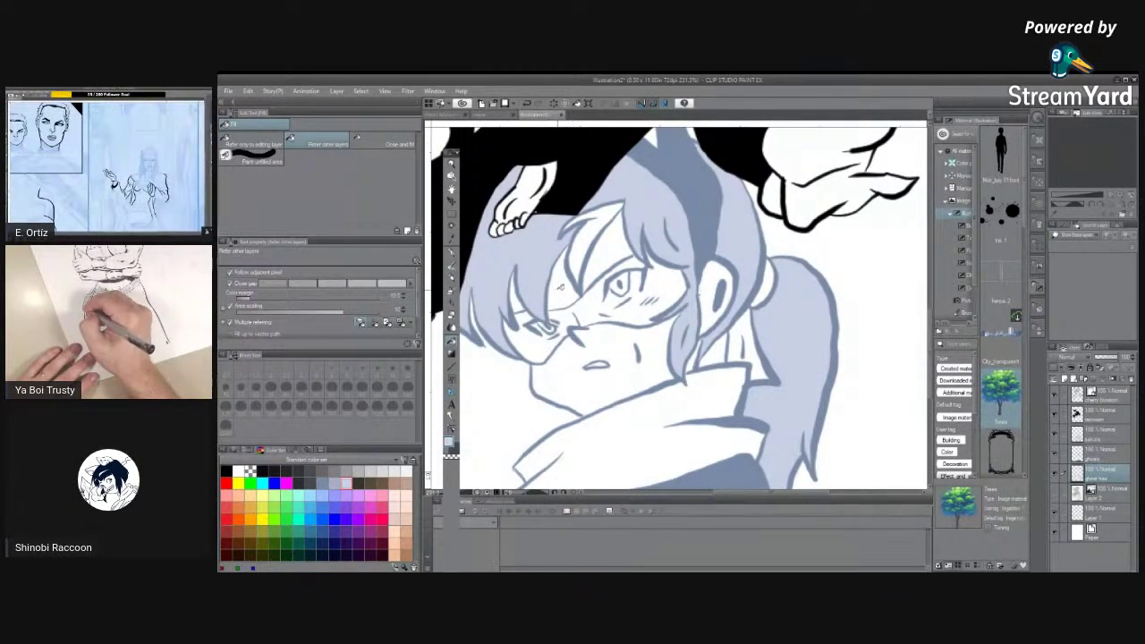
click(384, 91)
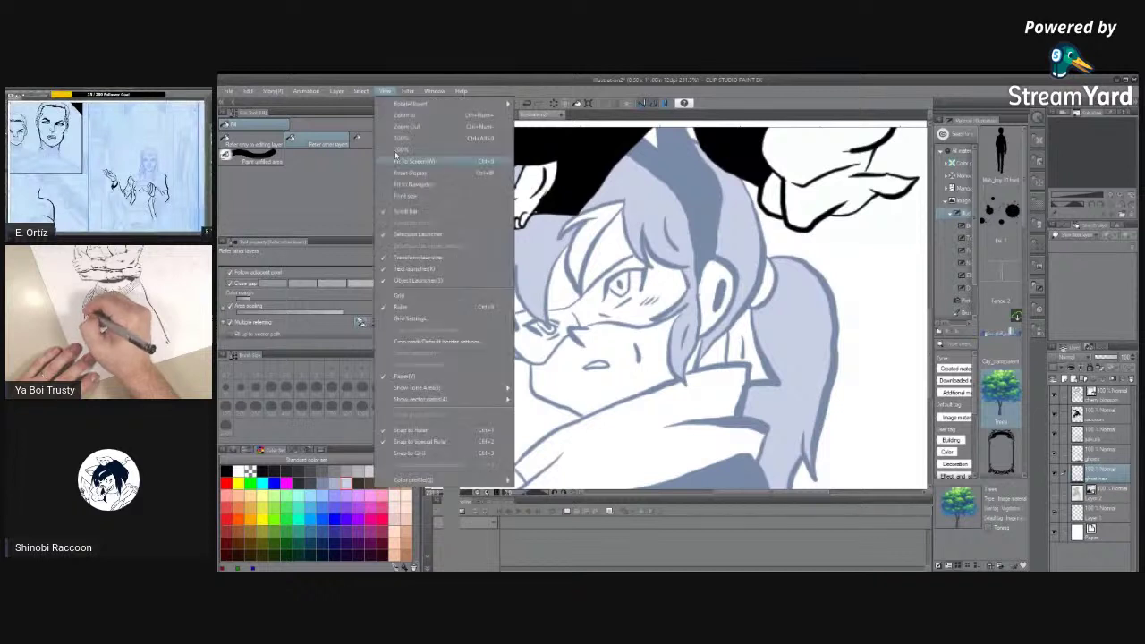
click(383, 164)
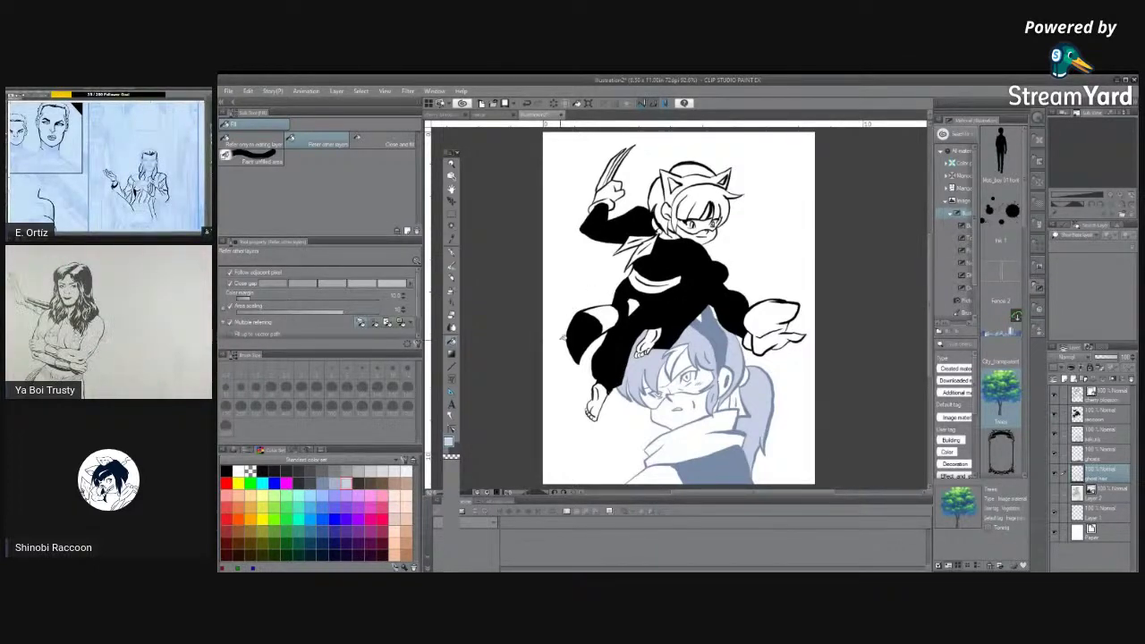
click(1102, 438)
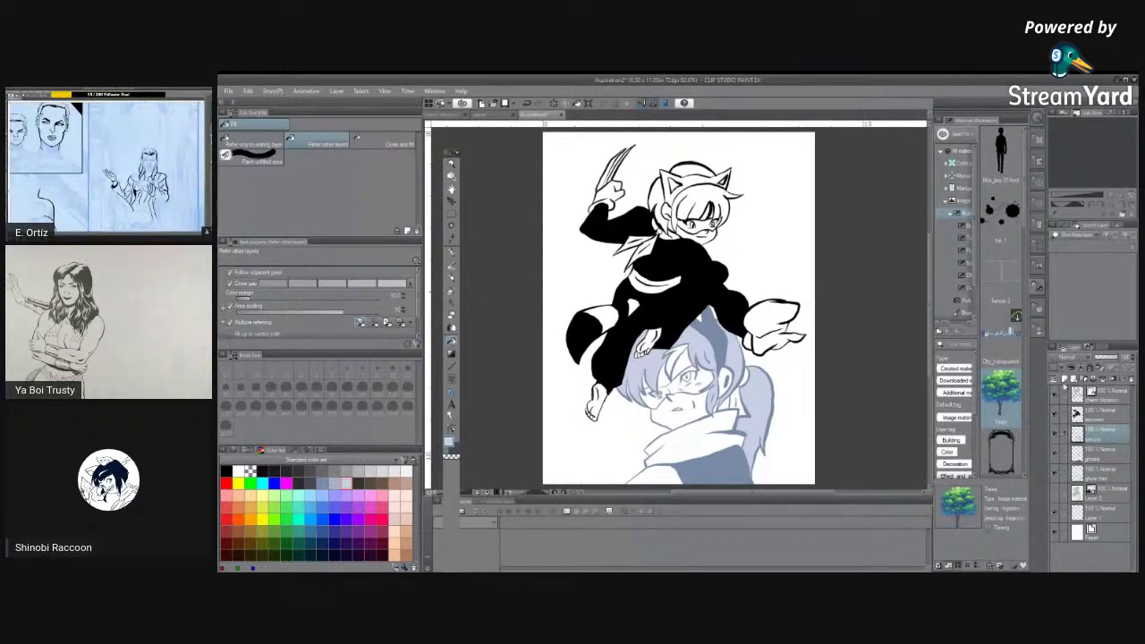
click(1064, 379)
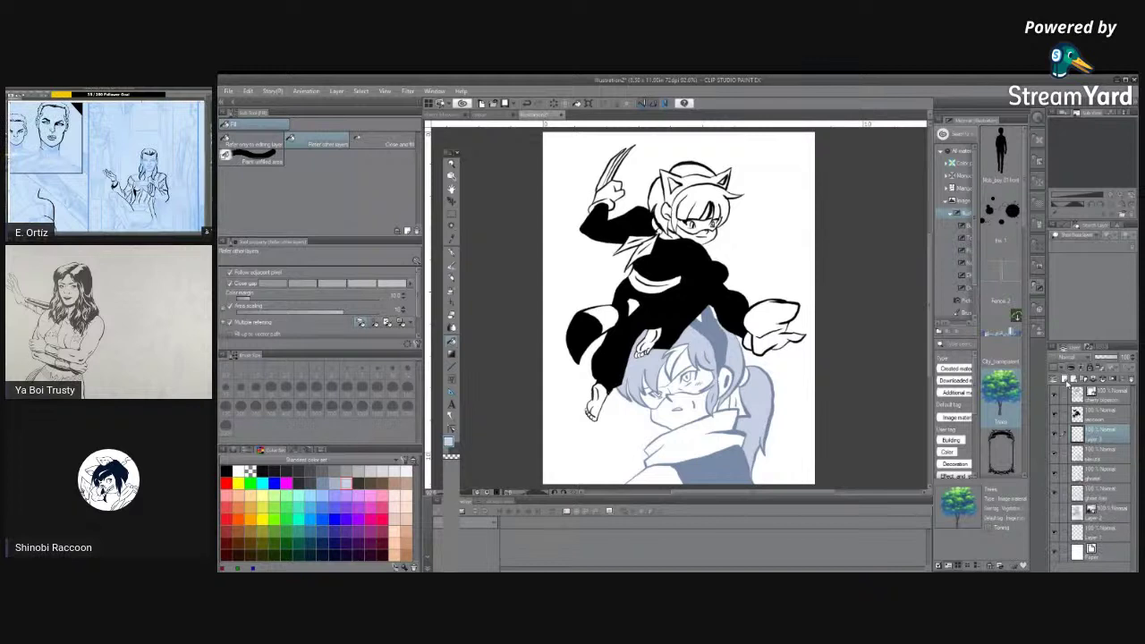
double_click(1095, 437)
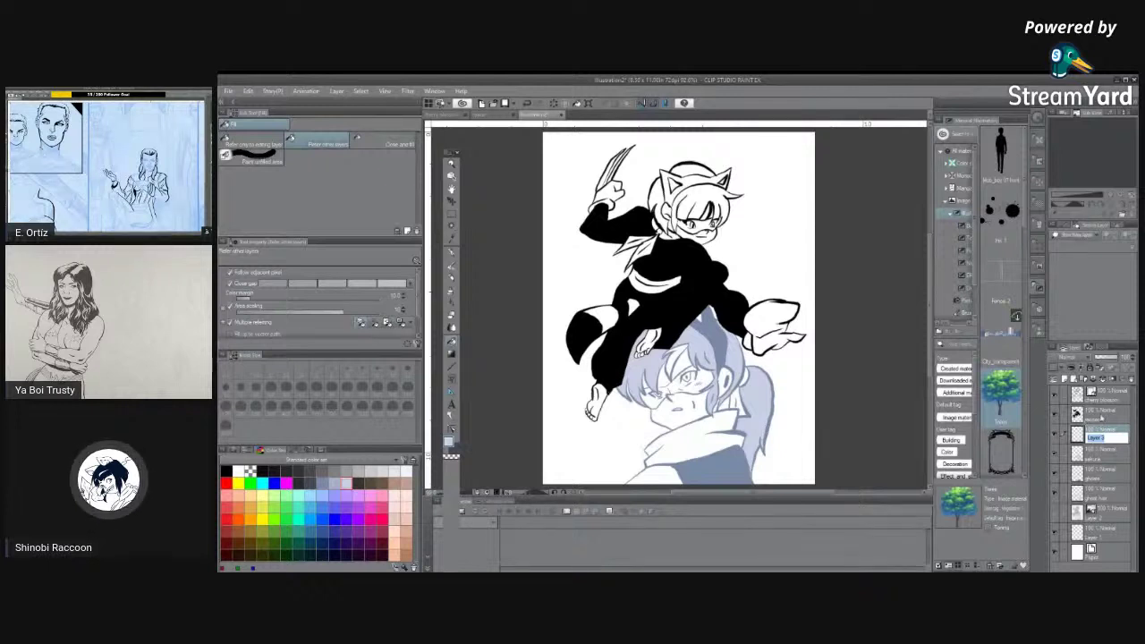
key(Return)
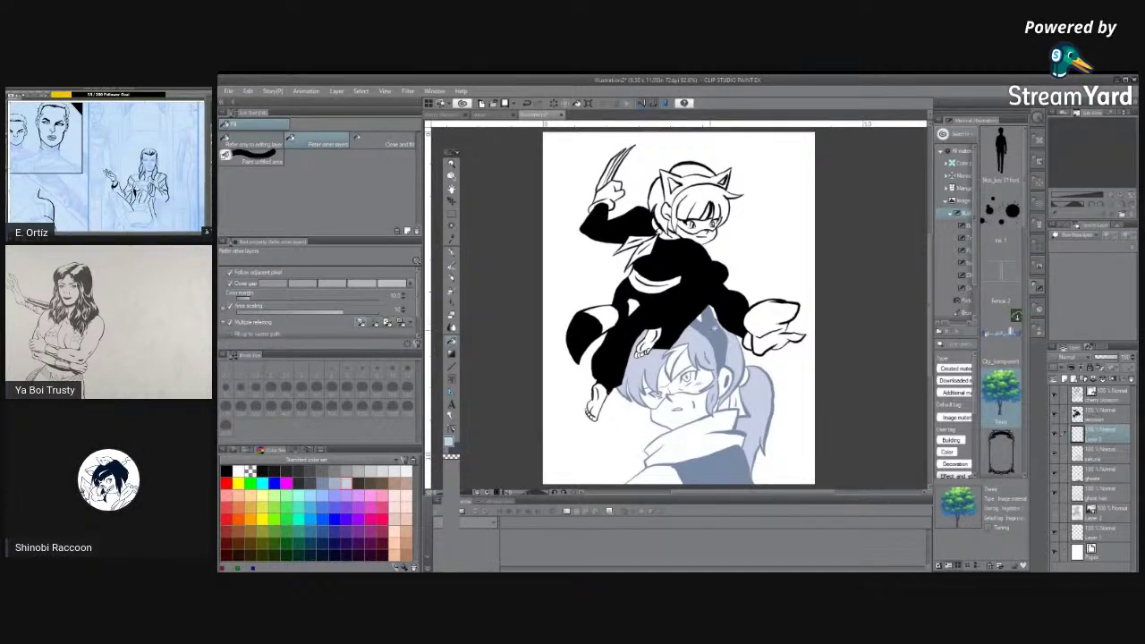
Fill the leaping character's cat-ear headband with black, picked from the drawing, on the "raccoon" layer.
click(1100, 413)
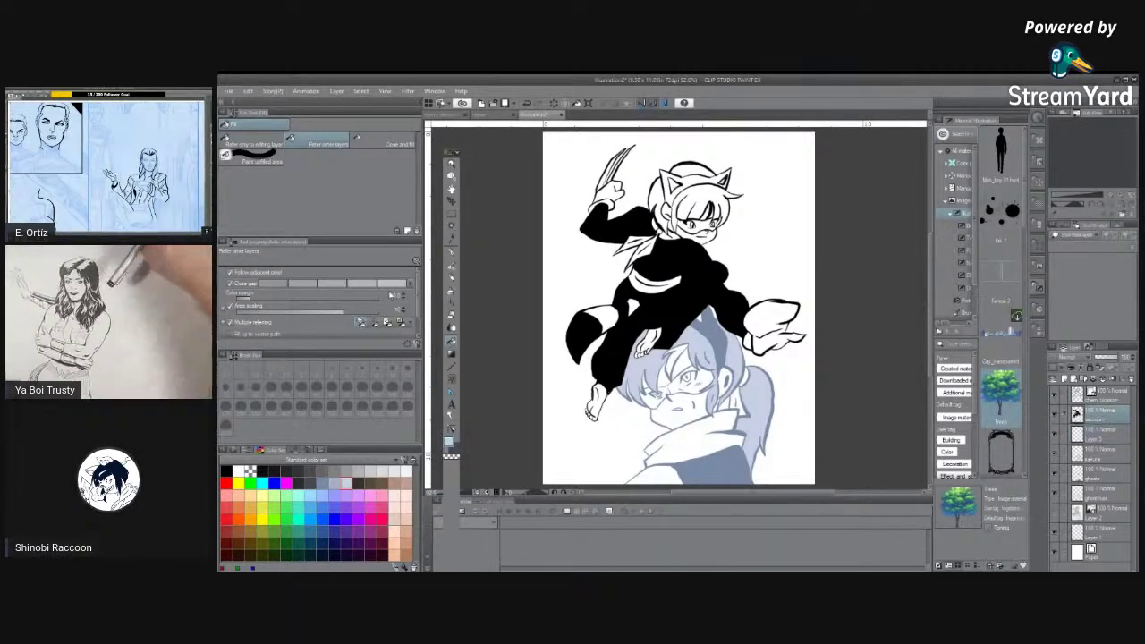
click(451, 243)
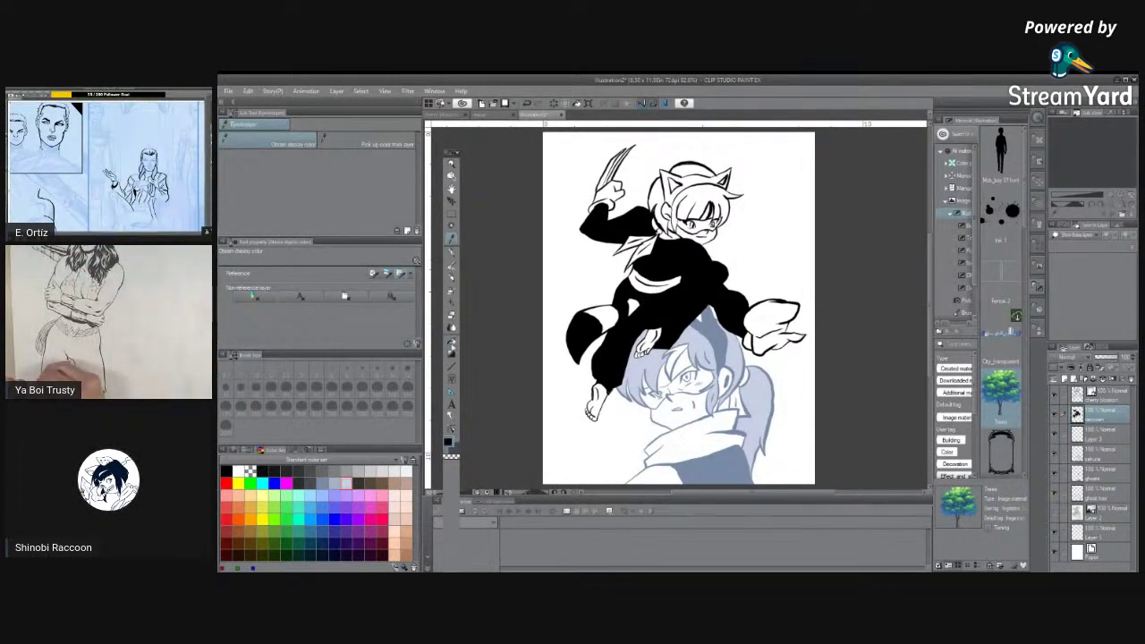
key(g)
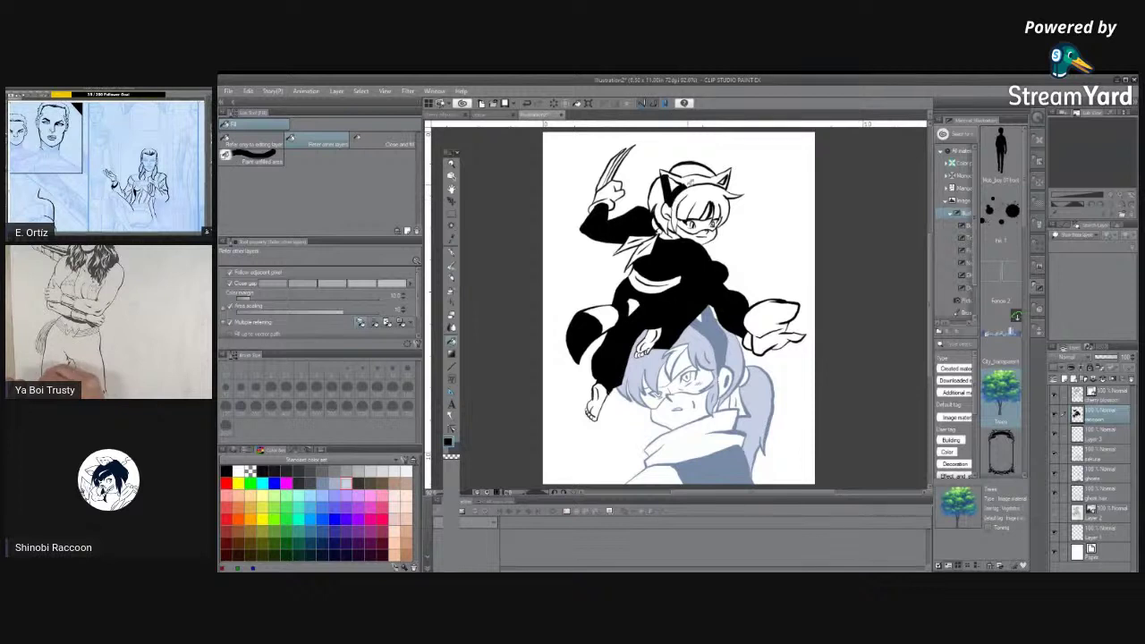
click(668, 180)
click(721, 177)
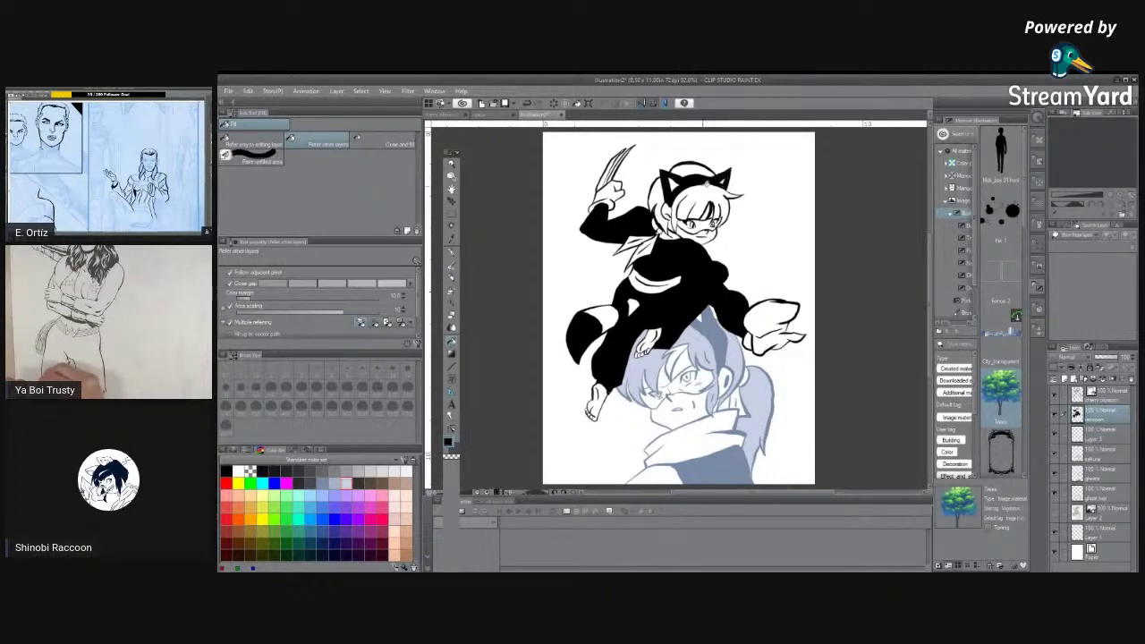
Paint the leaping character's hair behind the headband and ear dark red with the Mapping pen on the "raccoon hair" layer.
key(p)
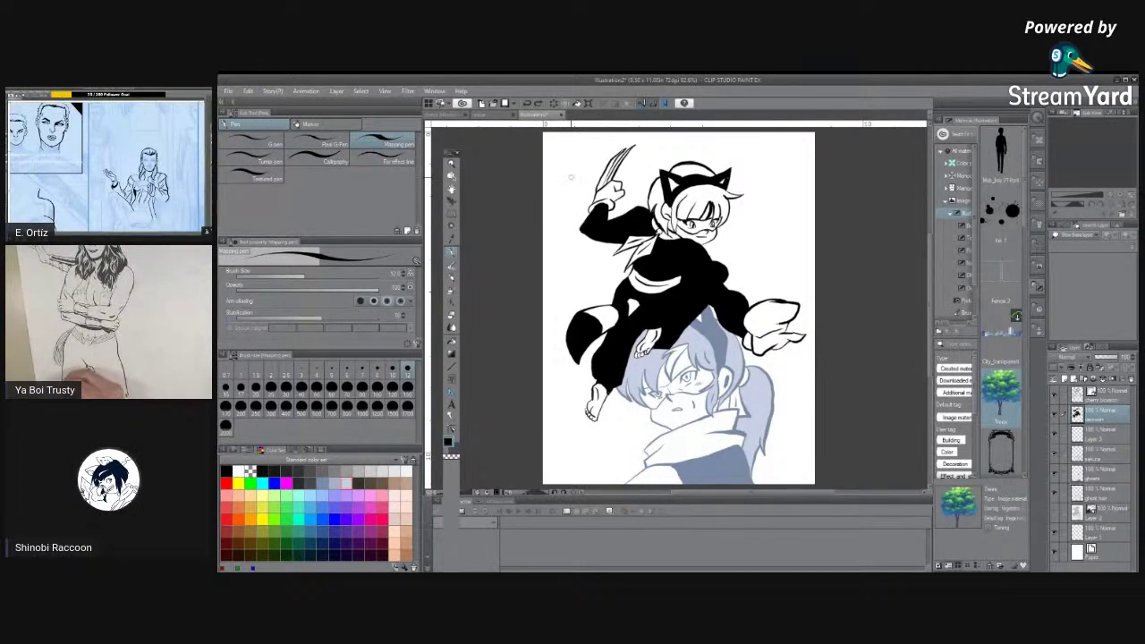
drag(723, 189, 747, 185)
key(ctrl+z)
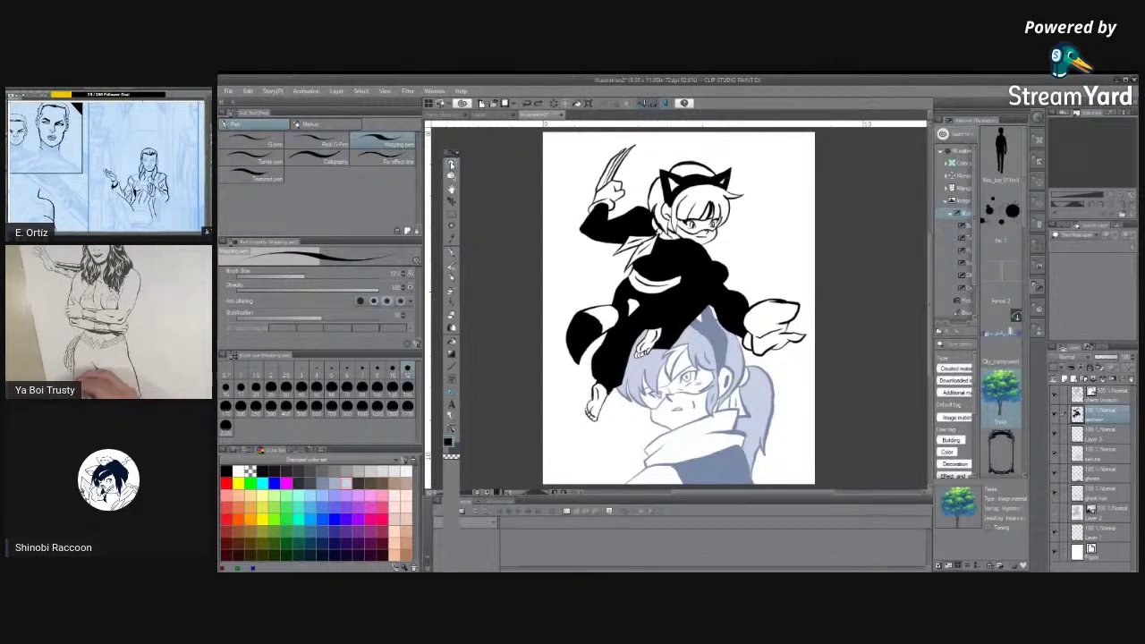
key(ctrl+space)
drag(735, 215, 787, 216)
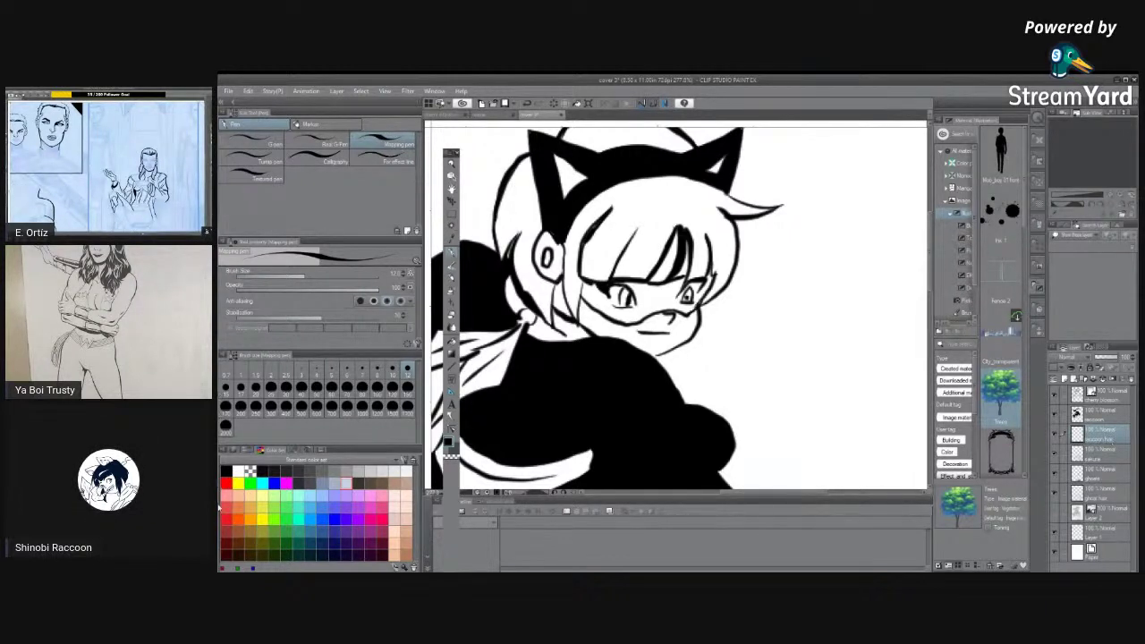
click(227, 542)
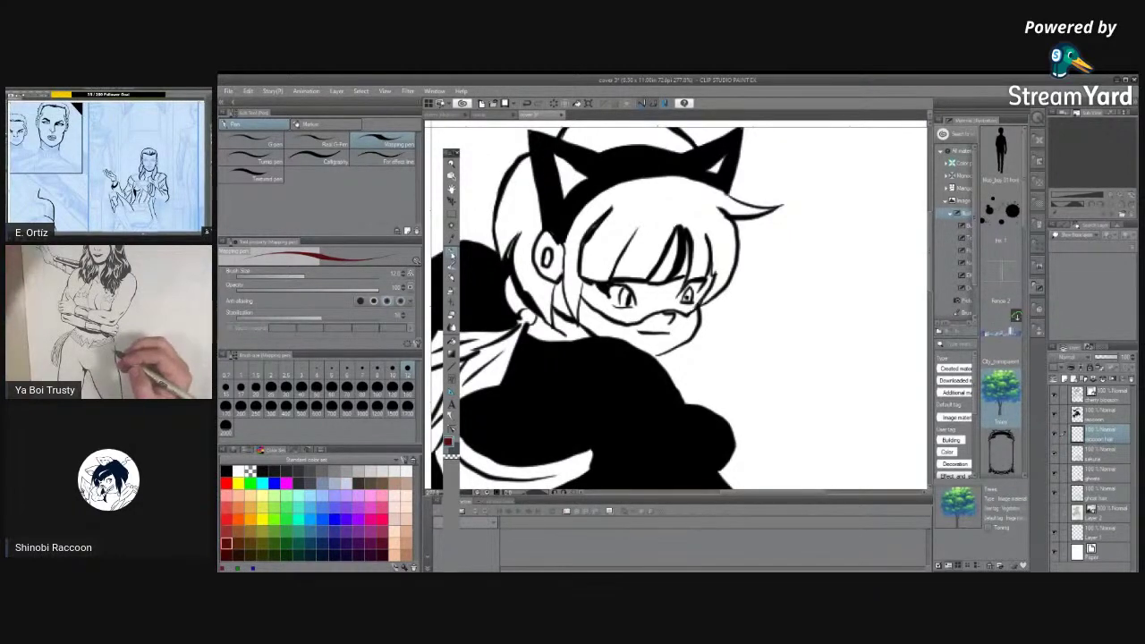
mouse_move(536, 191)
mouse_down()
mouse_move(510, 235)
mouse_move(515, 220)
mouse_up()
mouse_move(542, 152)
mouse_down()
mouse_move(498, 216)
mouse_move(501, 253)
mouse_move(497, 231)
mouse_move(518, 187)
mouse_move(504, 235)
mouse_up()
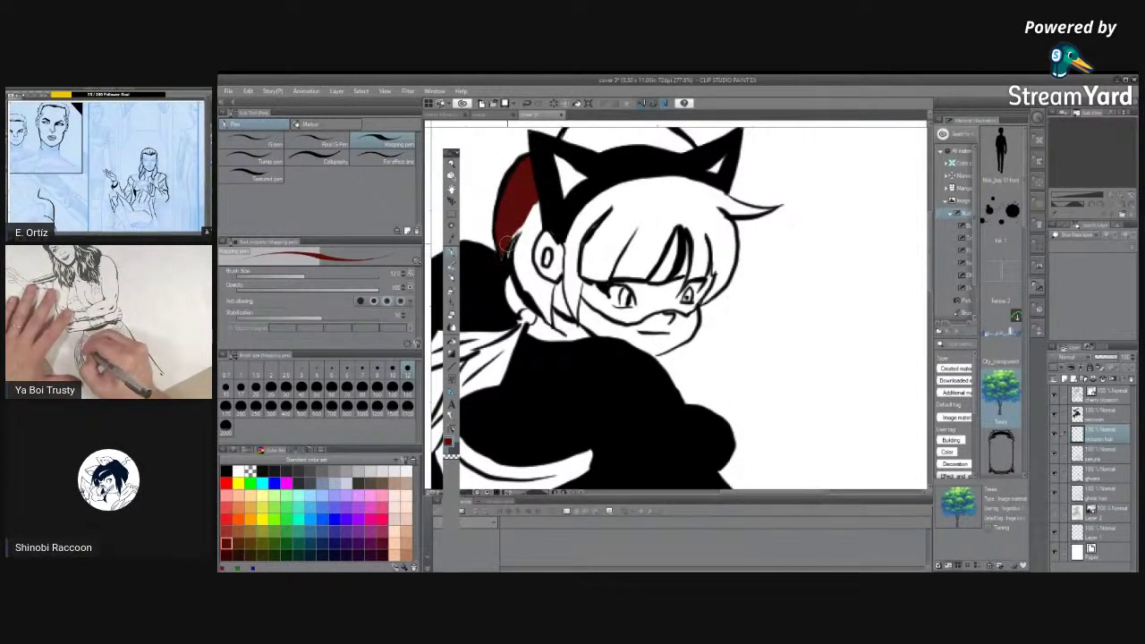
mouse_move(504, 250)
mouse_down()
mouse_move(524, 199)
mouse_move(534, 200)
mouse_move(523, 235)
mouse_move(535, 204)
mouse_move(539, 229)
mouse_move(522, 239)
mouse_move(517, 272)
mouse_move(527, 238)
mouse_move(531, 278)
mouse_move(526, 270)
mouse_move(549, 286)
mouse_move(548, 304)
mouse_move(550, 288)
mouse_move(550, 322)
mouse_move(520, 279)
mouse_move(537, 316)
mouse_up()
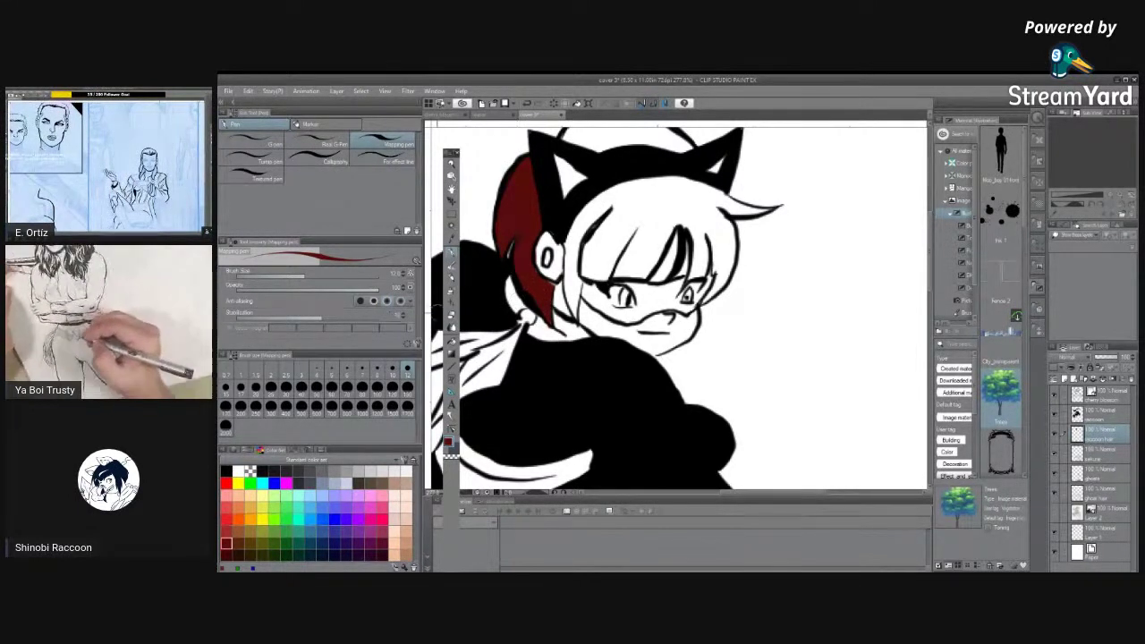
Fill the character's side lock, bangs and crown hair with the same dark red on the "raccoon hair" layer.
key(g)
click(575, 285)
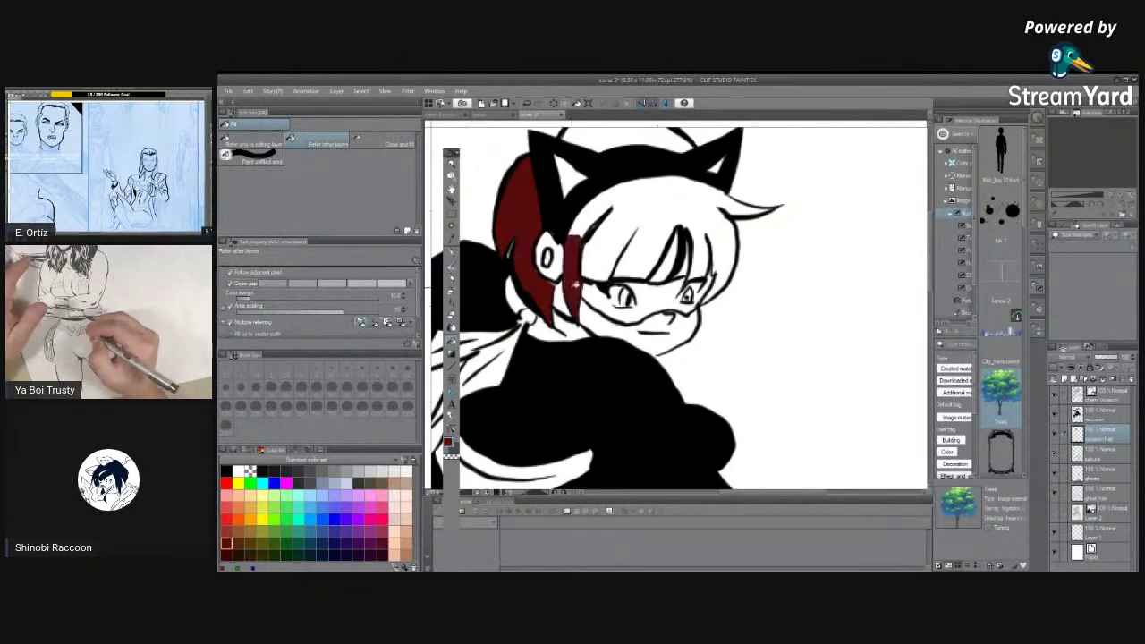
click(624, 247)
click(597, 207)
click(659, 206)
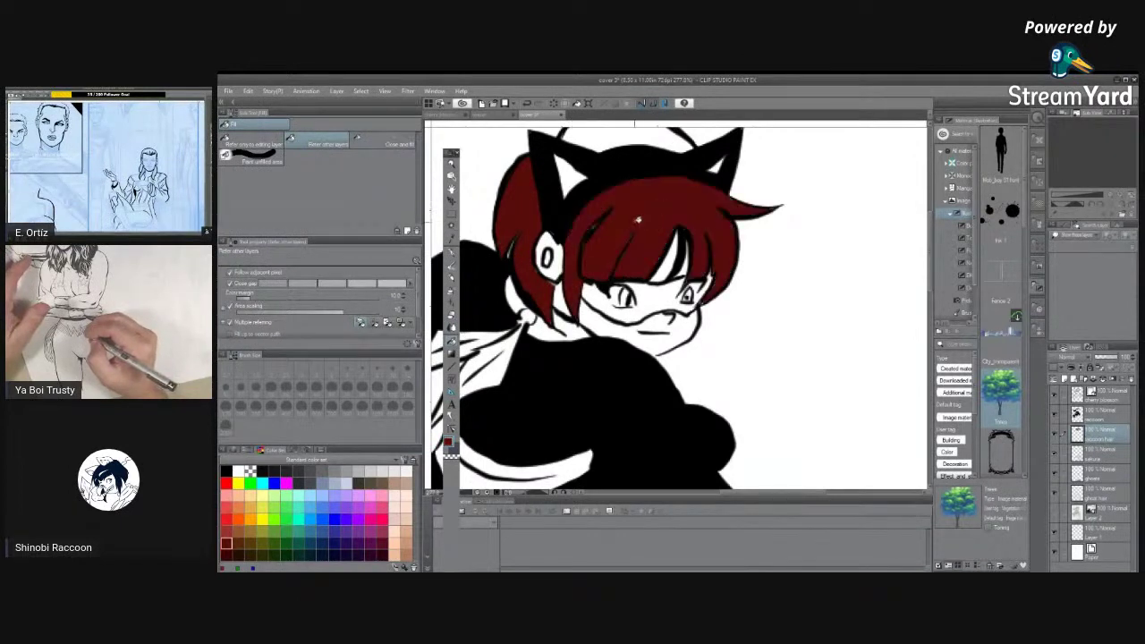
click(597, 143)
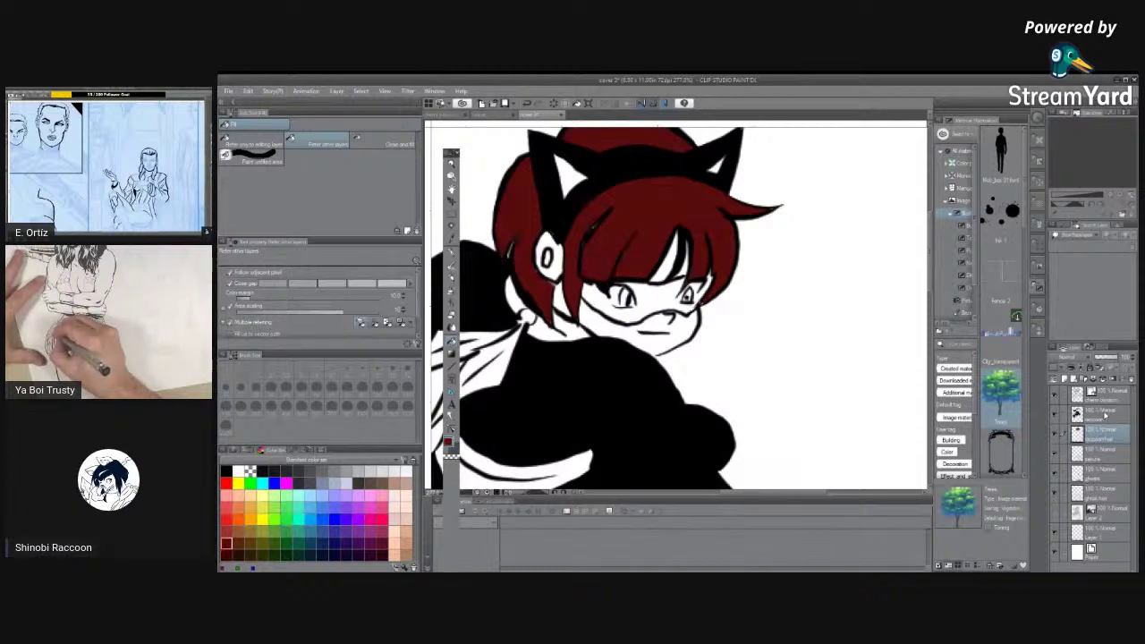
Touch up the gaps in the hair's strand lines in black on the character's line-art layer and save the file.
click(1112, 401)
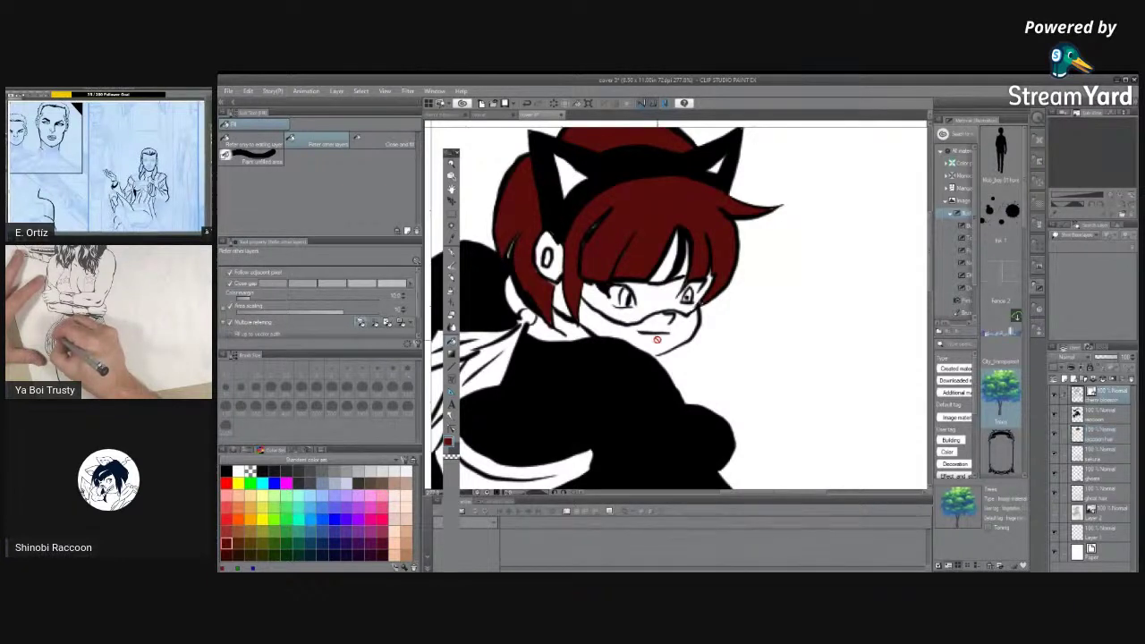
key(x)
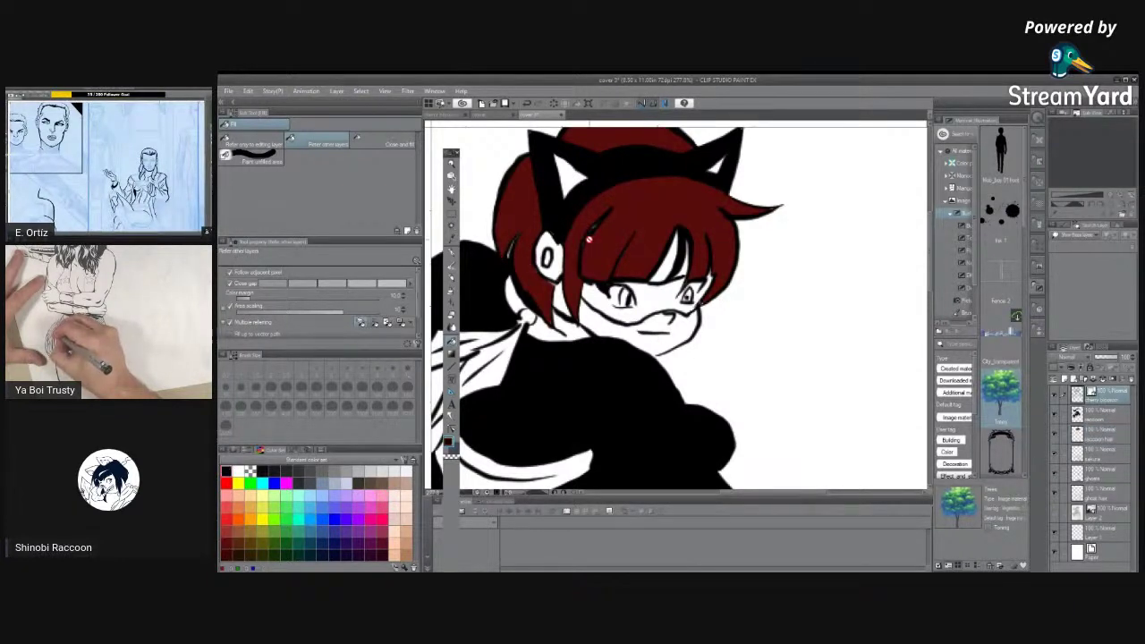
click(451, 255)
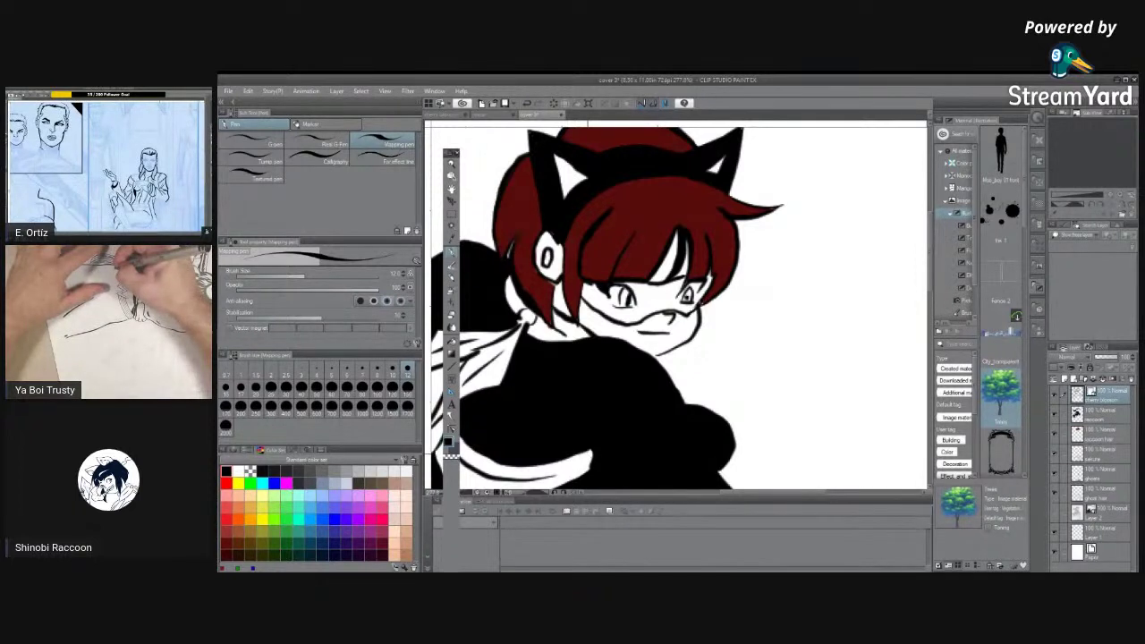
key(ctrl+s)
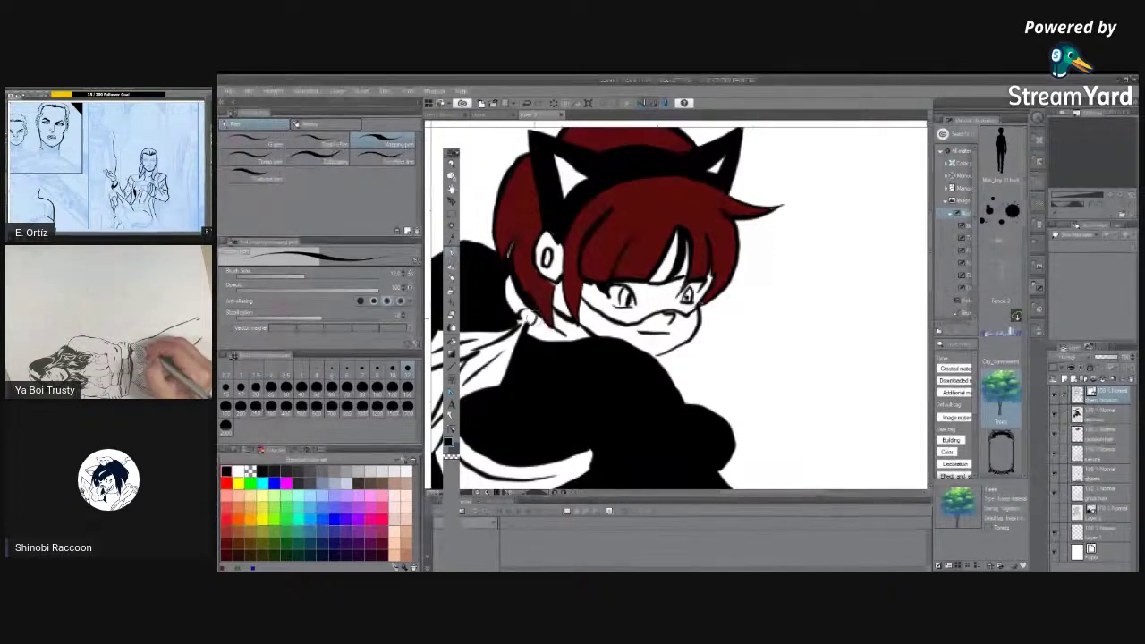
Mix a near-black red (0D0202) from the hair colour and paint shadows over the back hair, side lock and lower bangs.
click(414, 516)
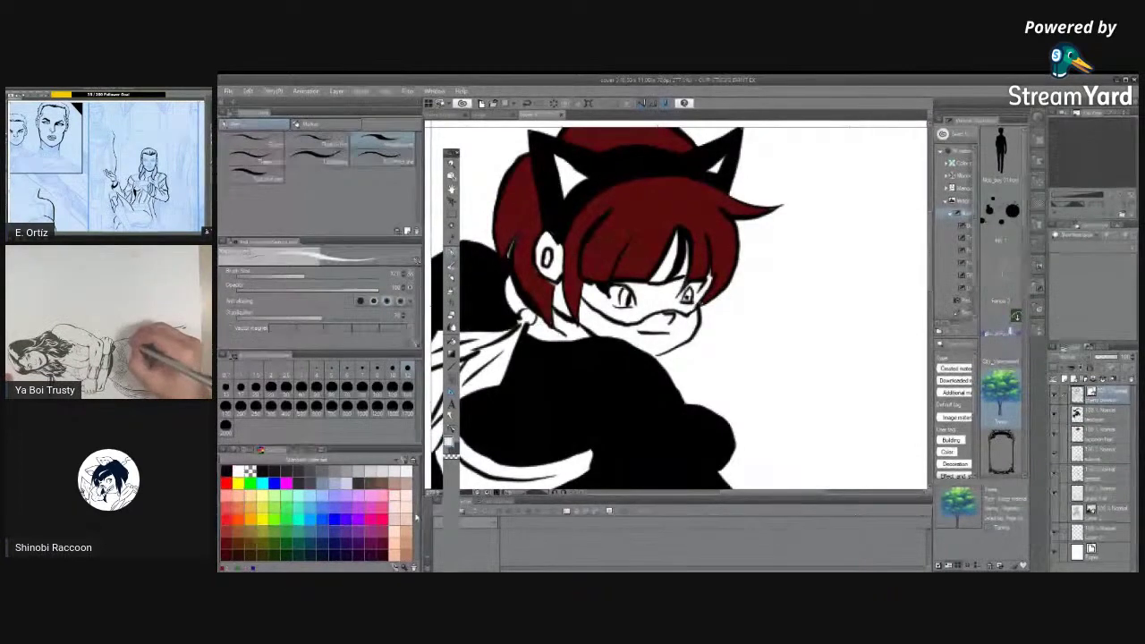
click(452, 241)
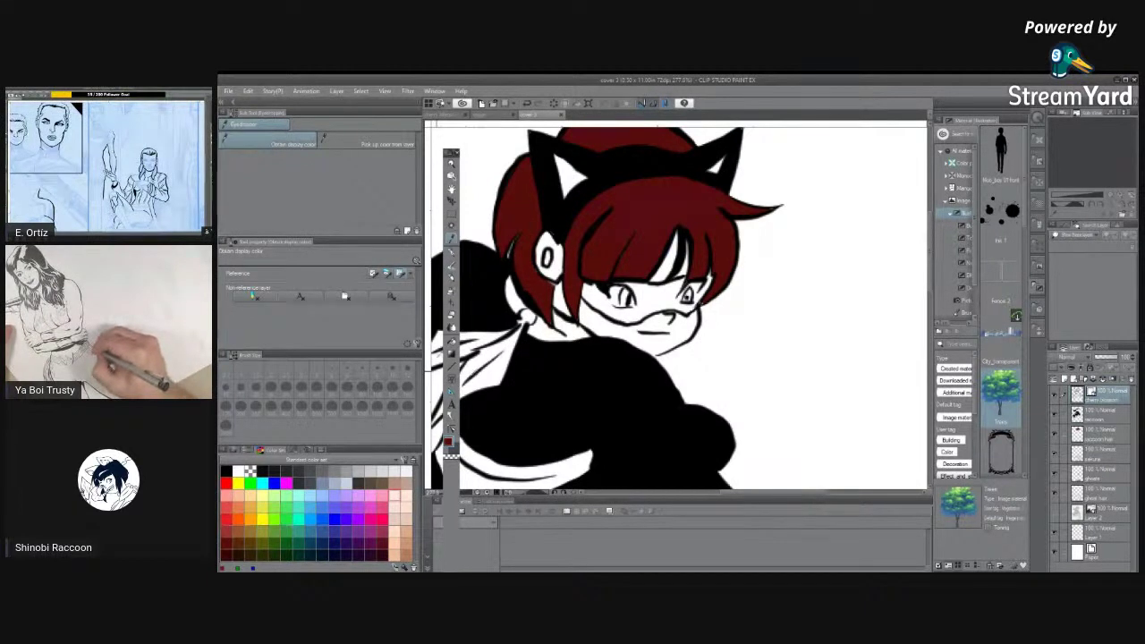
click(448, 440)
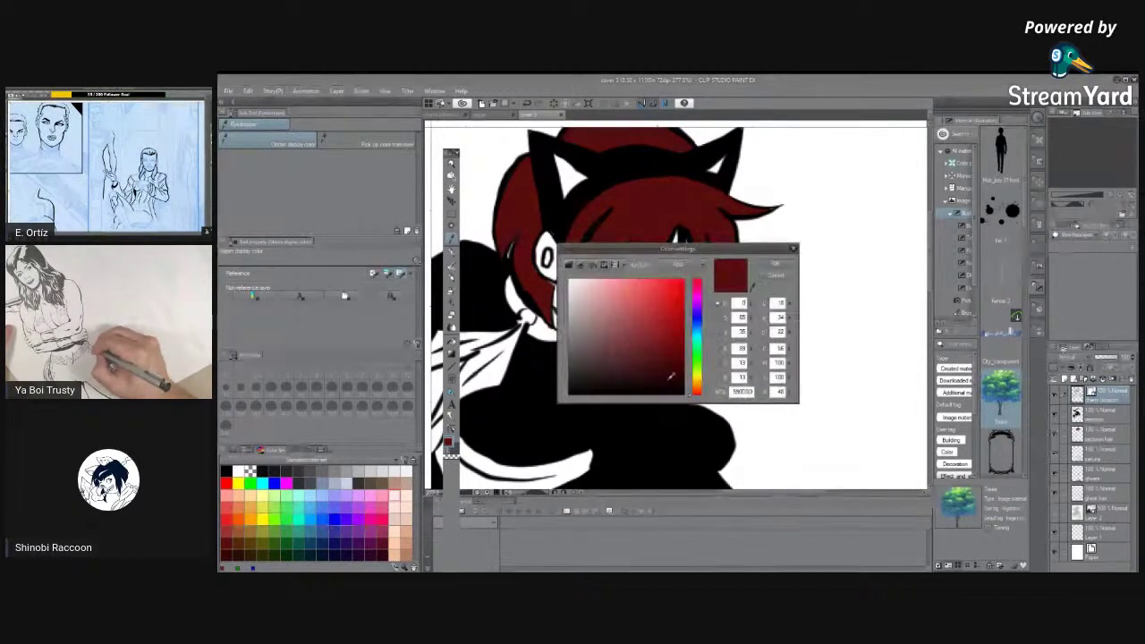
click(666, 387)
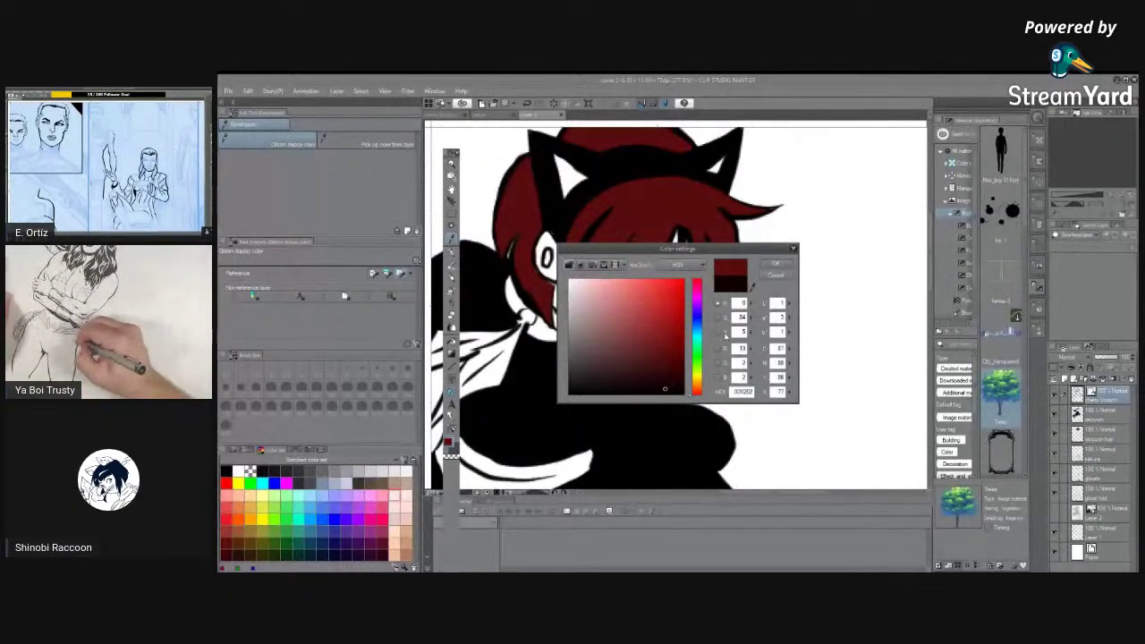
click(772, 265)
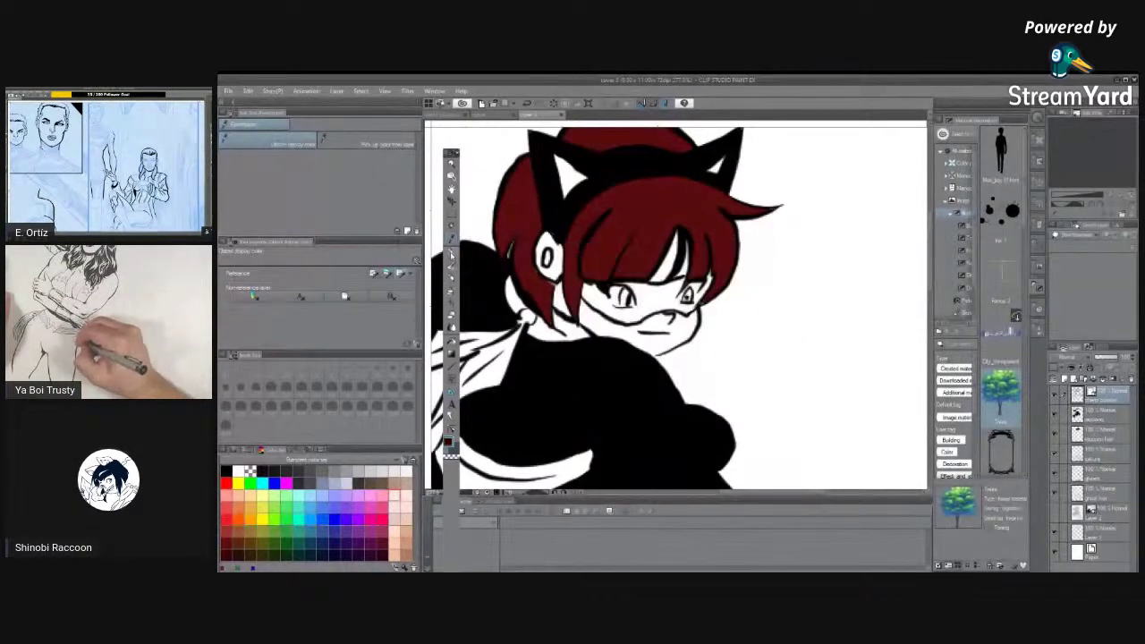
key(p)
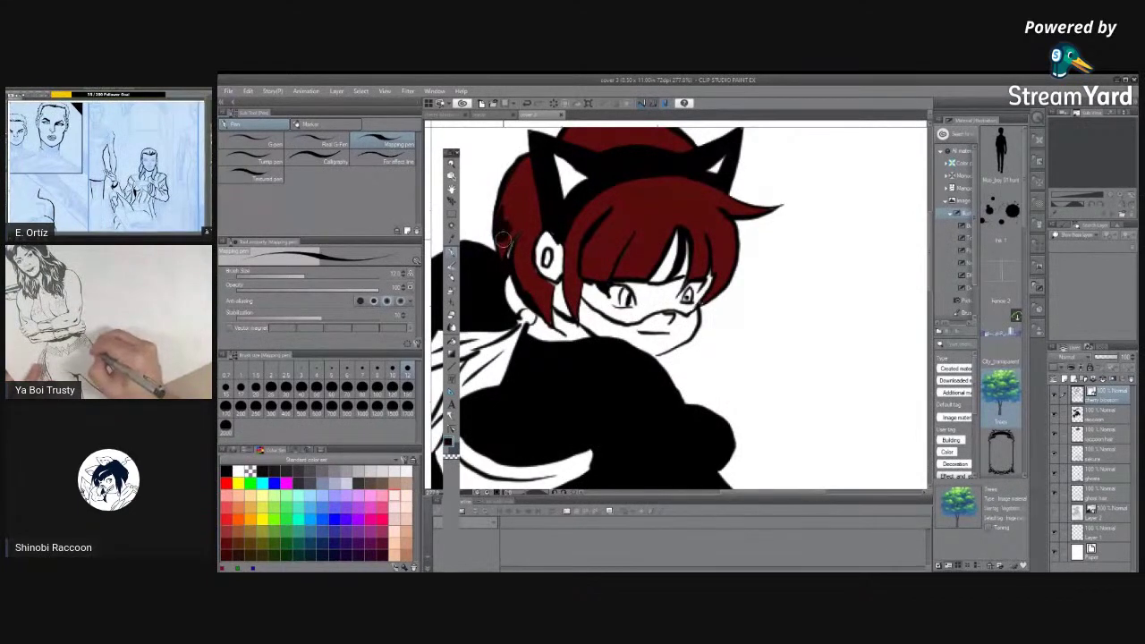
mouse_move(504, 240)
mouse_down()
mouse_move(501, 224)
mouse_move(504, 261)
mouse_move(517, 255)
mouse_move(523, 288)
mouse_move(519, 258)
mouse_move(536, 273)
mouse_move(542, 315)
mouse_move(544, 282)
mouse_move(552, 325)
mouse_up()
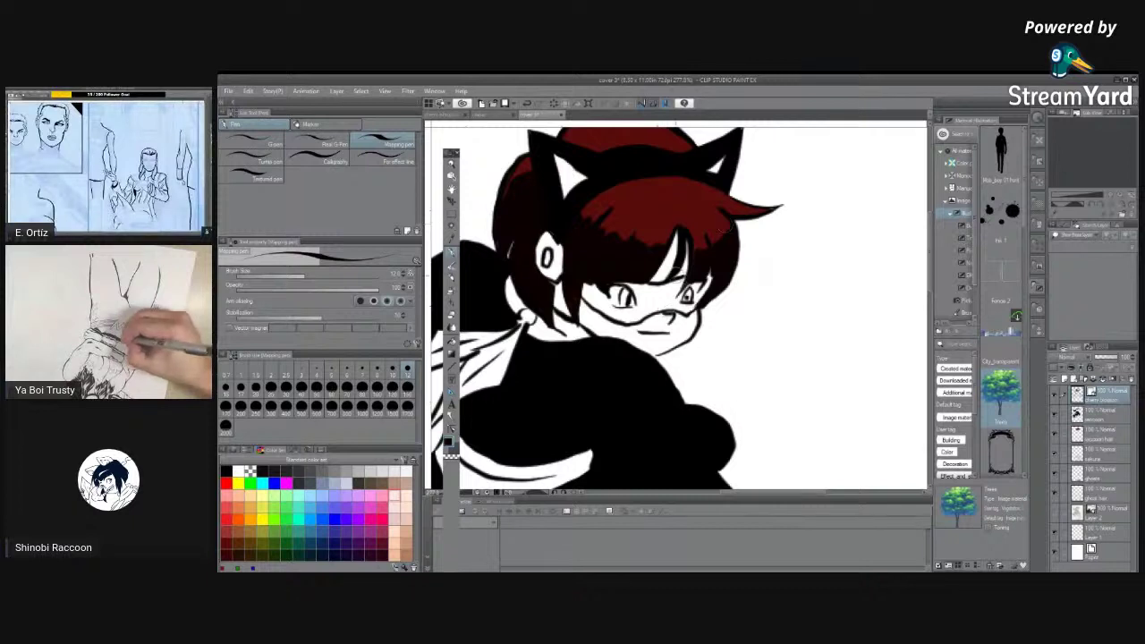
Check the top line-art layer by hiding and reshowing it, and undo the misplaced hair shadows back to the flat dark red.
click(384, 91)
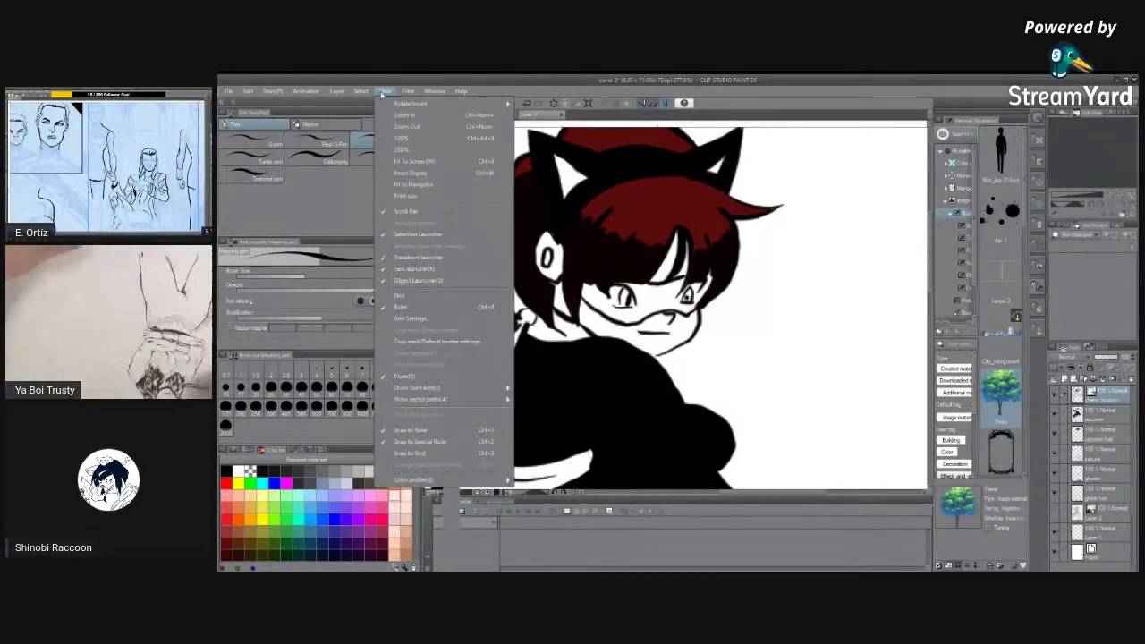
click(414, 161)
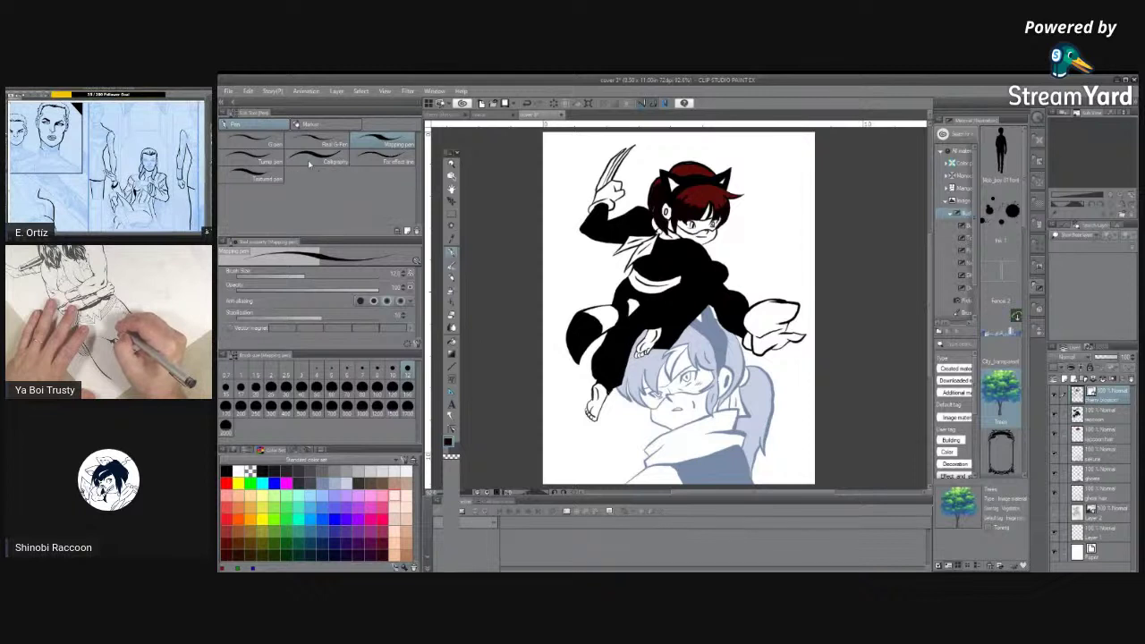
click(229, 496)
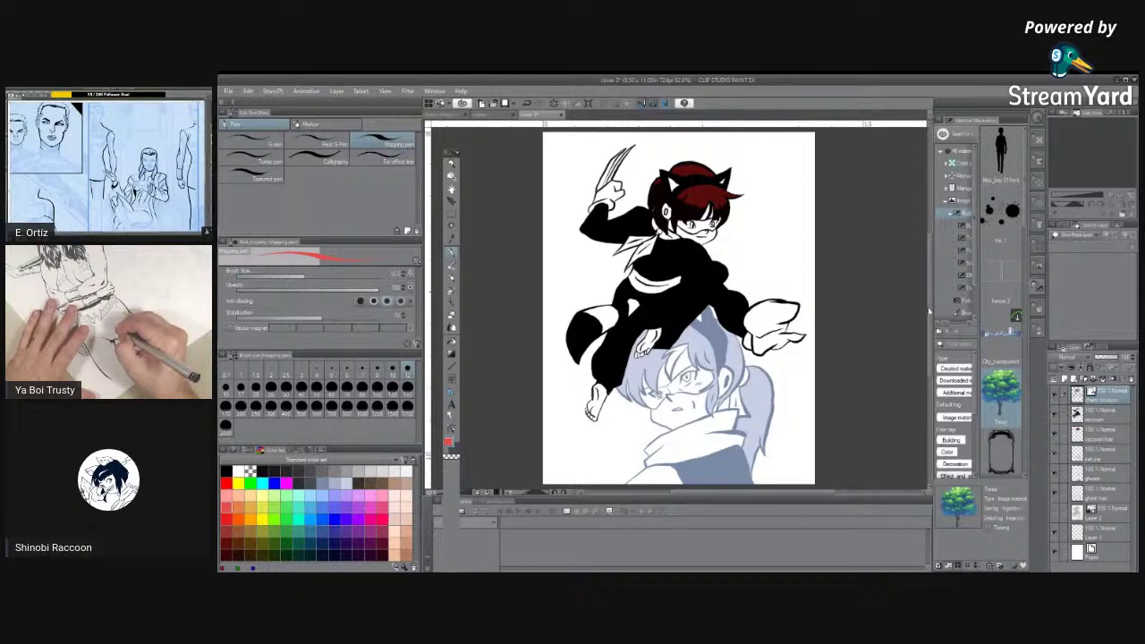
click(1055, 402)
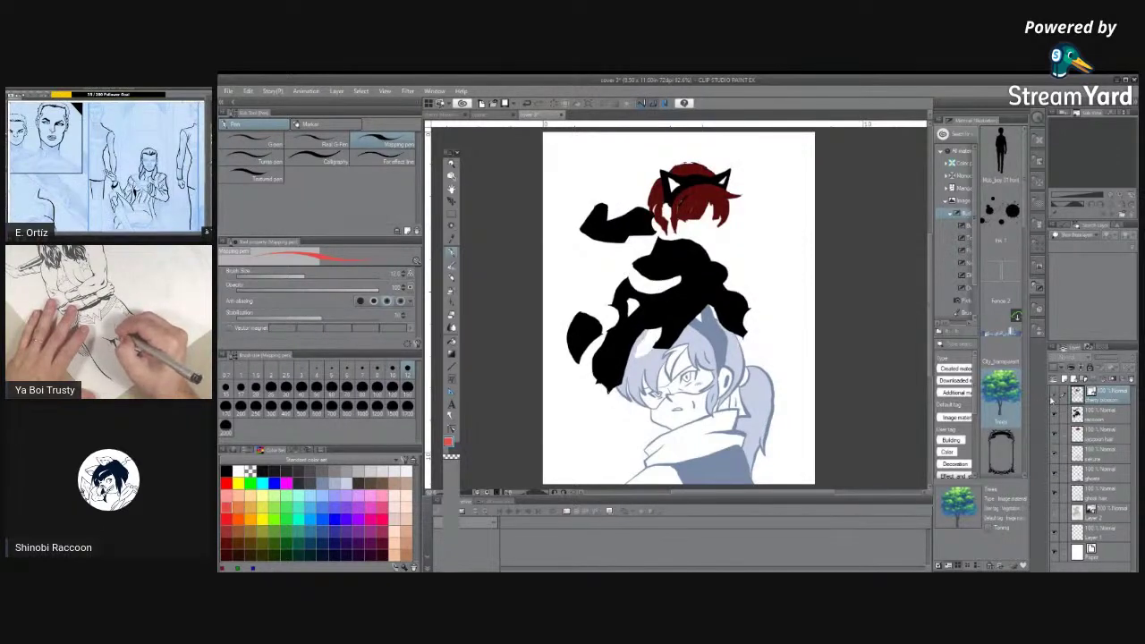
click(1053, 394)
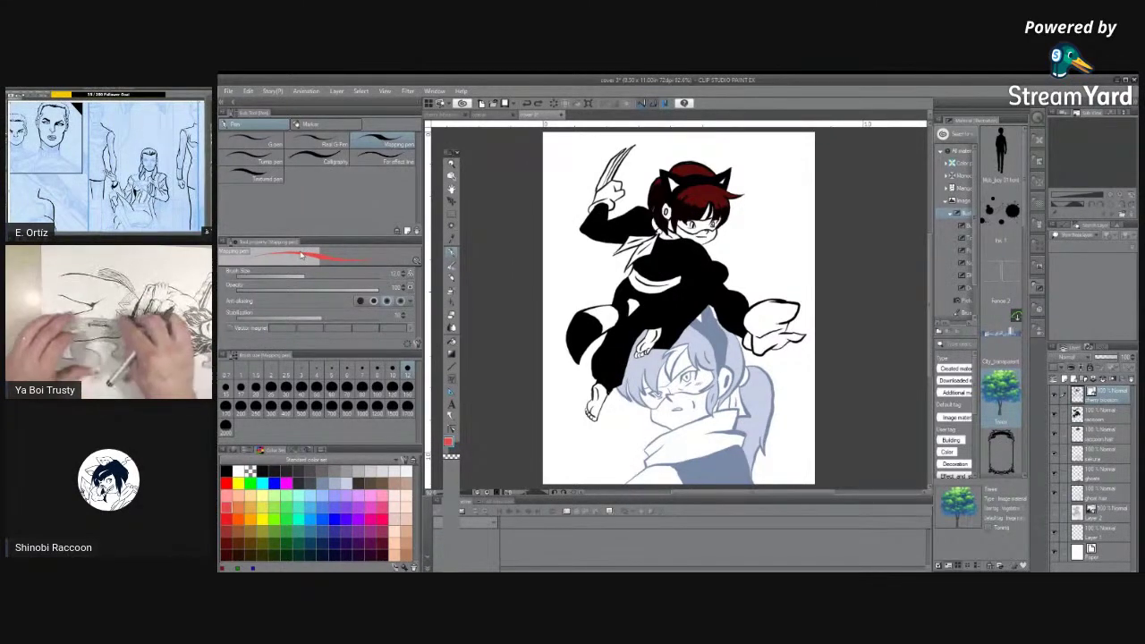
key(ctrl+z)
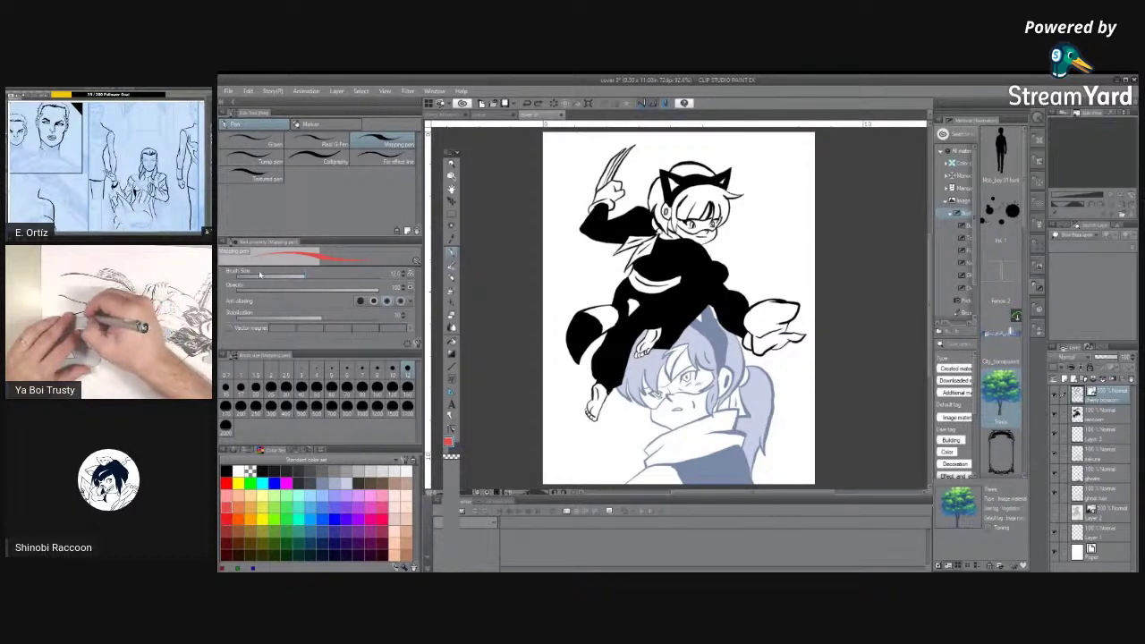
key(ctrl+y)
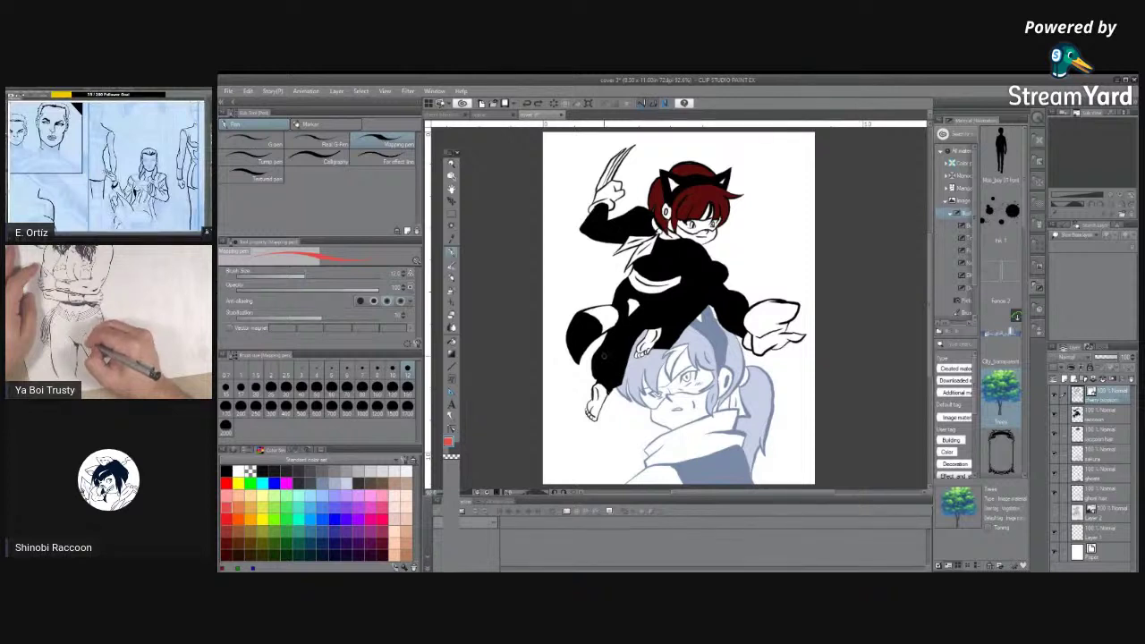
Switch to the "raccoon hair" layer and mix a very dark red (230505) from the character's hair colour.
click(1096, 434)
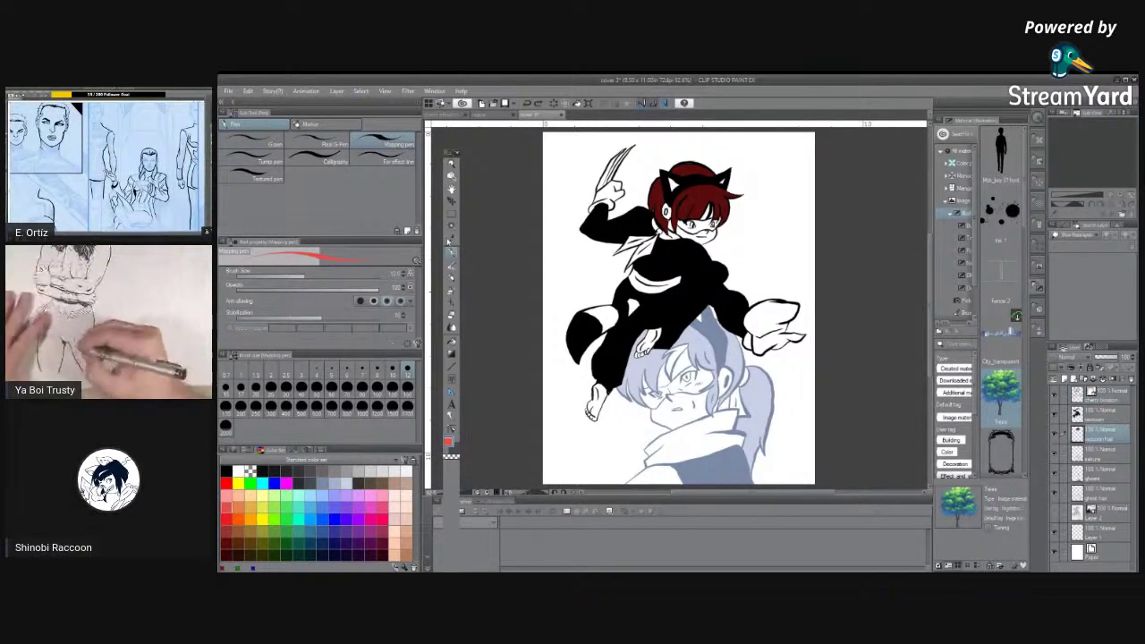
key(i)
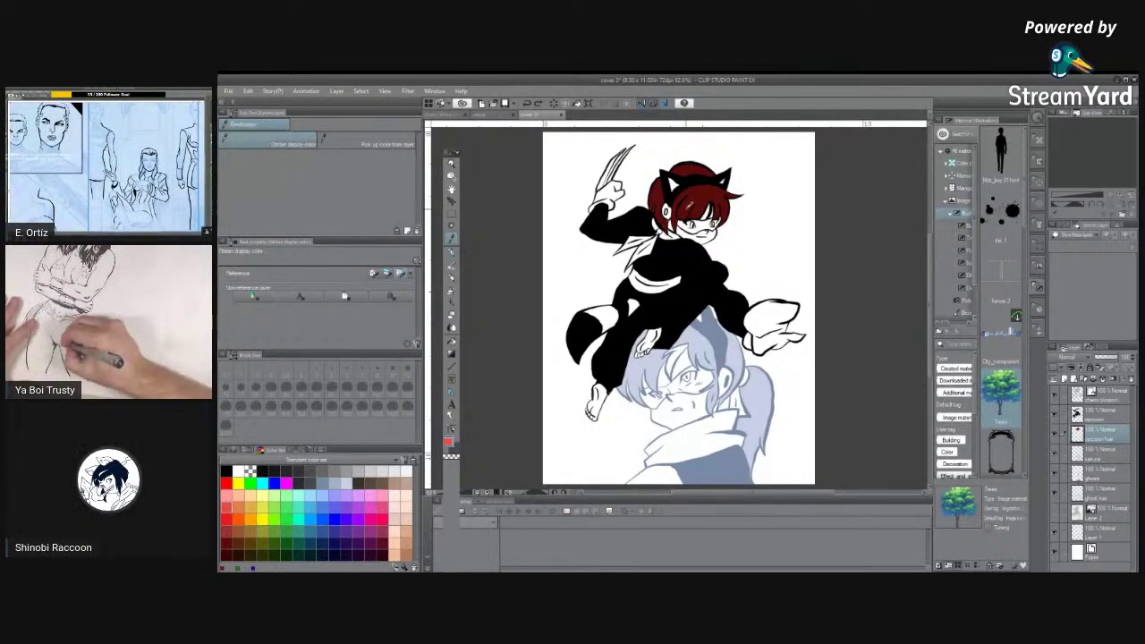
click(448, 442)
click(668, 376)
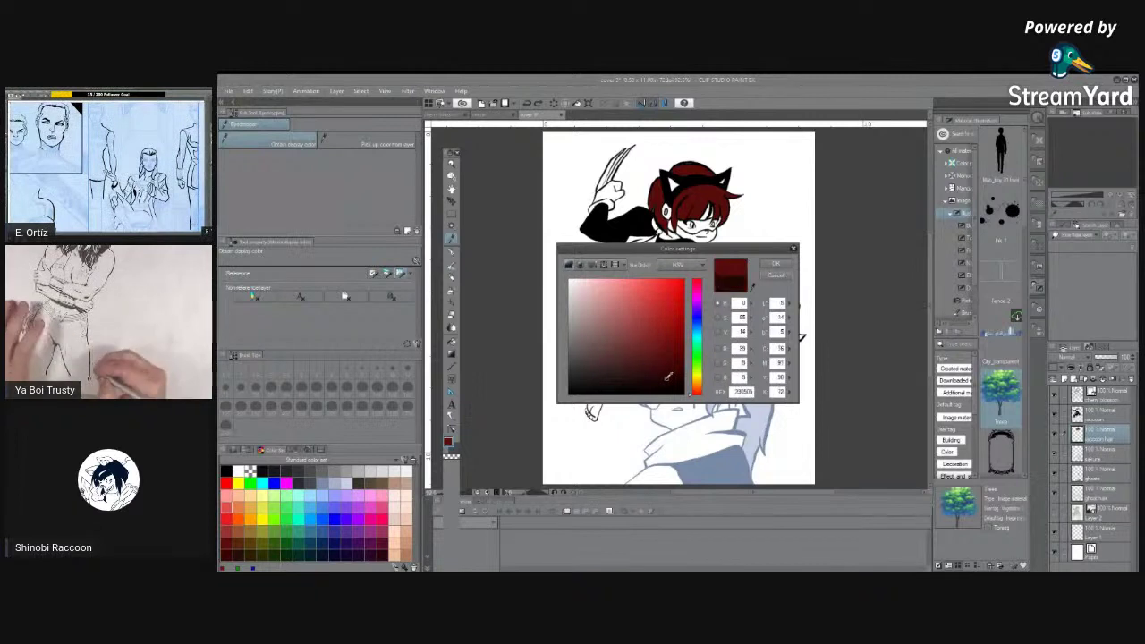
click(667, 380)
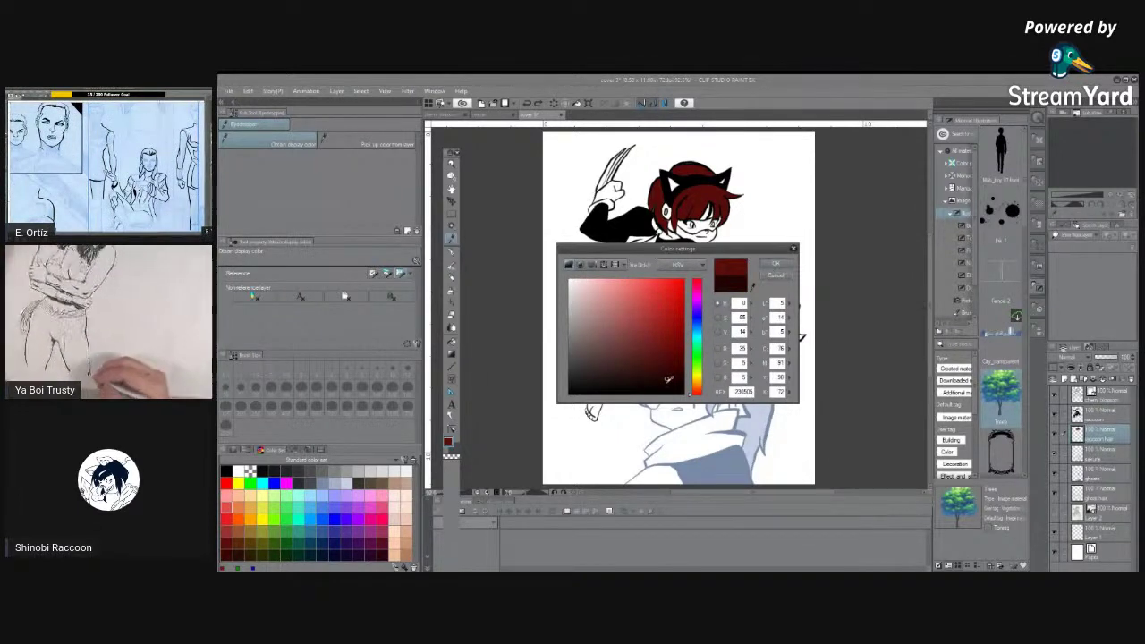
click(775, 263)
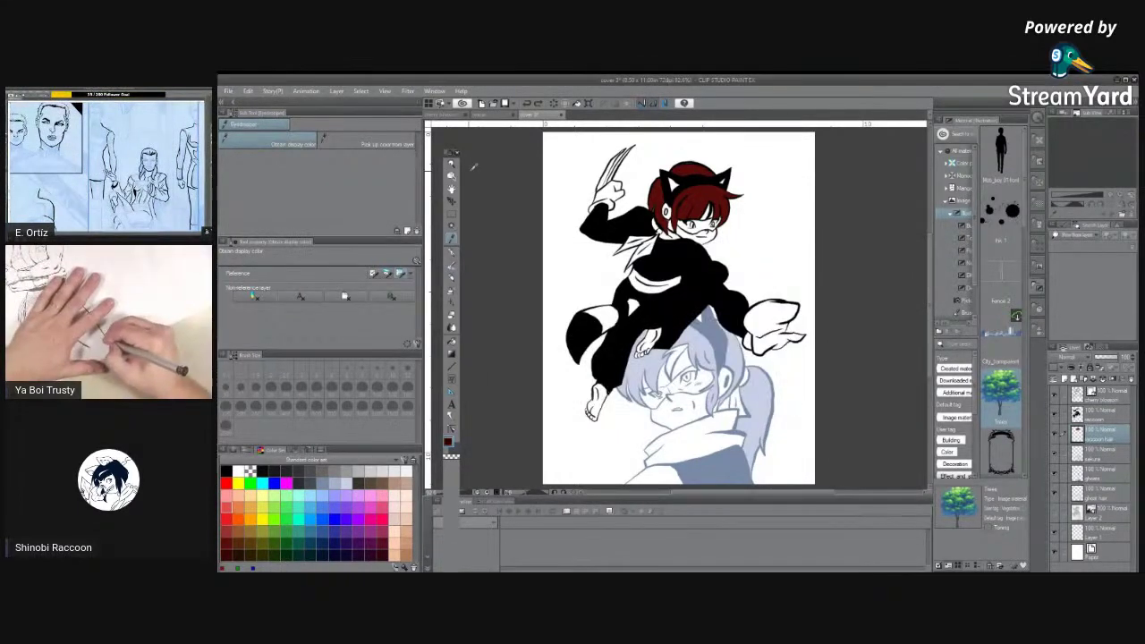
Paint very dark red shadows over the leaping character's back hair, side lock and lower bangs with the Mapping pen, and save the file.
key(/)
drag(635, 214, 472, 223)
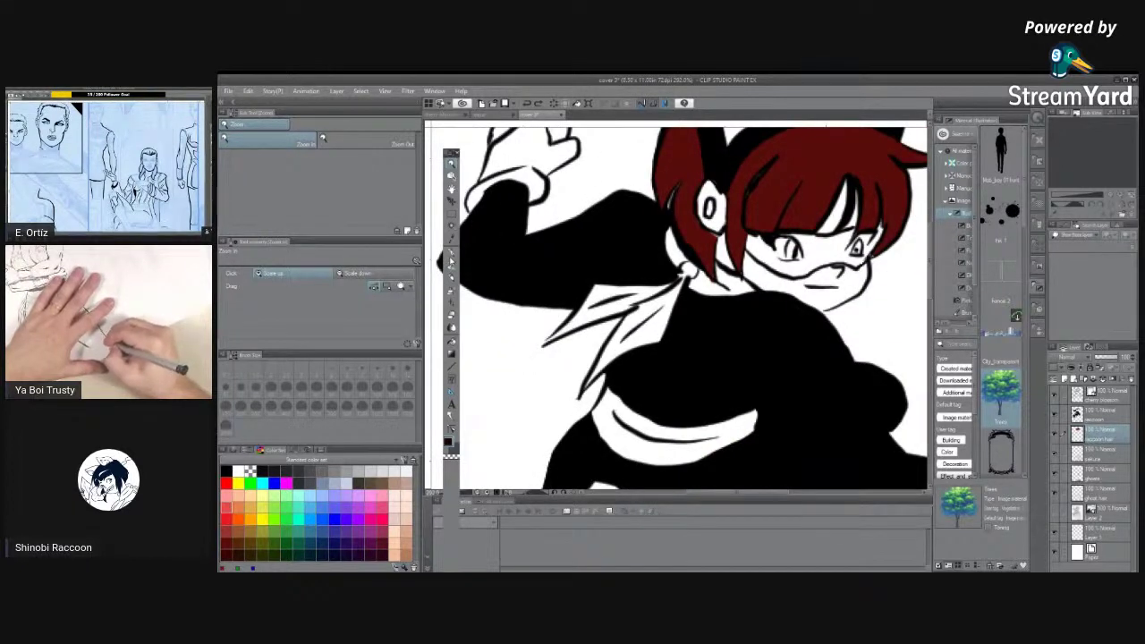
key(p)
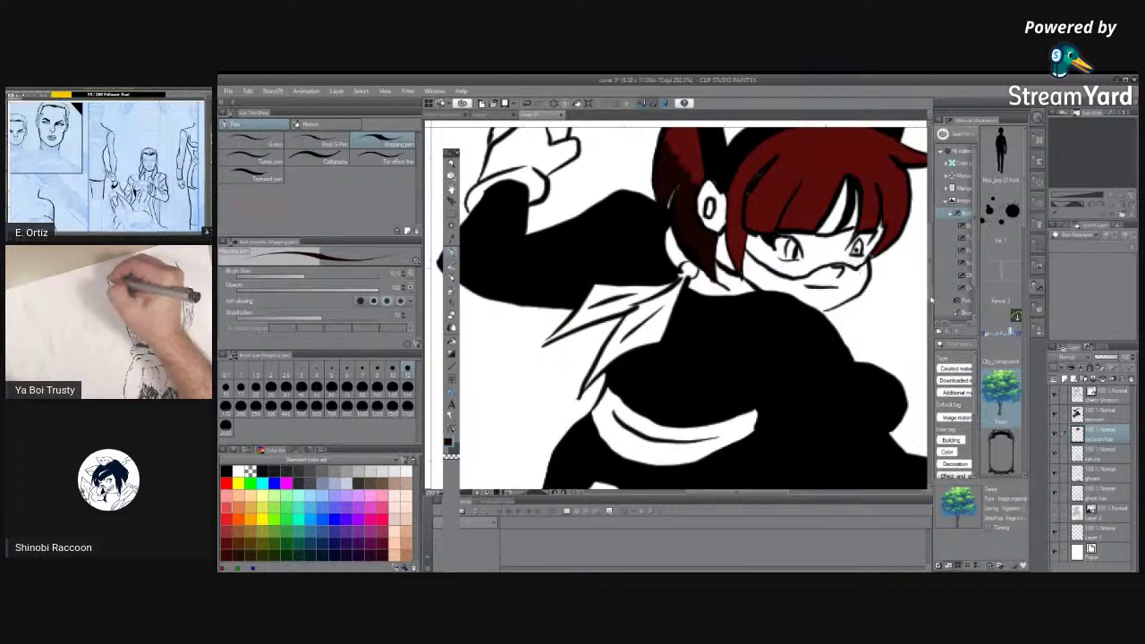
scroll(930, 282, up, 2)
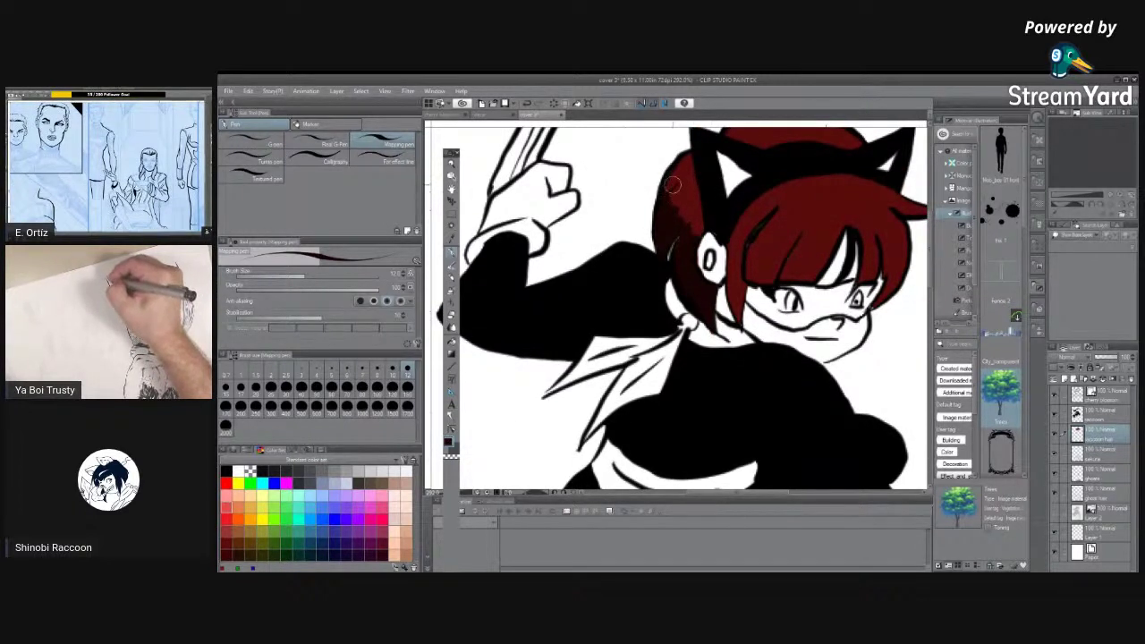
mouse_move(674, 183)
mouse_down()
mouse_move(700, 234)
mouse_move(693, 212)
mouse_move(677, 199)
mouse_move(671, 209)
mouse_move(674, 194)
mouse_move(695, 210)
mouse_move(668, 215)
mouse_move(700, 216)
mouse_move(687, 182)
mouse_up()
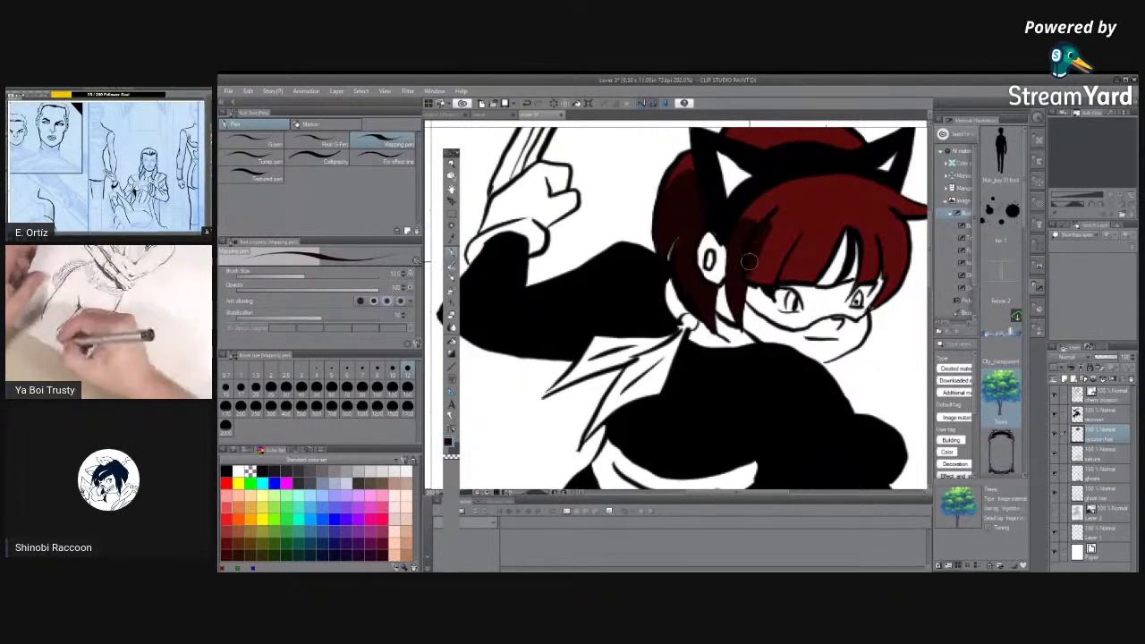
mouse_move(781, 233)
mouse_down()
mouse_move(771, 269)
mouse_move(778, 260)
mouse_move(754, 276)
mouse_move(791, 258)
mouse_move(793, 271)
mouse_move(818, 237)
mouse_move(836, 268)
mouse_move(828, 232)
mouse_move(809, 277)
mouse_up()
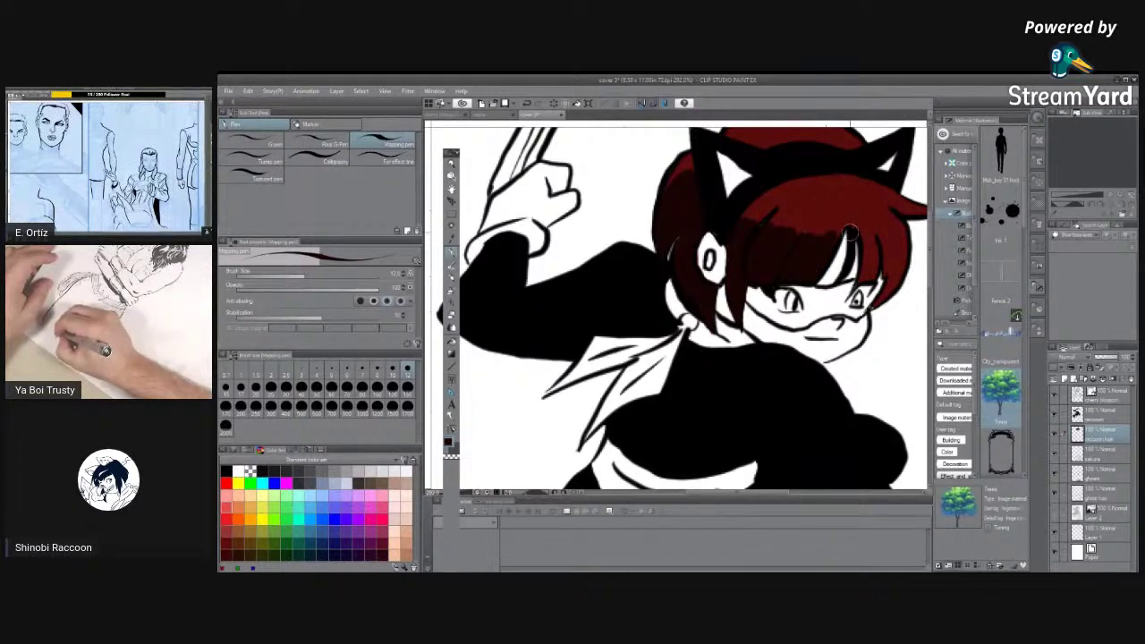
mouse_move(863, 239)
mouse_down()
mouse_move(857, 273)
mouse_move(868, 246)
mouse_move(890, 278)
mouse_move(898, 237)
mouse_move(893, 285)
mouse_up()
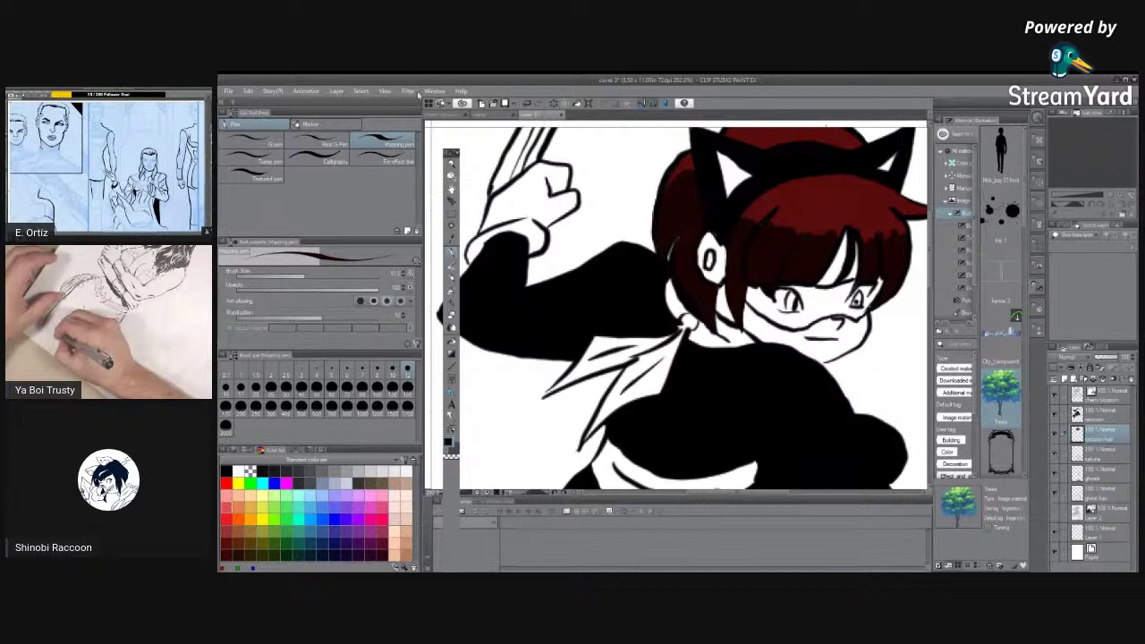
click(385, 91)
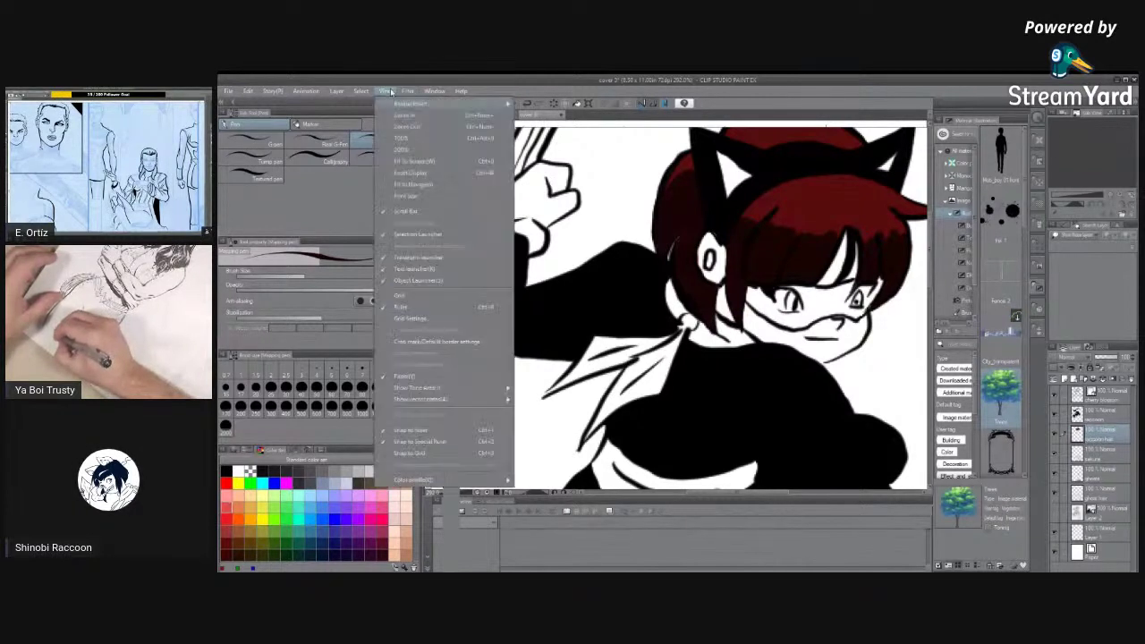
click(393, 161)
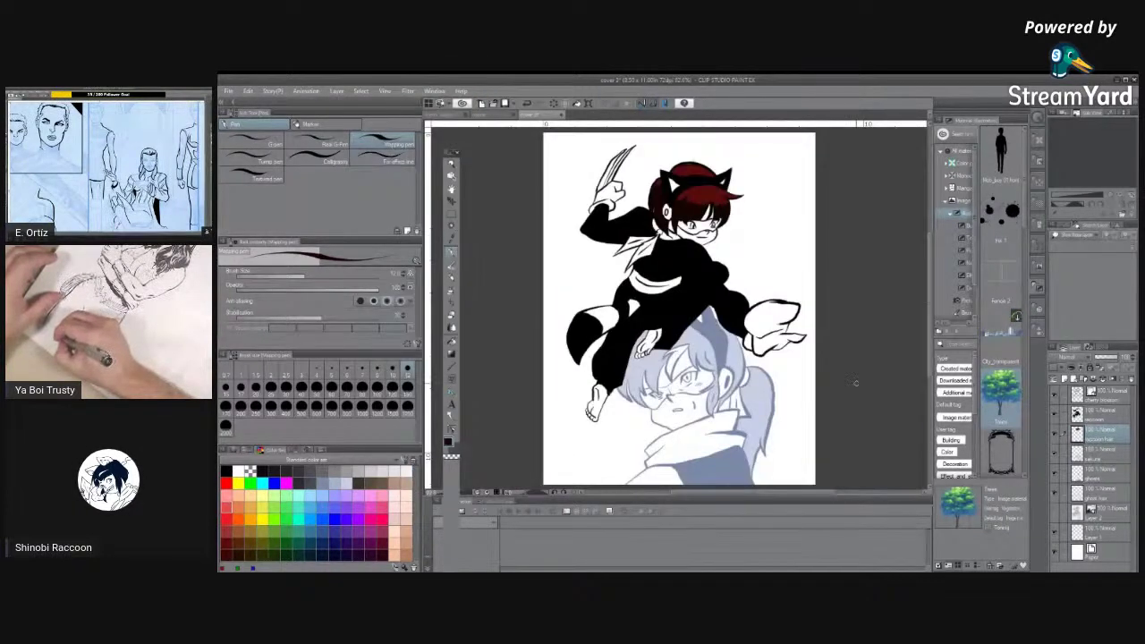
click(228, 91)
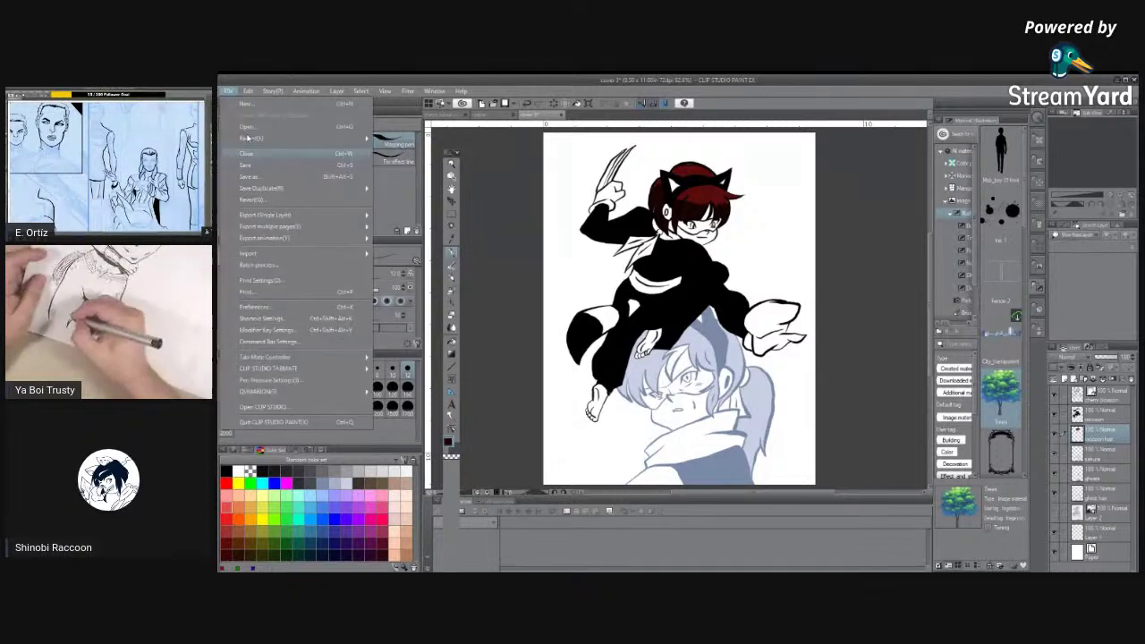
click(251, 166)
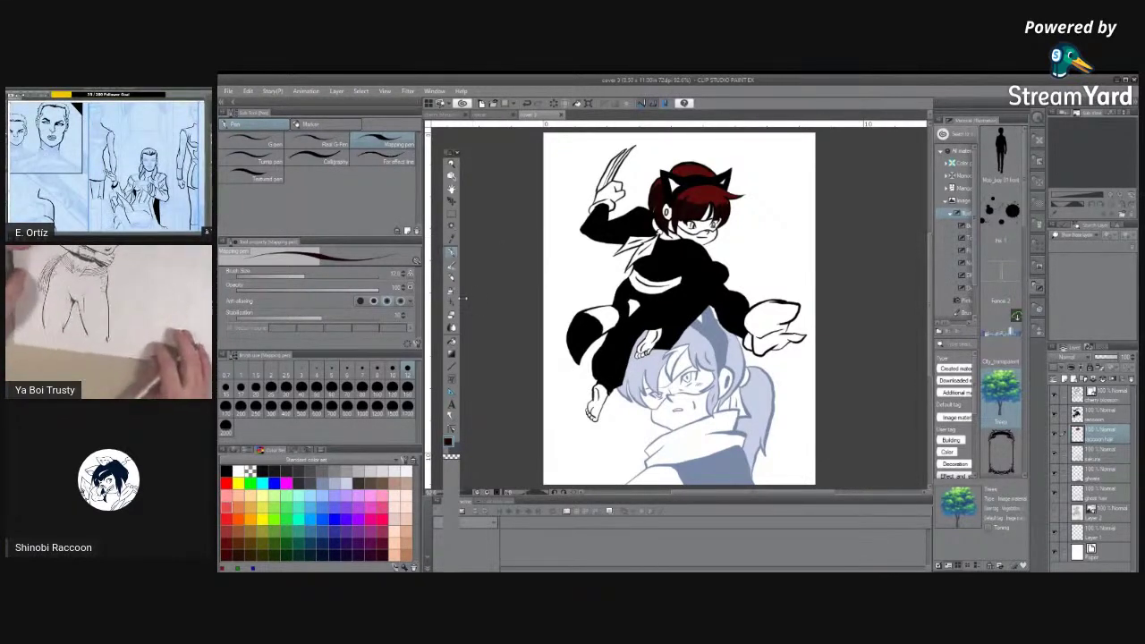
Sample the hair's dark red and fill the leaping character's raised glove and outstretched glove with it.
key(i)
click(707, 191)
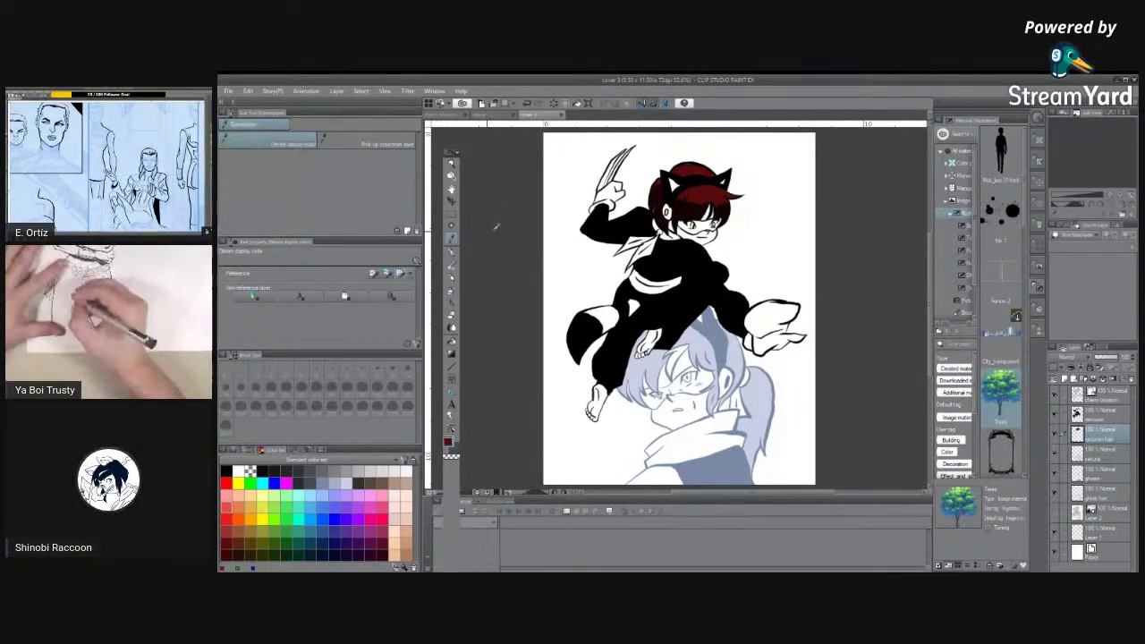
click(452, 341)
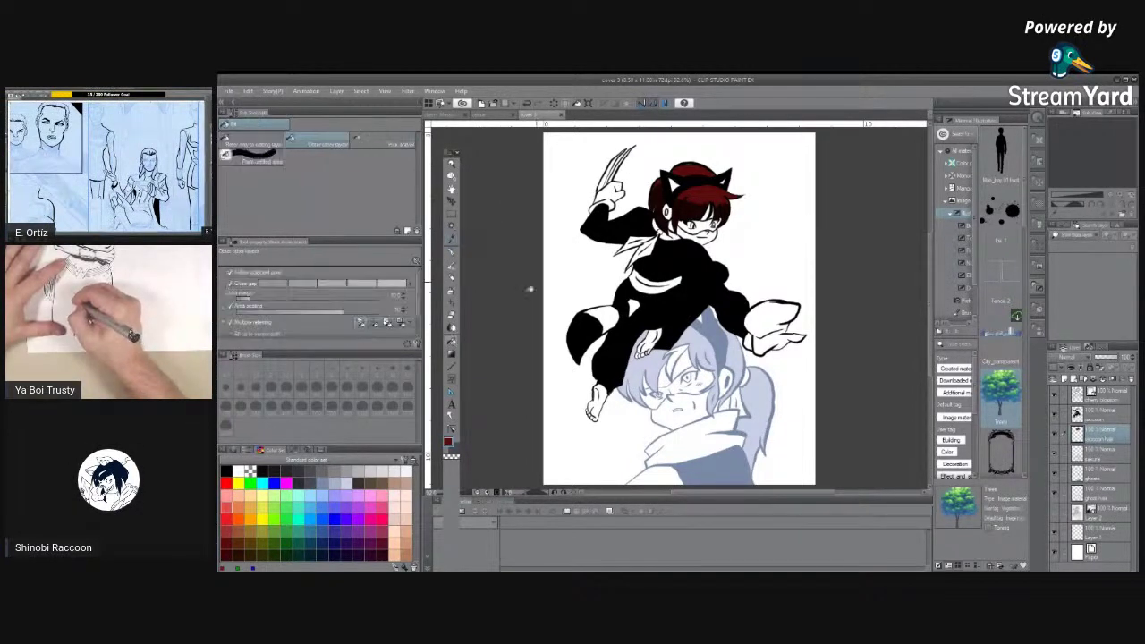
click(607, 199)
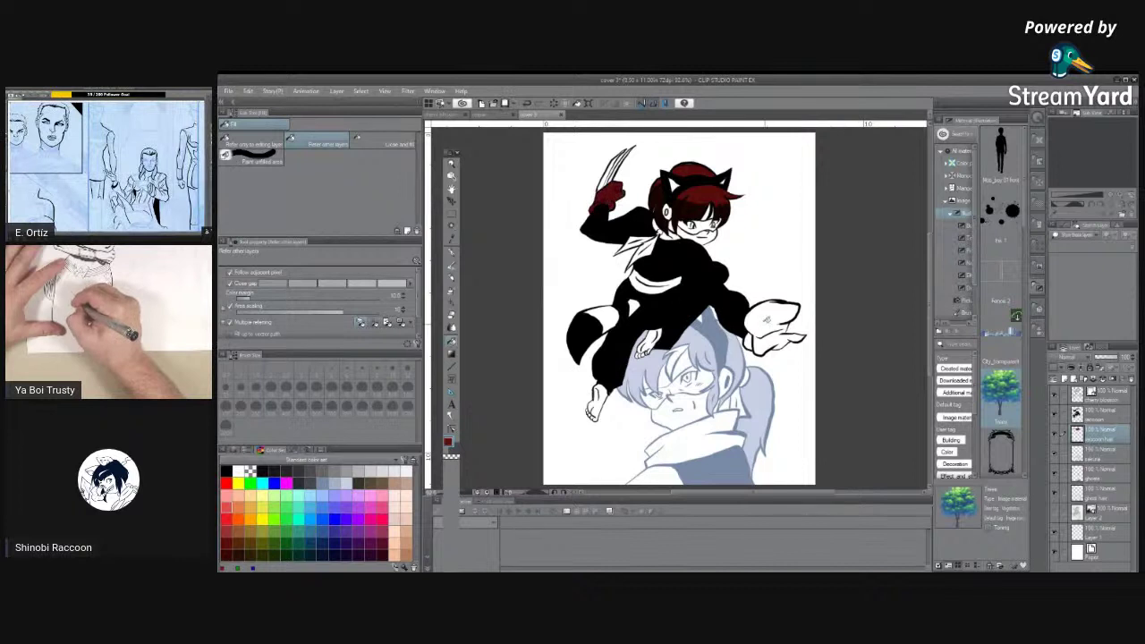
click(766, 318)
click(770, 344)
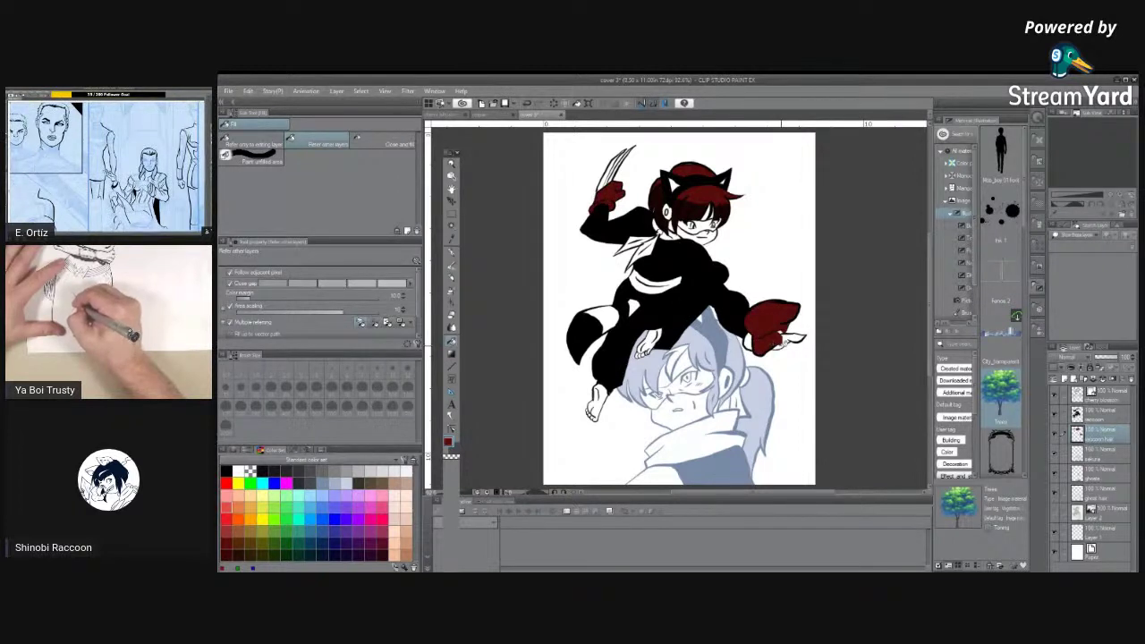
click(781, 337)
click(783, 335)
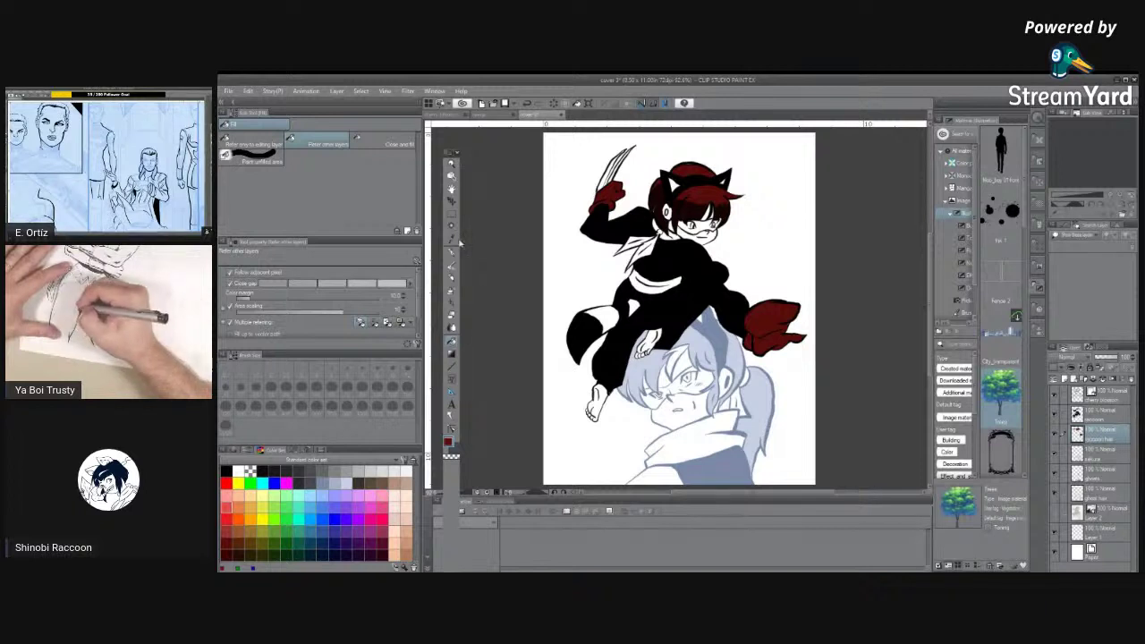
Sample the very dark red hair shadow and paint shading over the raised glove's fist and cuff with the Mapping pen.
click(459, 241)
click(450, 255)
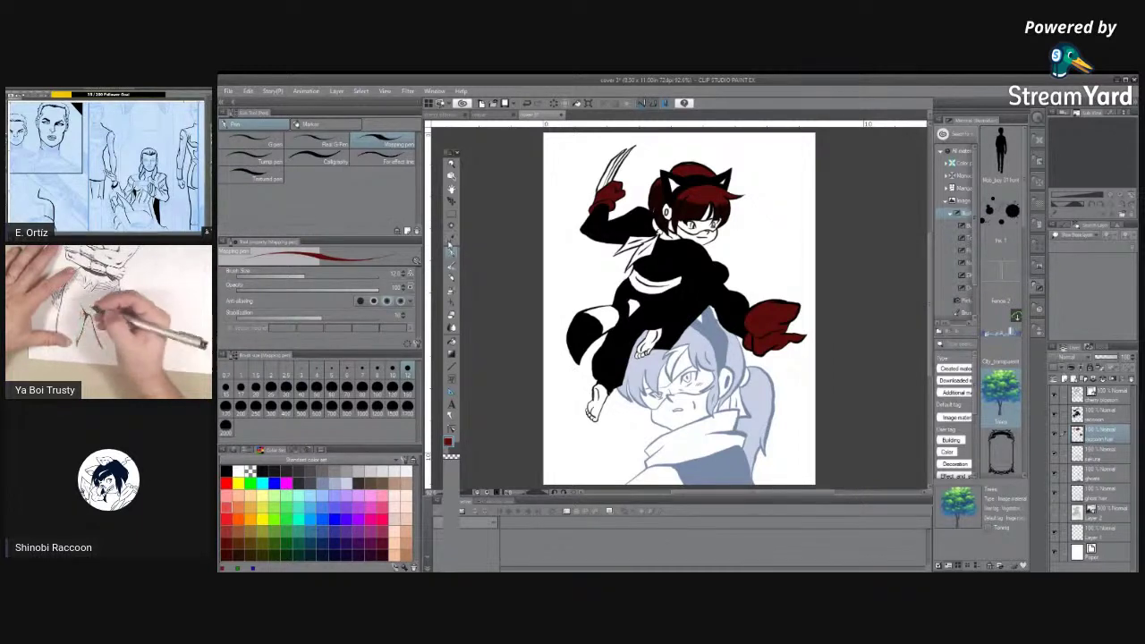
key(i)
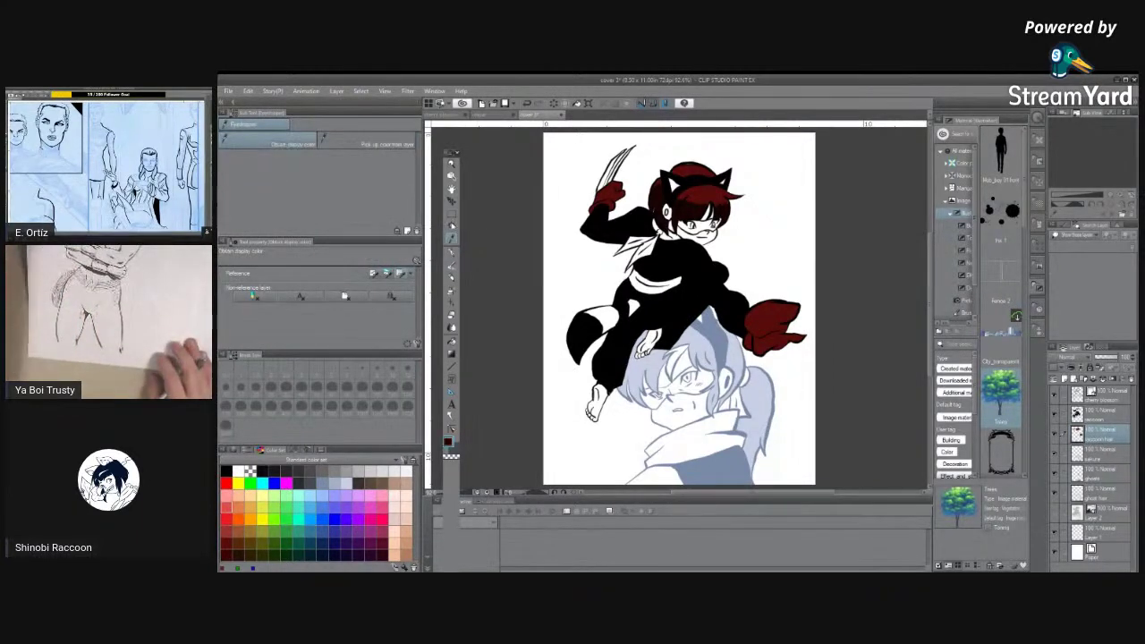
key(slash)
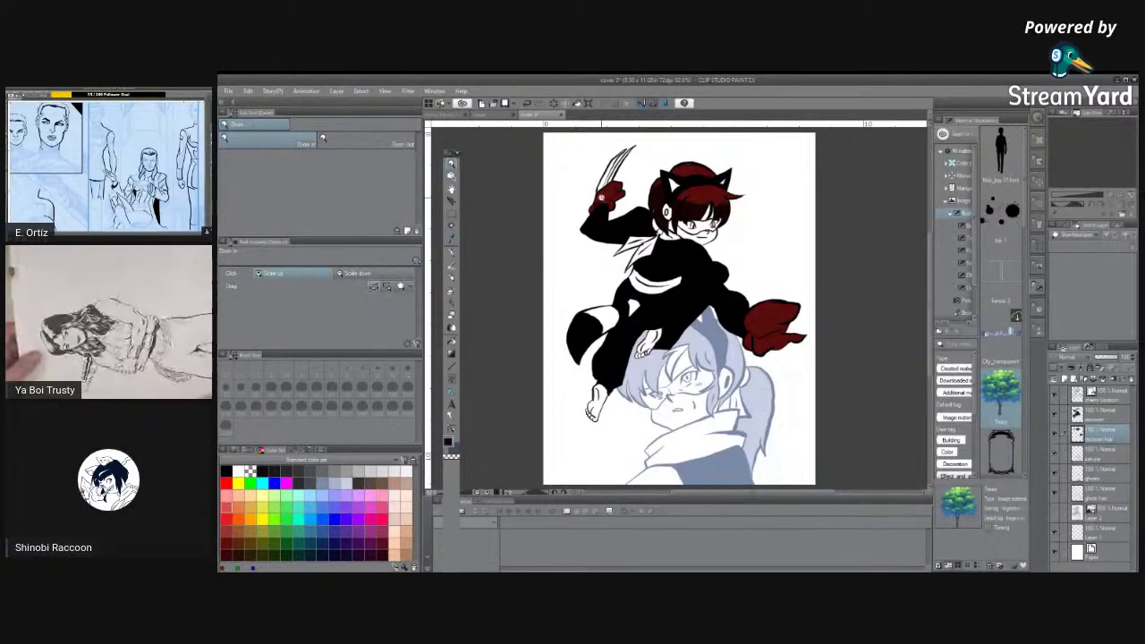
drag(608, 197, 680, 197)
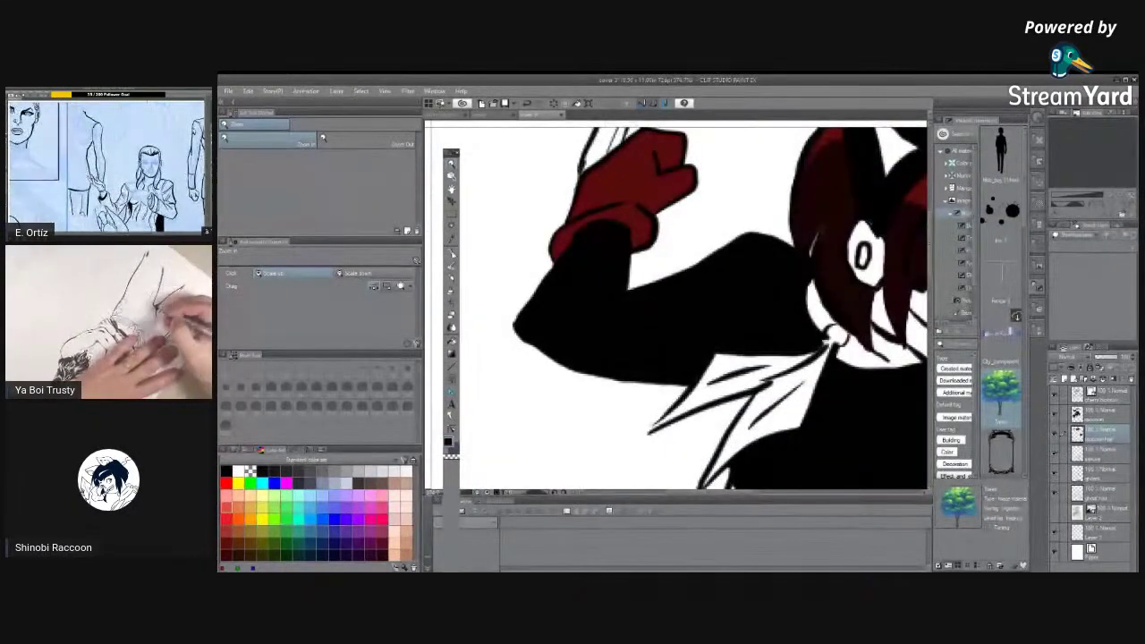
key(p)
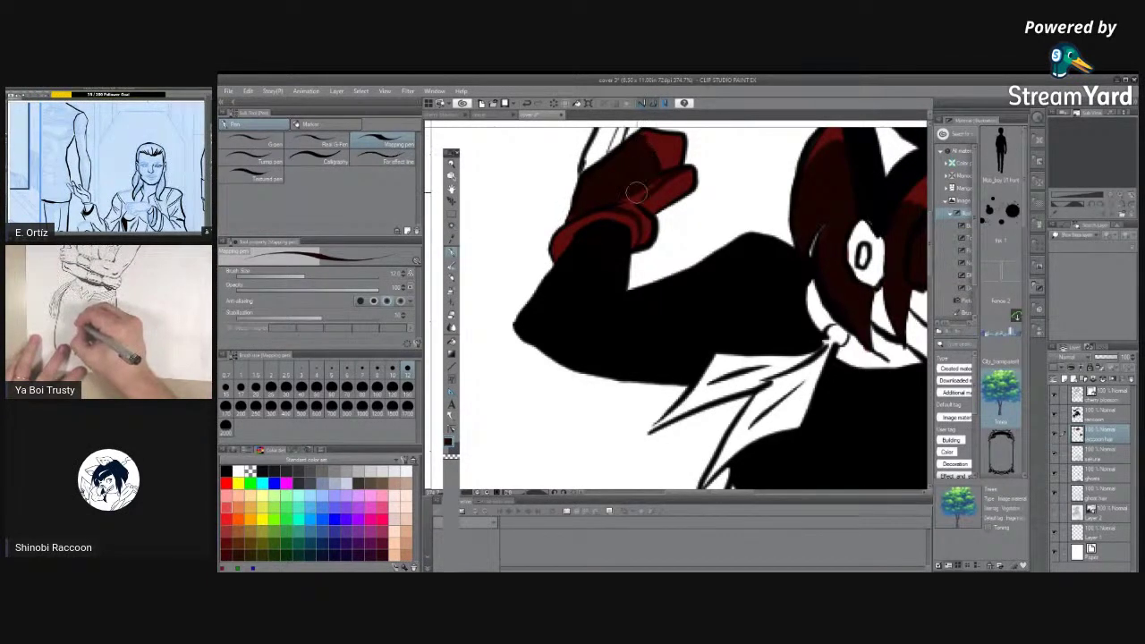
drag(661, 171, 637, 192)
mouse_move(610, 204)
mouse_down()
mouse_move(567, 230)
mouse_move(554, 257)
mouse_up()
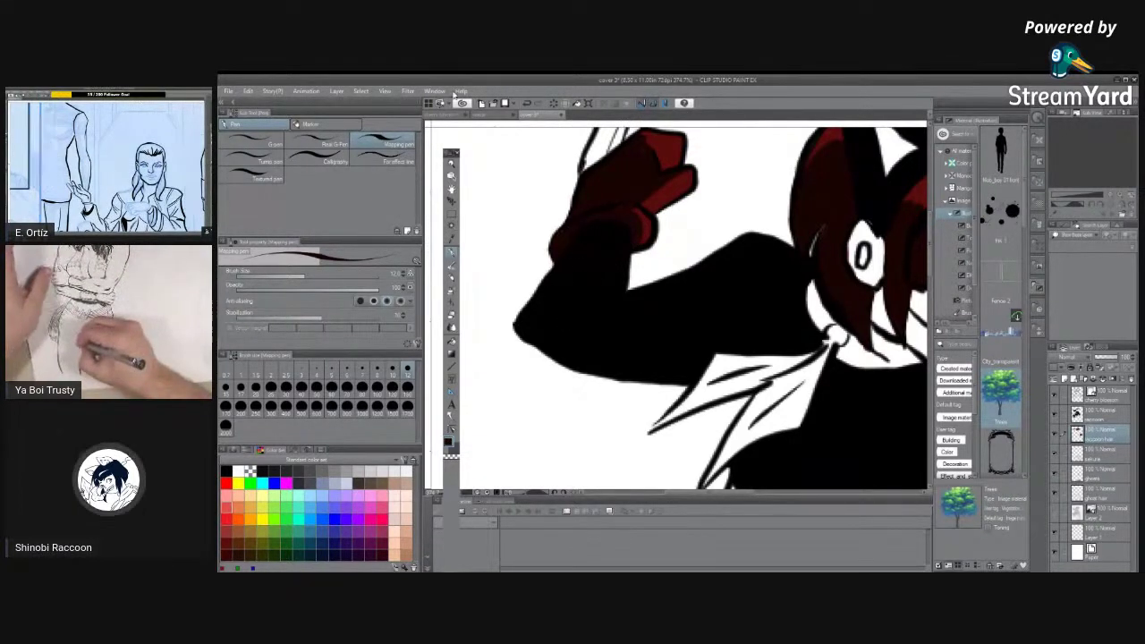
click(384, 90)
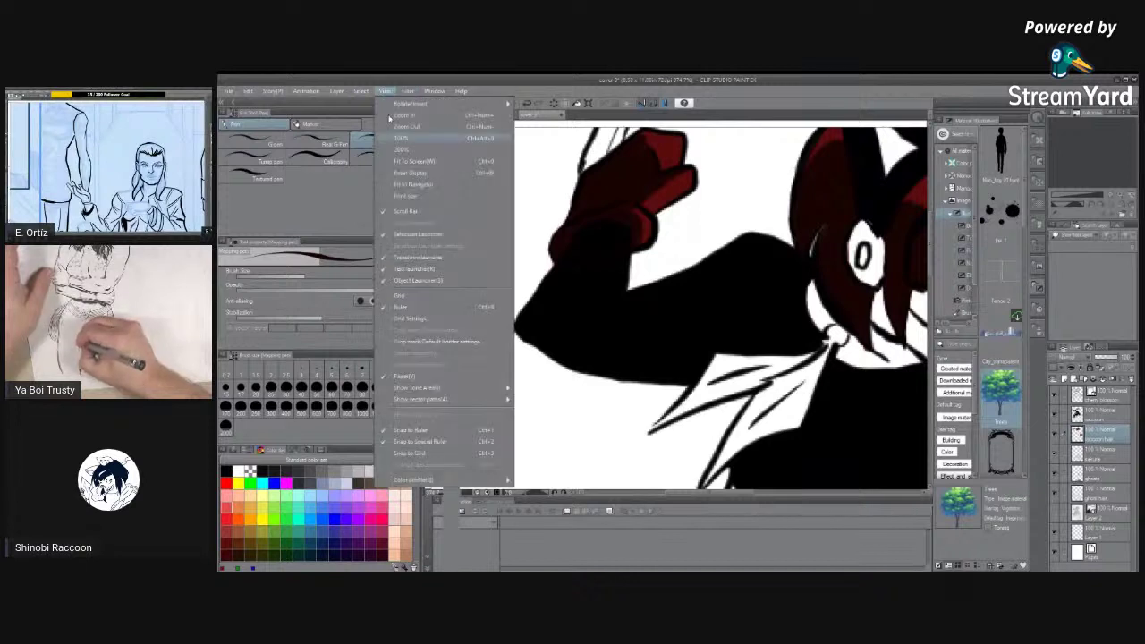
click(400, 161)
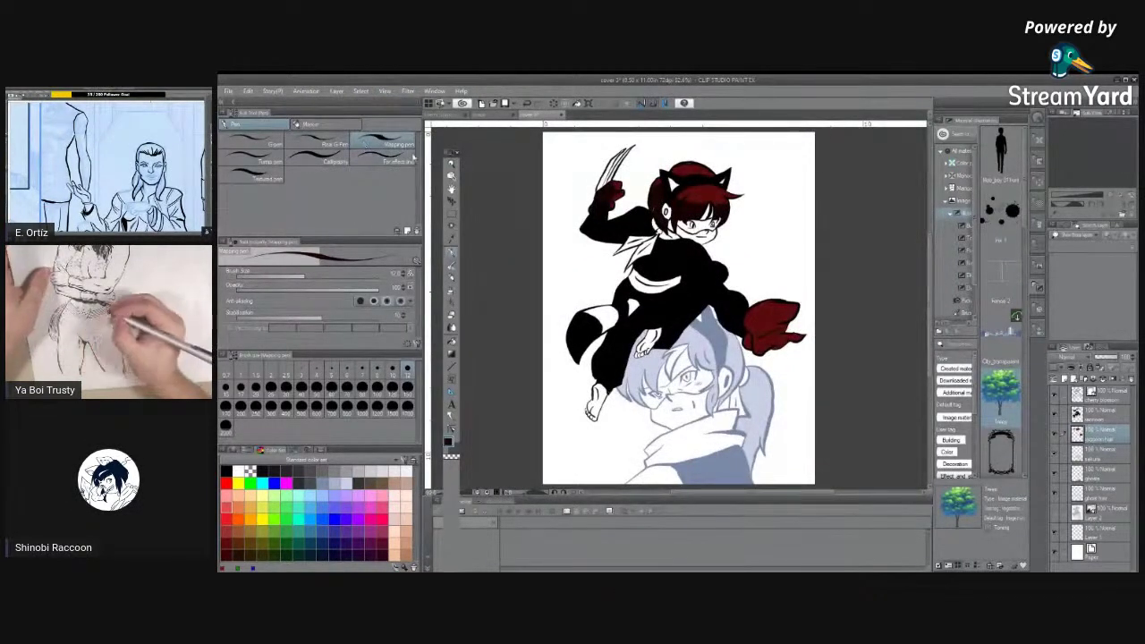
Paint very dark red shading along the upper edge and cuff of the leaping character's outstretched glove with the Mapping pen.
click(451, 164)
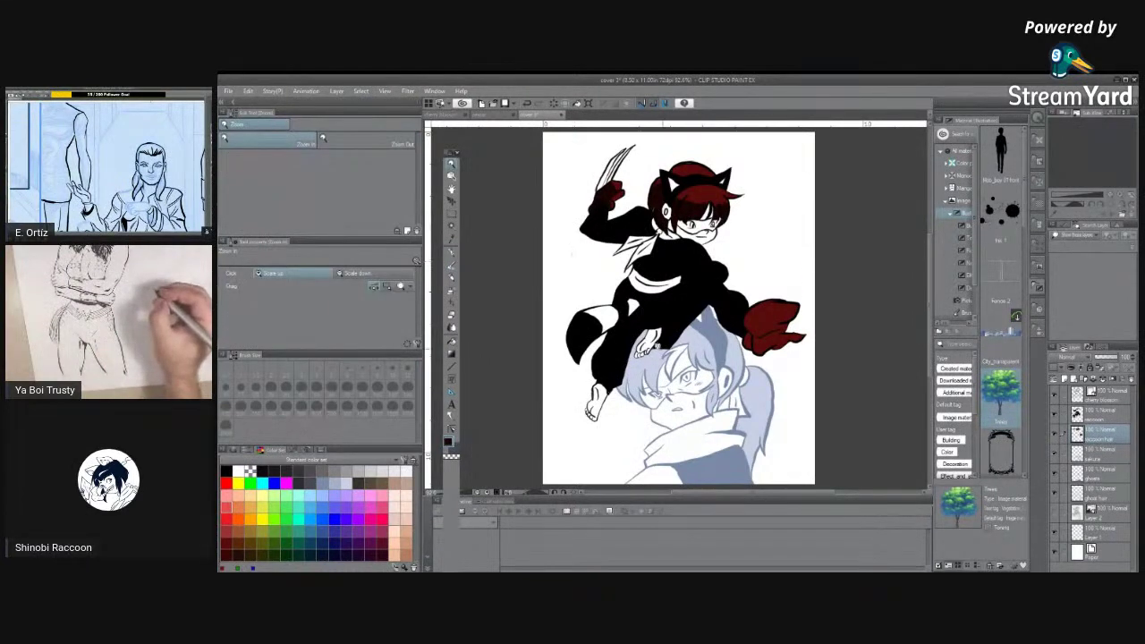
mouse_move(760, 332)
mouse_down()
mouse_move(775, 332)
mouse_move(758, 329)
mouse_up()
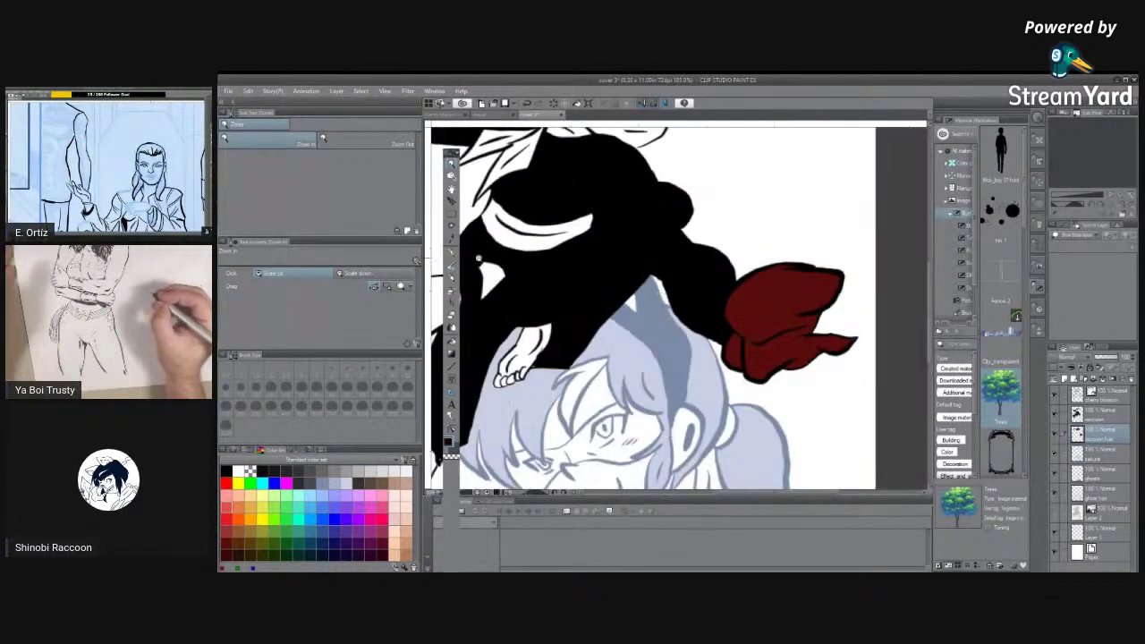
key(p)
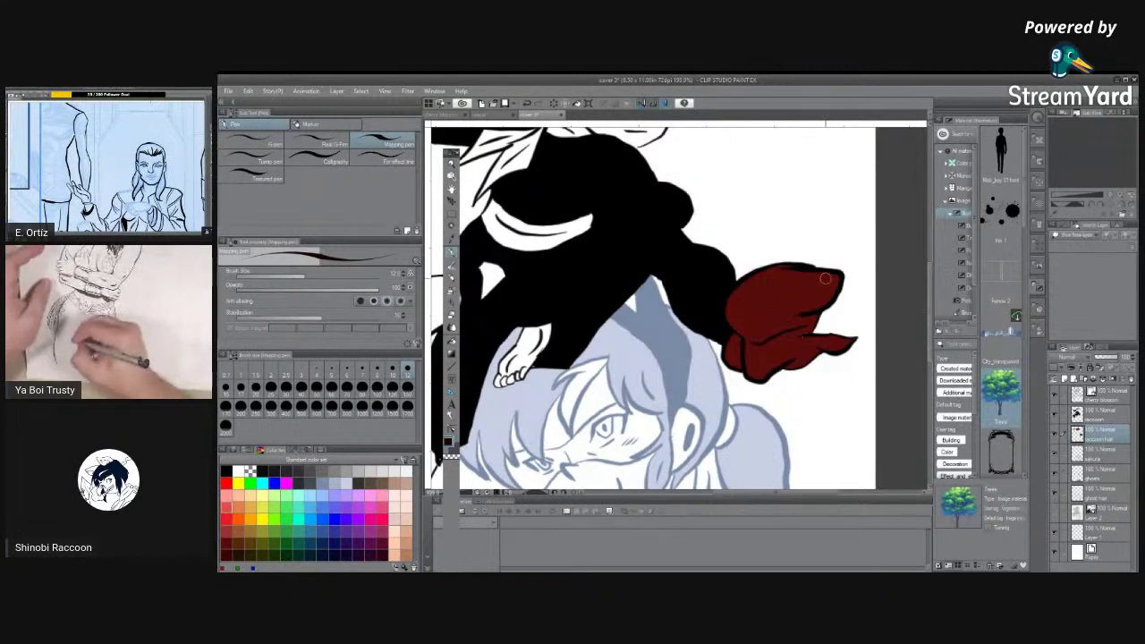
mouse_move(822, 278)
mouse_down()
mouse_move(786, 270)
mouse_move(752, 283)
mouse_move(787, 267)
mouse_move(754, 276)
mouse_up()
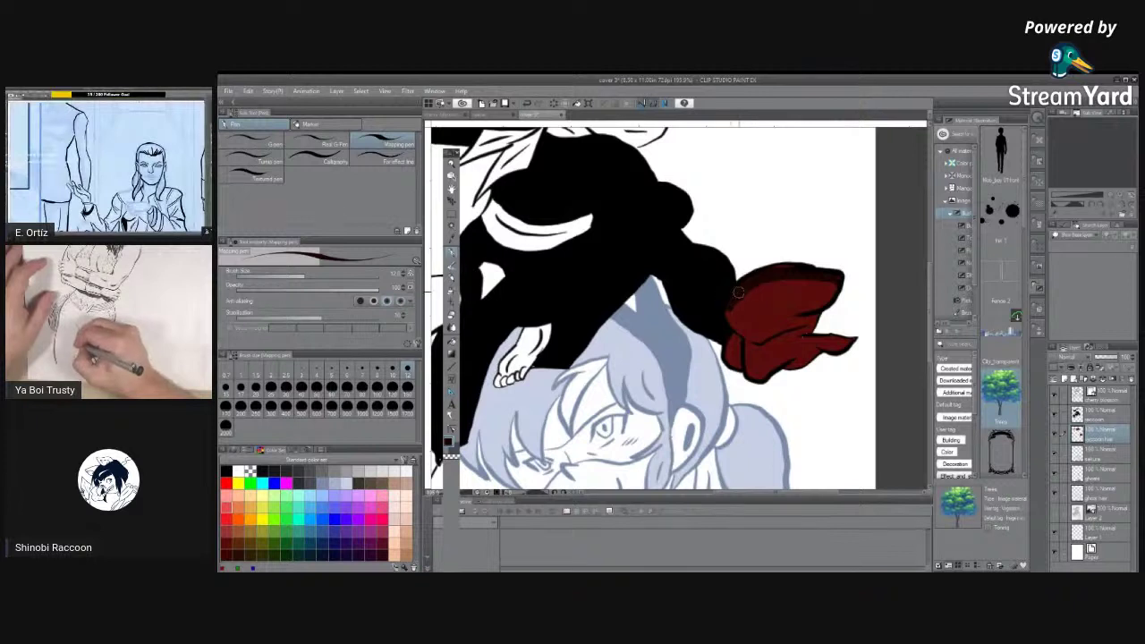
drag(730, 324, 738, 302)
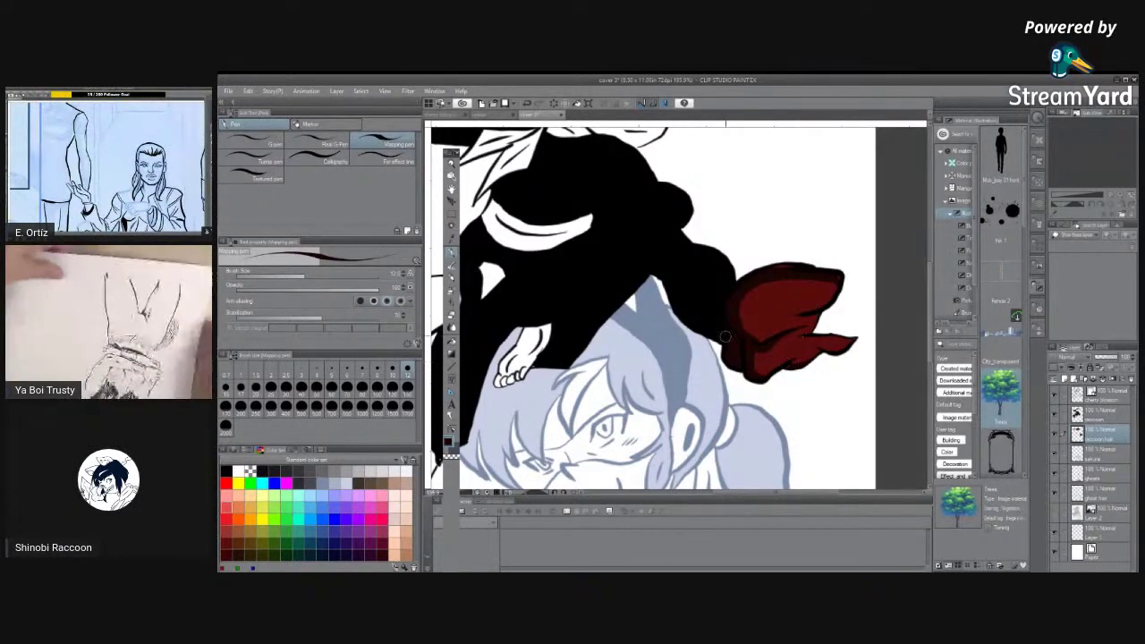
Sample the outstretched glove's lighter dark red as the Mapping pen colour, fit the whole page in view, and save the file.
key(i)
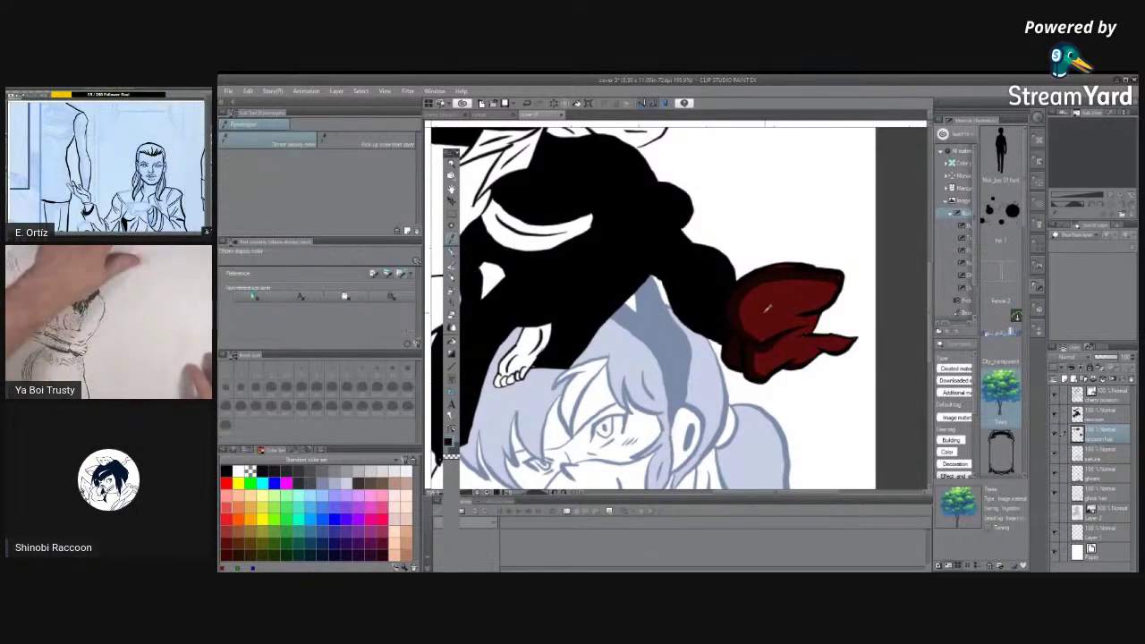
click(767, 308)
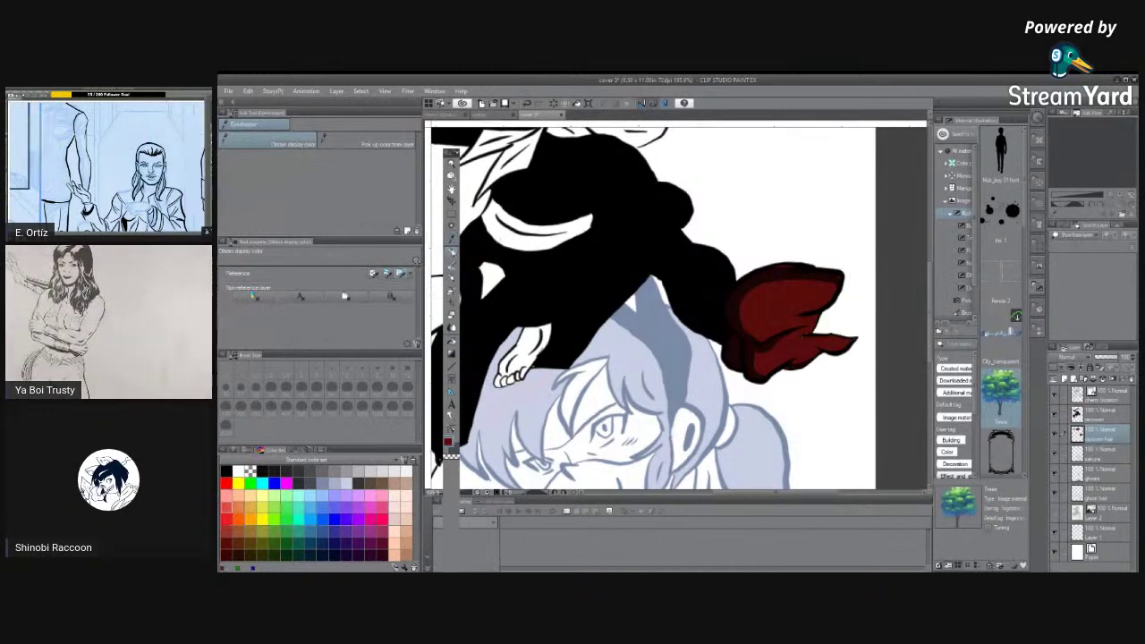
key(p)
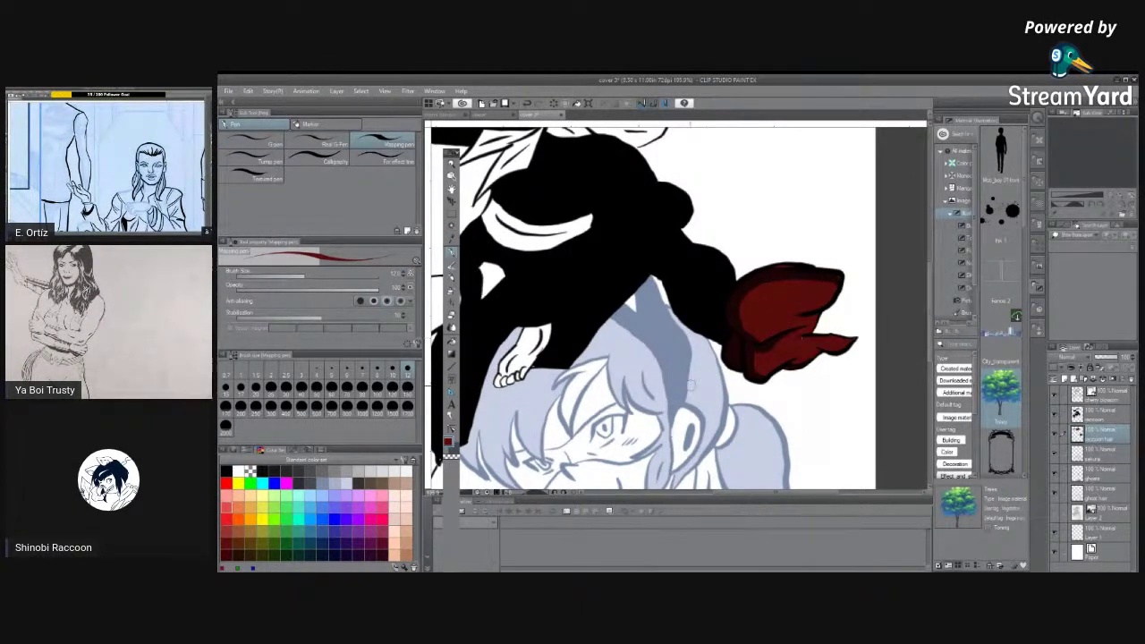
click(385, 90)
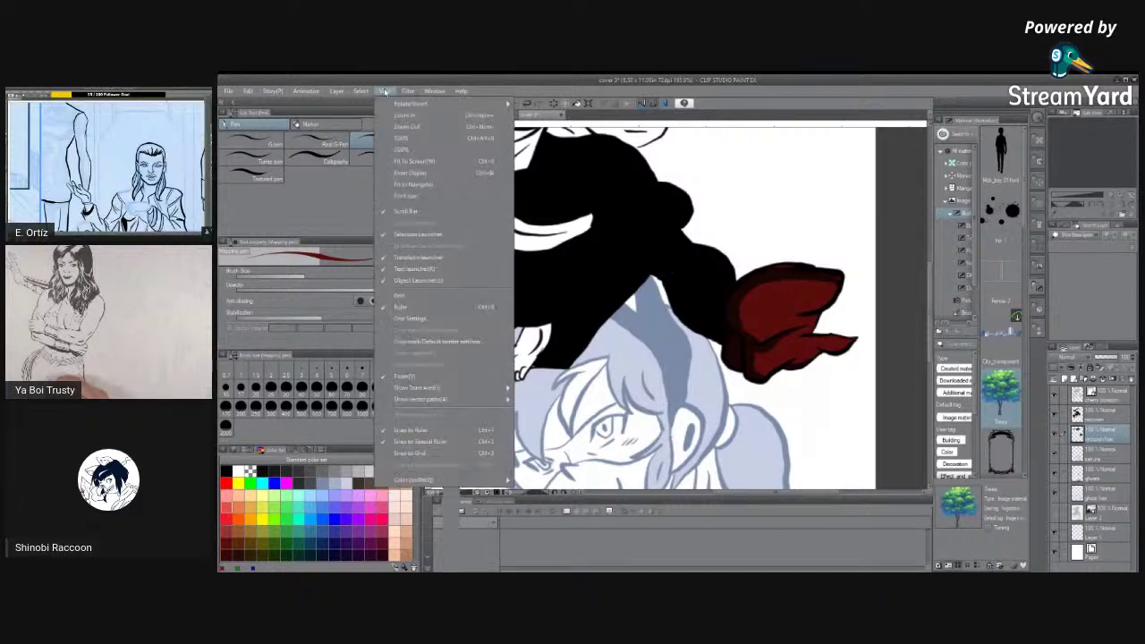
click(403, 161)
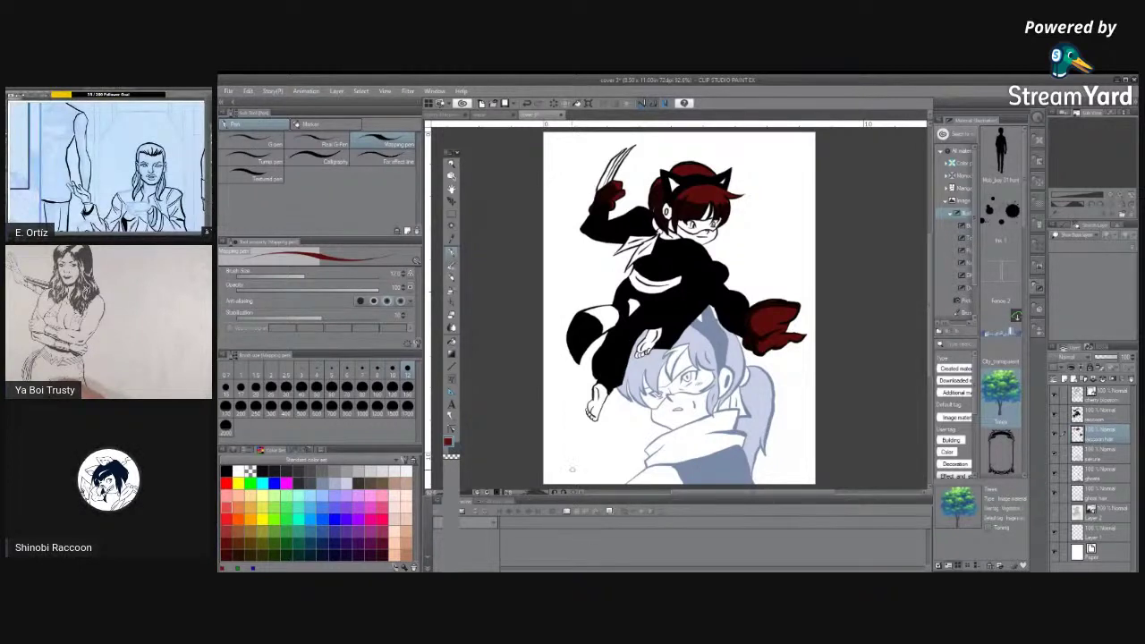
click(228, 91)
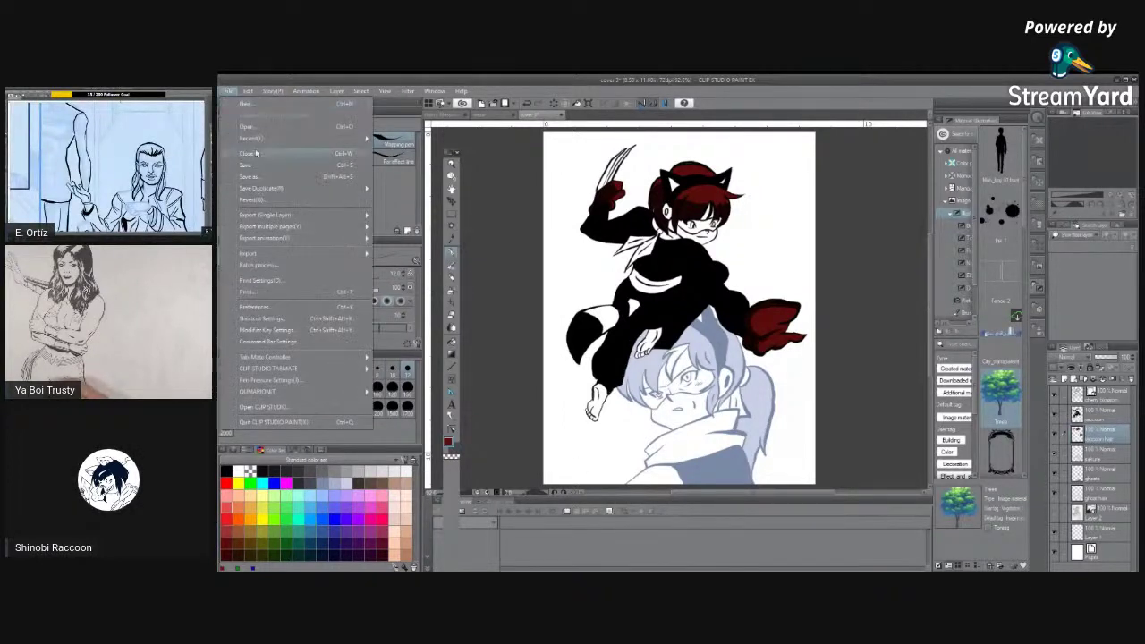
click(257, 164)
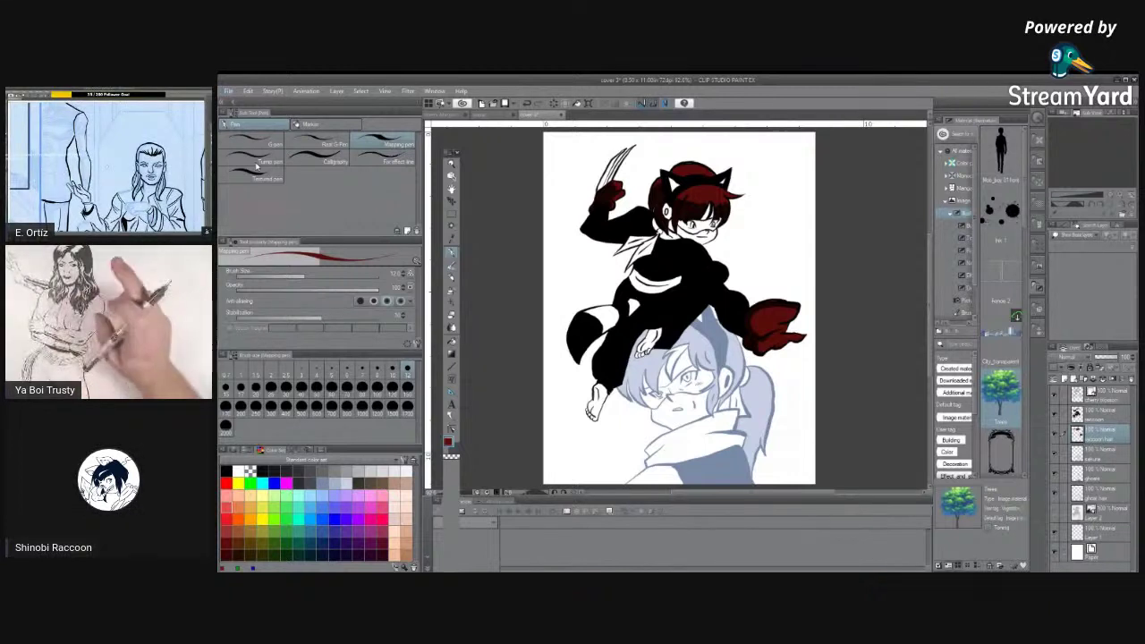